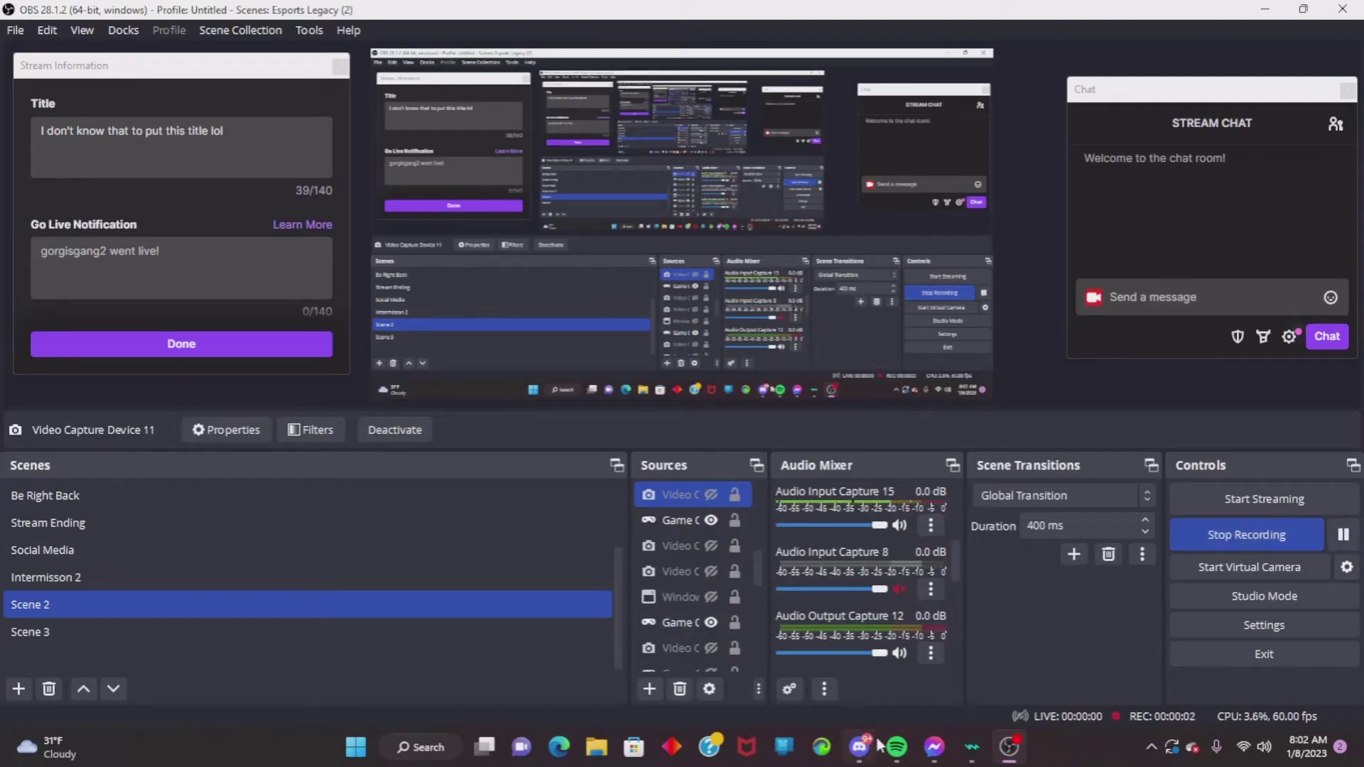
Minimize OBS, restore it from the taskbar, then minimize it again to reveal the desktop.
left_click(1268, 11)
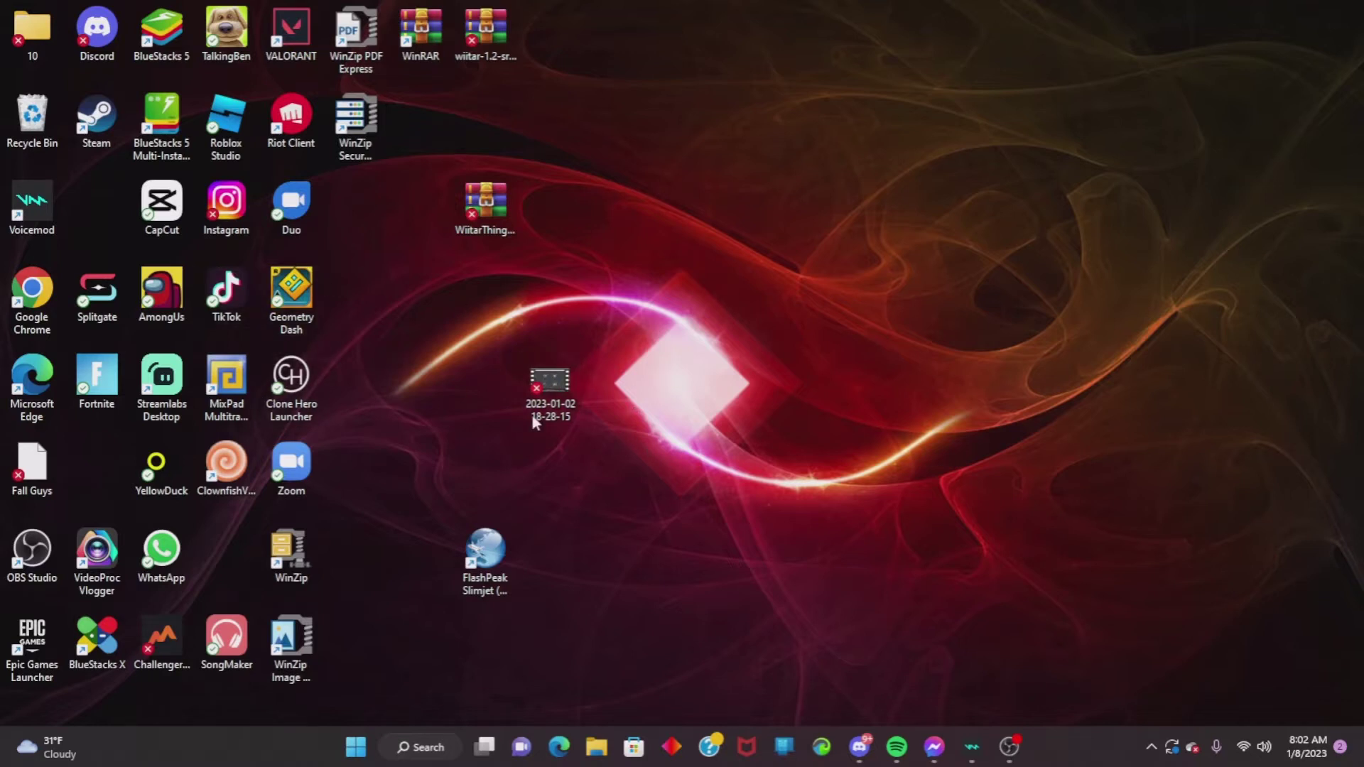
mouse_move(577, 390)
left_mouse_down()
mouse_move(490, 387)
mouse_move(566, 390)
left_mouse_up()
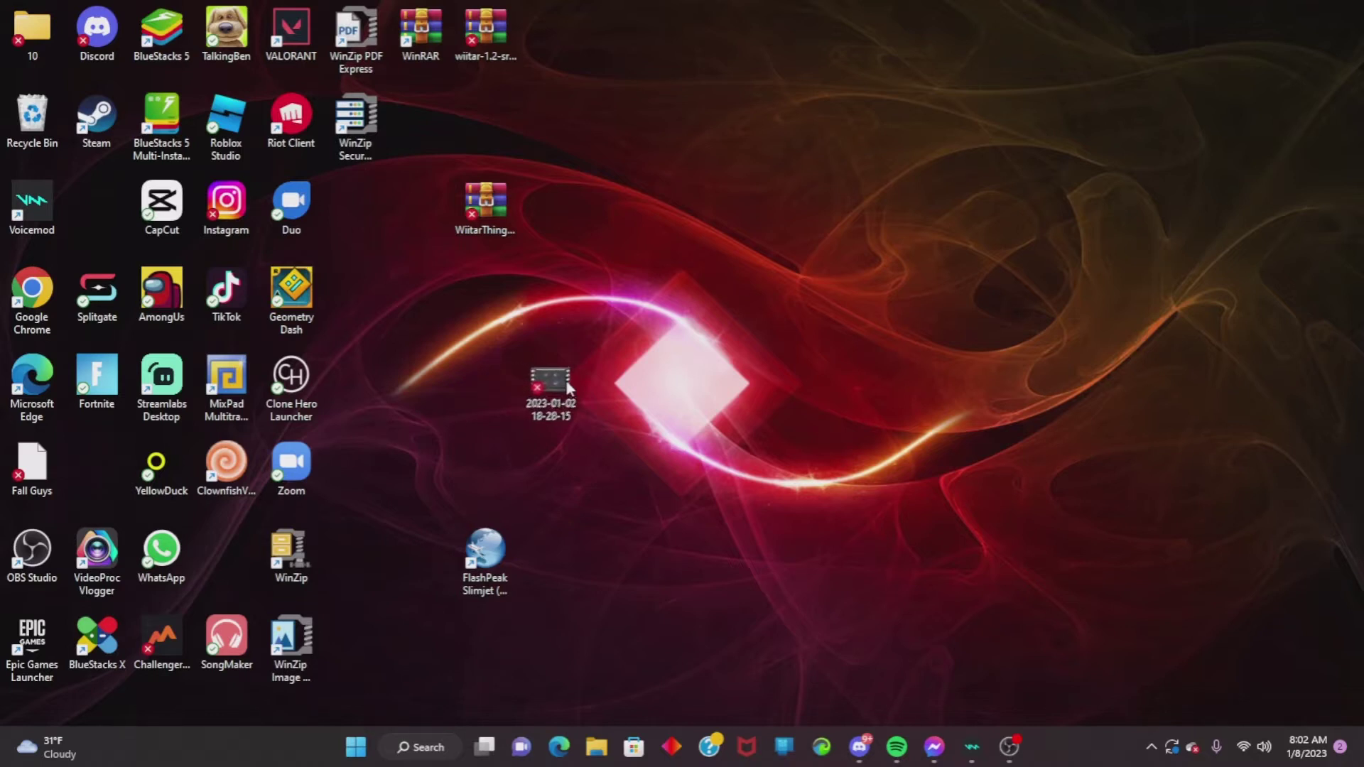
left_click(1008, 746)
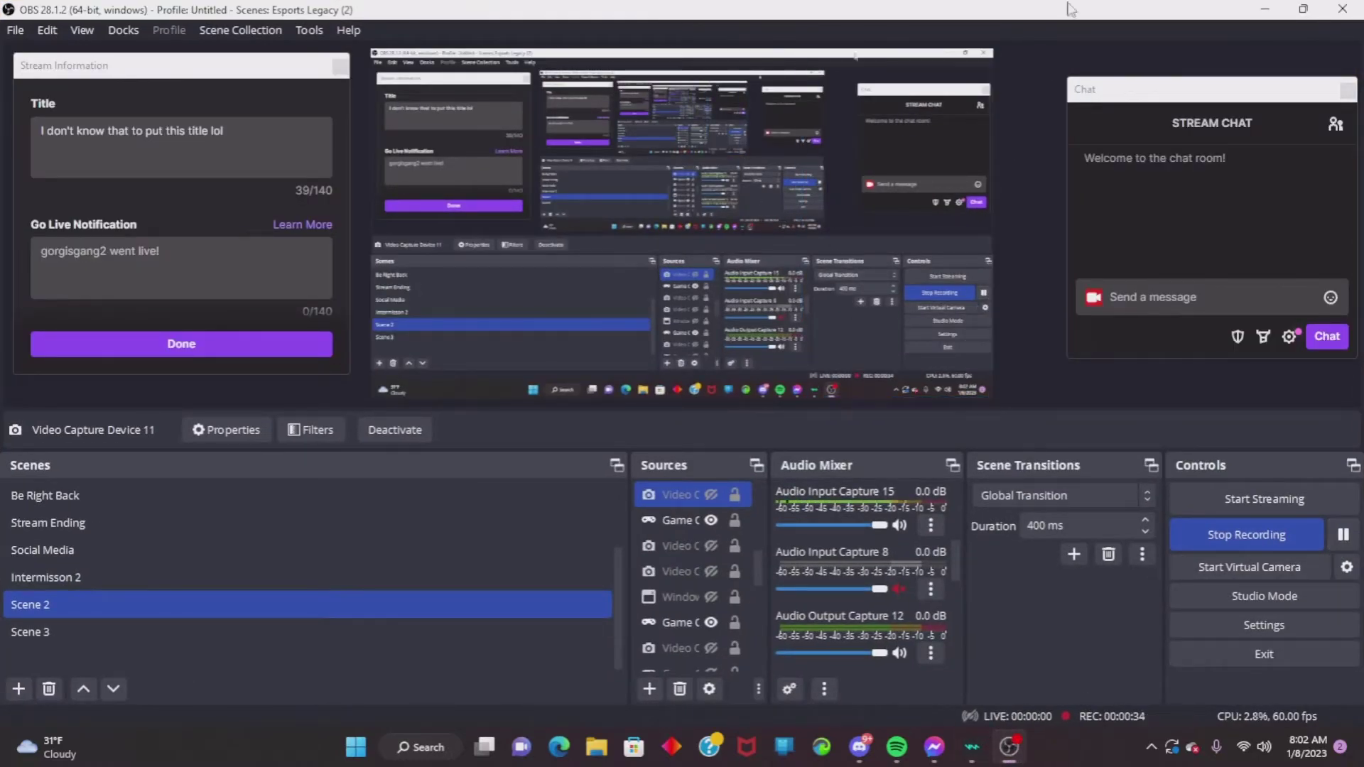
left_click(1267, 10)
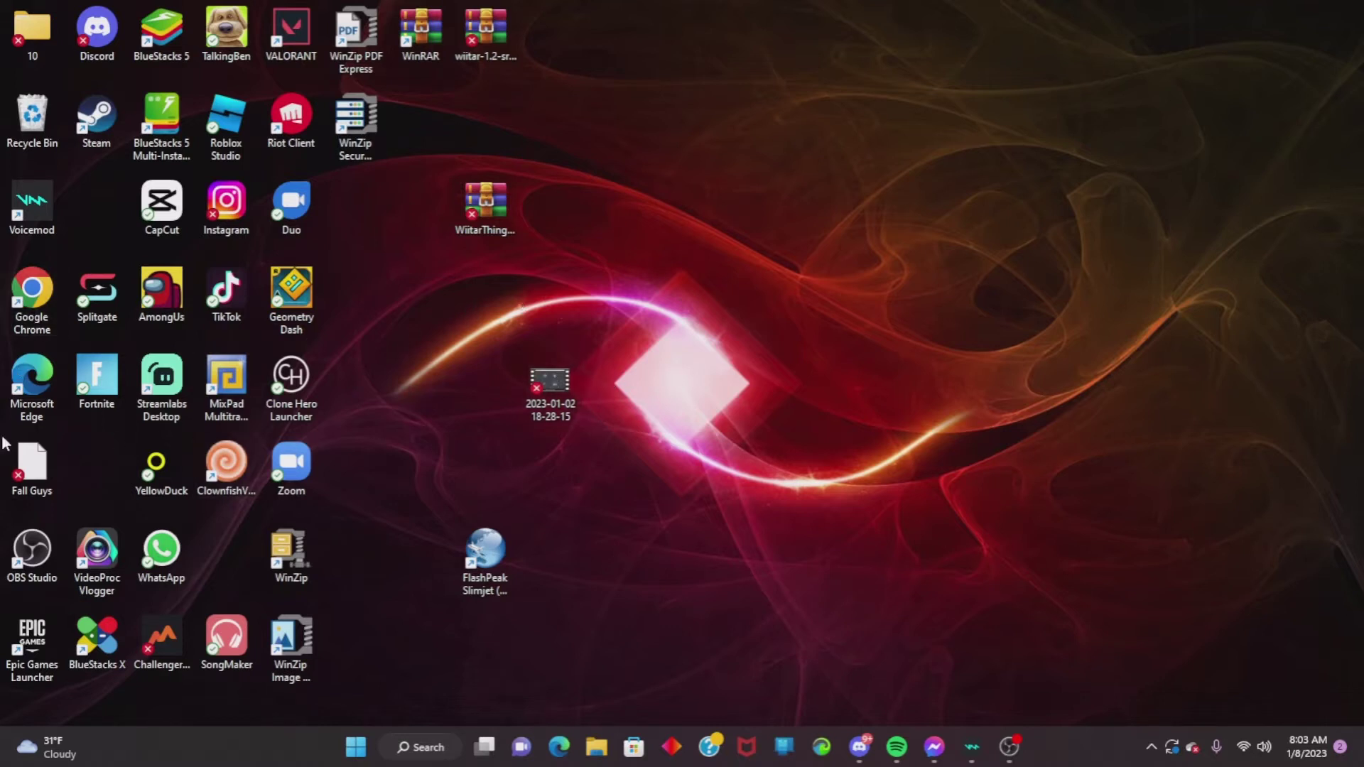
Launch Google Chrome and load clonehero.net.
double_click(36, 288)
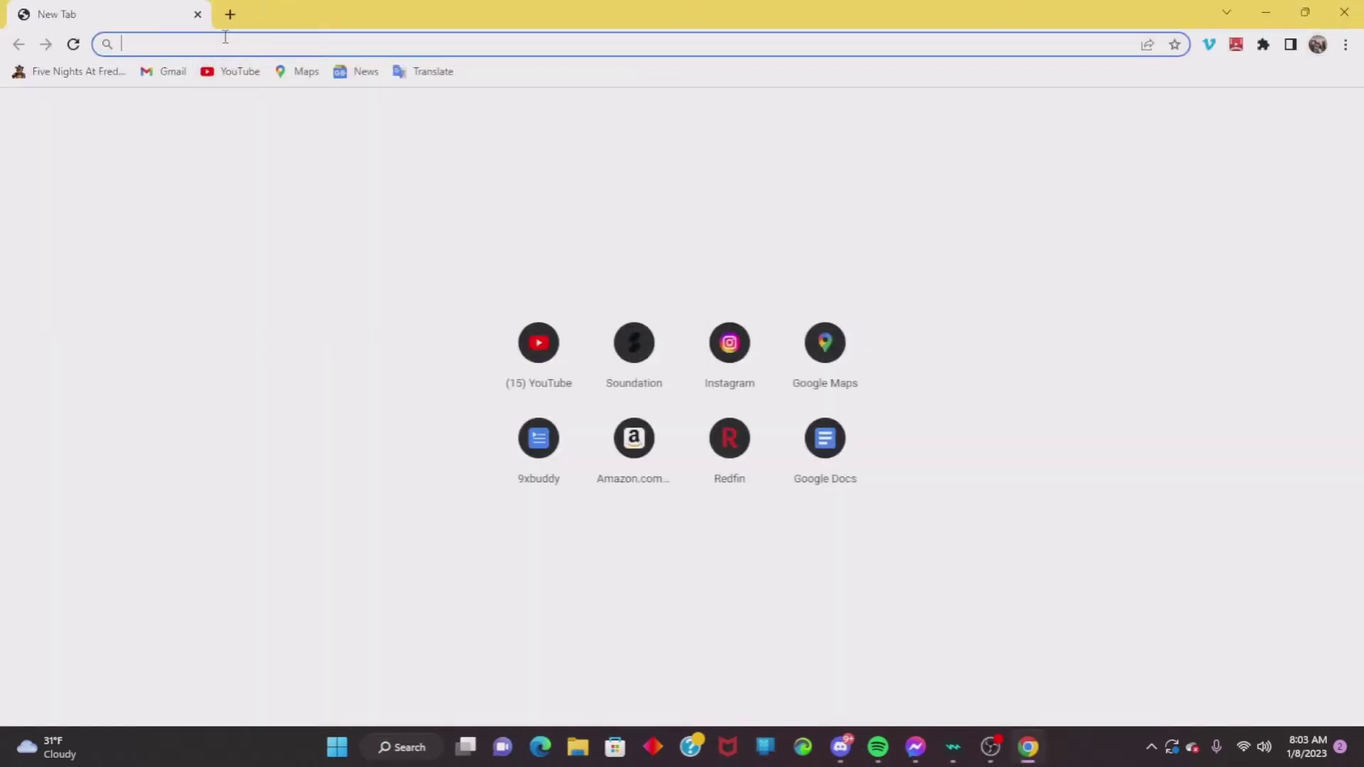
type("clonehe")
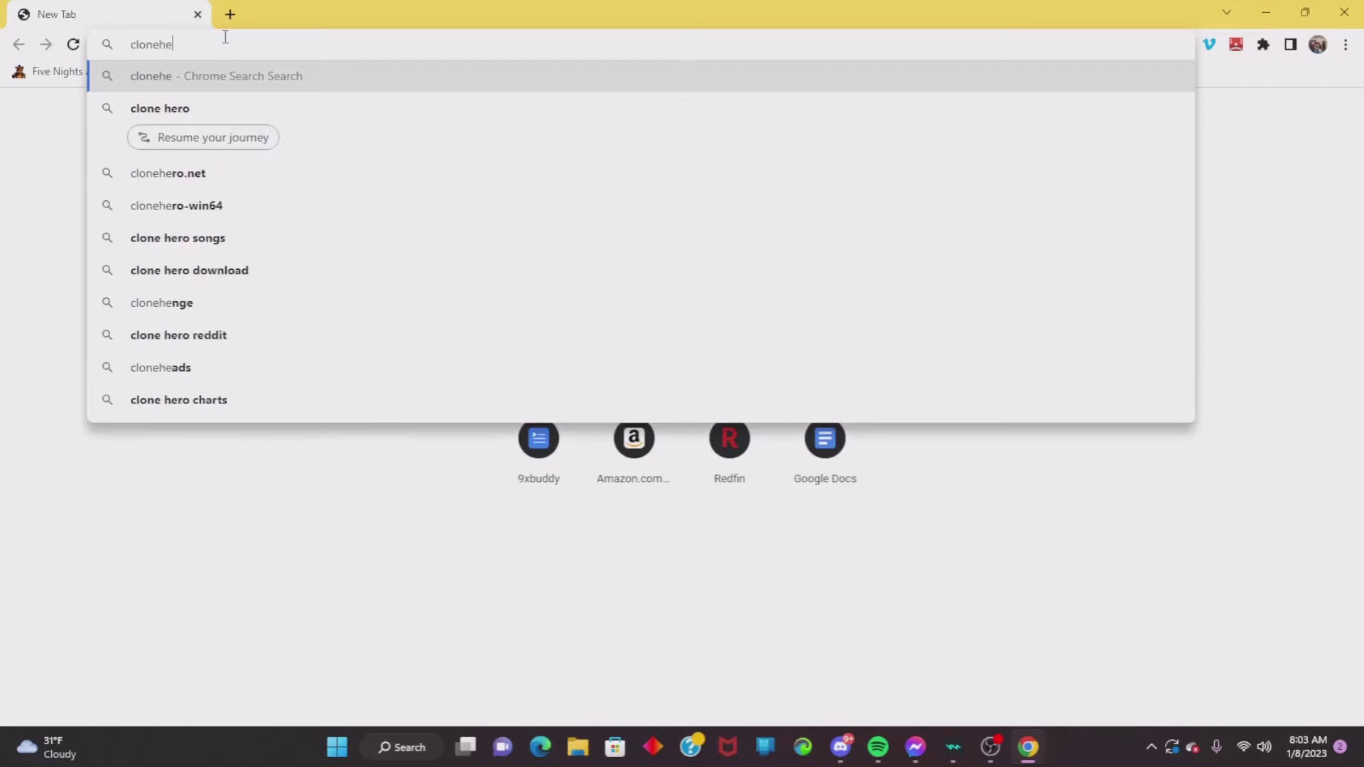
type("ro.ne")
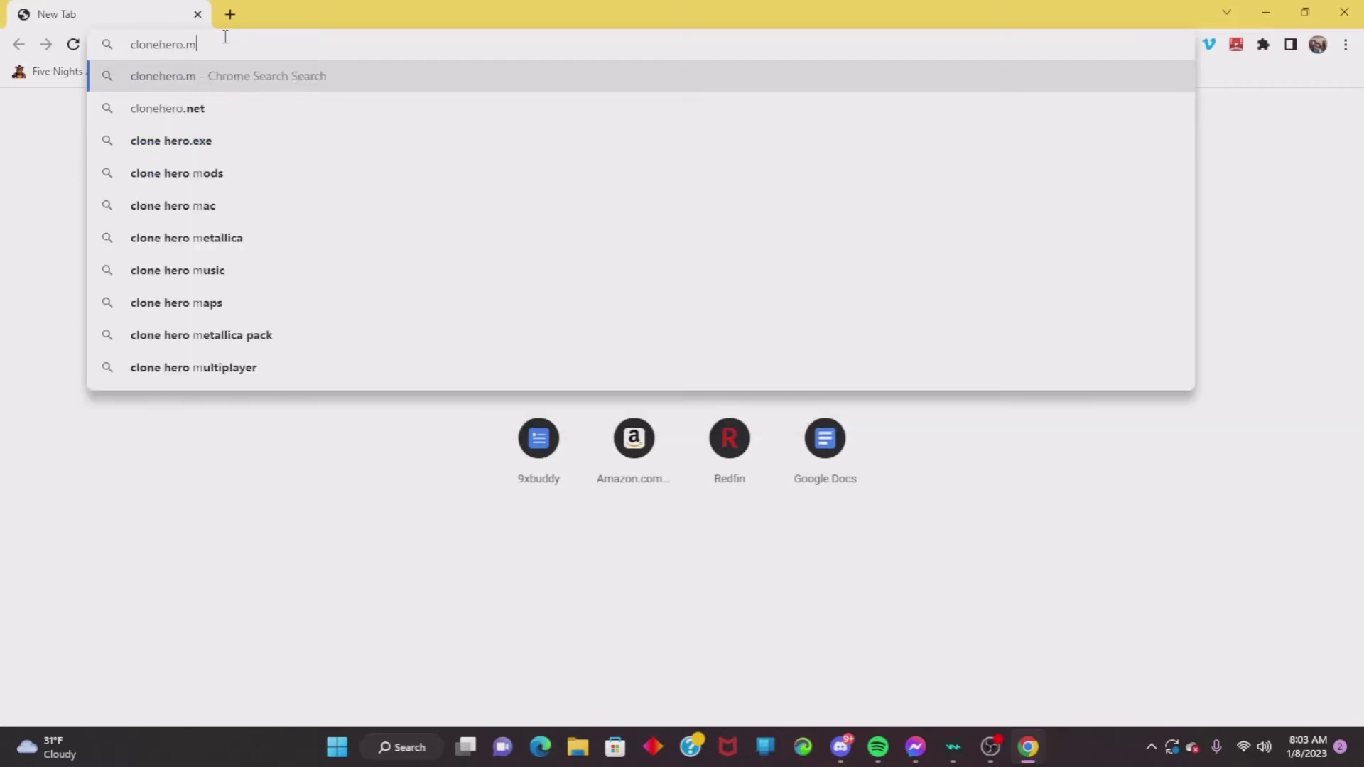
type("t")
key("Return")
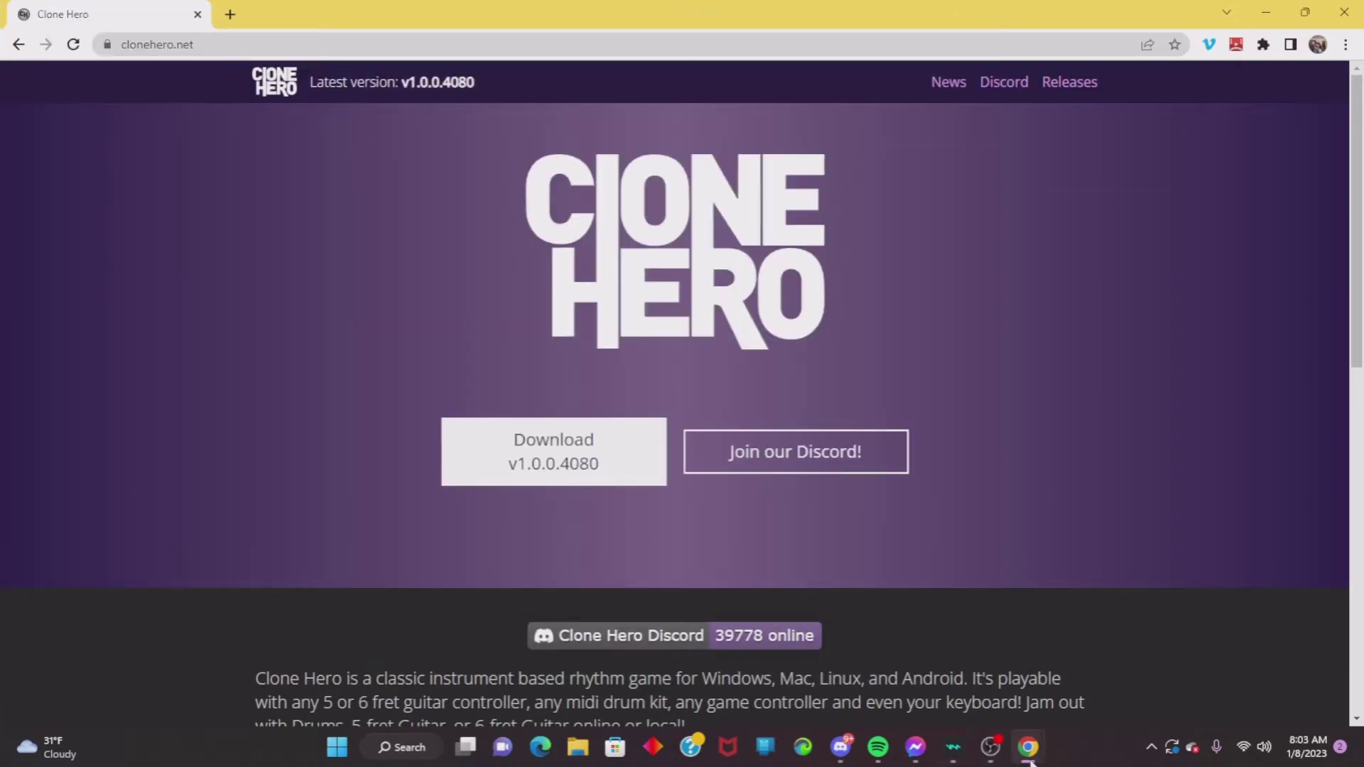
Close the extra Chrome window and follow the site's Clone Hero Discord invite.
mouse_move(1031, 763)
left_click(1185, 604)
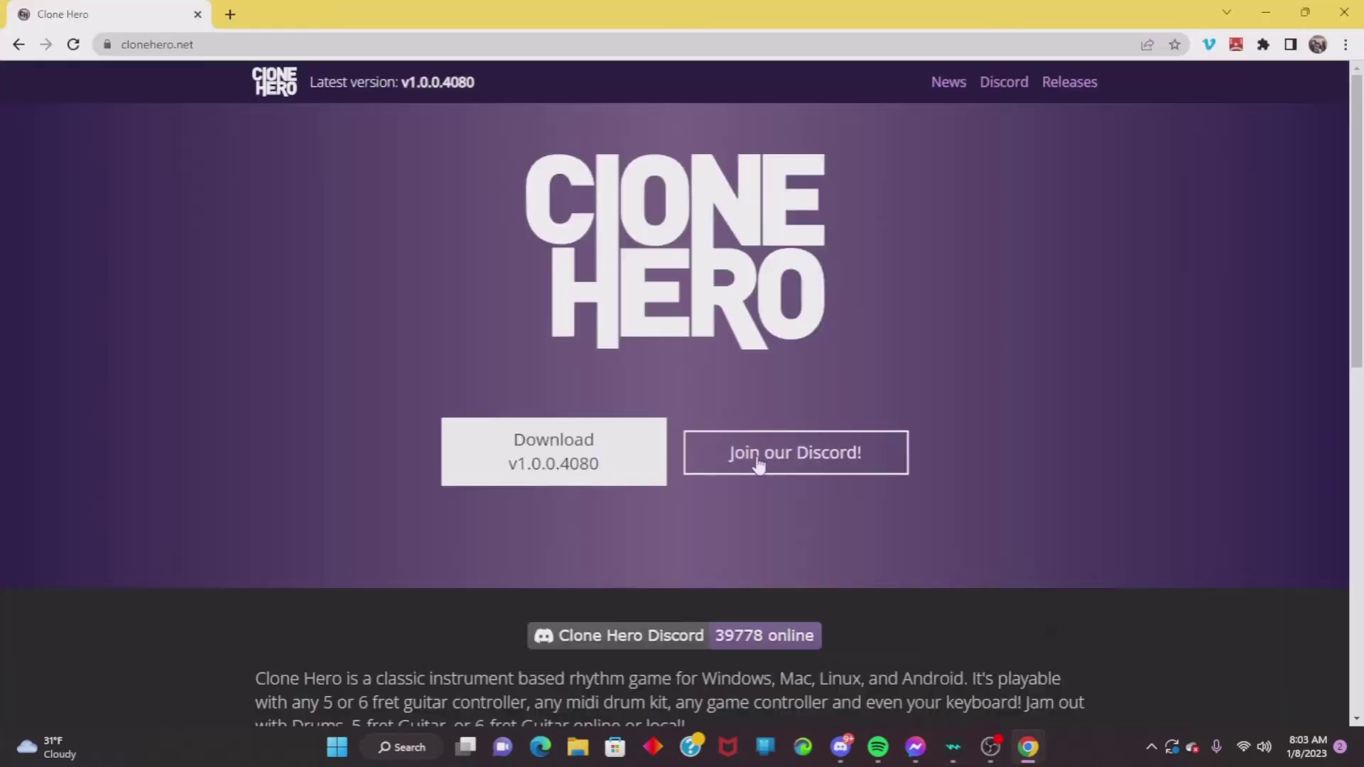
left_click(816, 455)
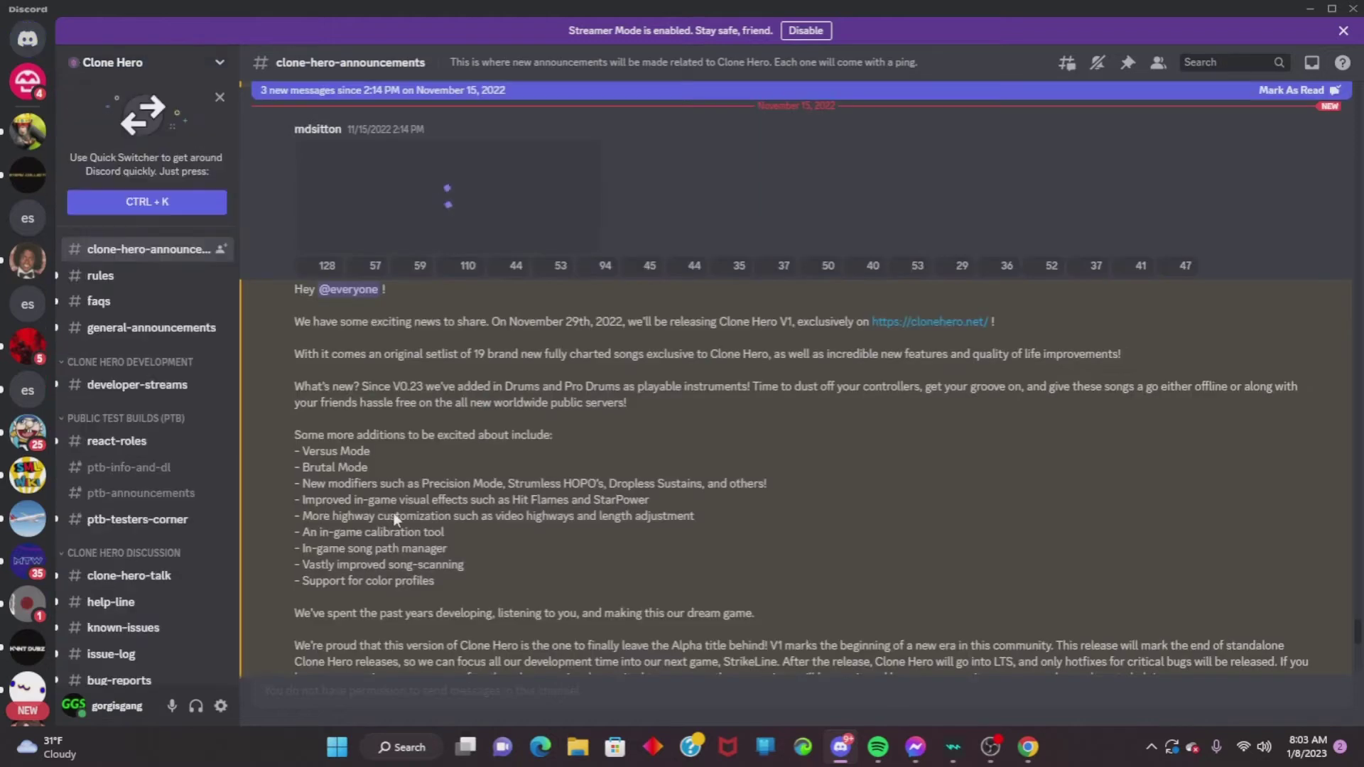
Browse #clone-hero-announcements, then switch to #ptb-info-and-dl and read its releases link.
scroll(603, 458, "down", 10)
scroll(586, 521, "down", 3)
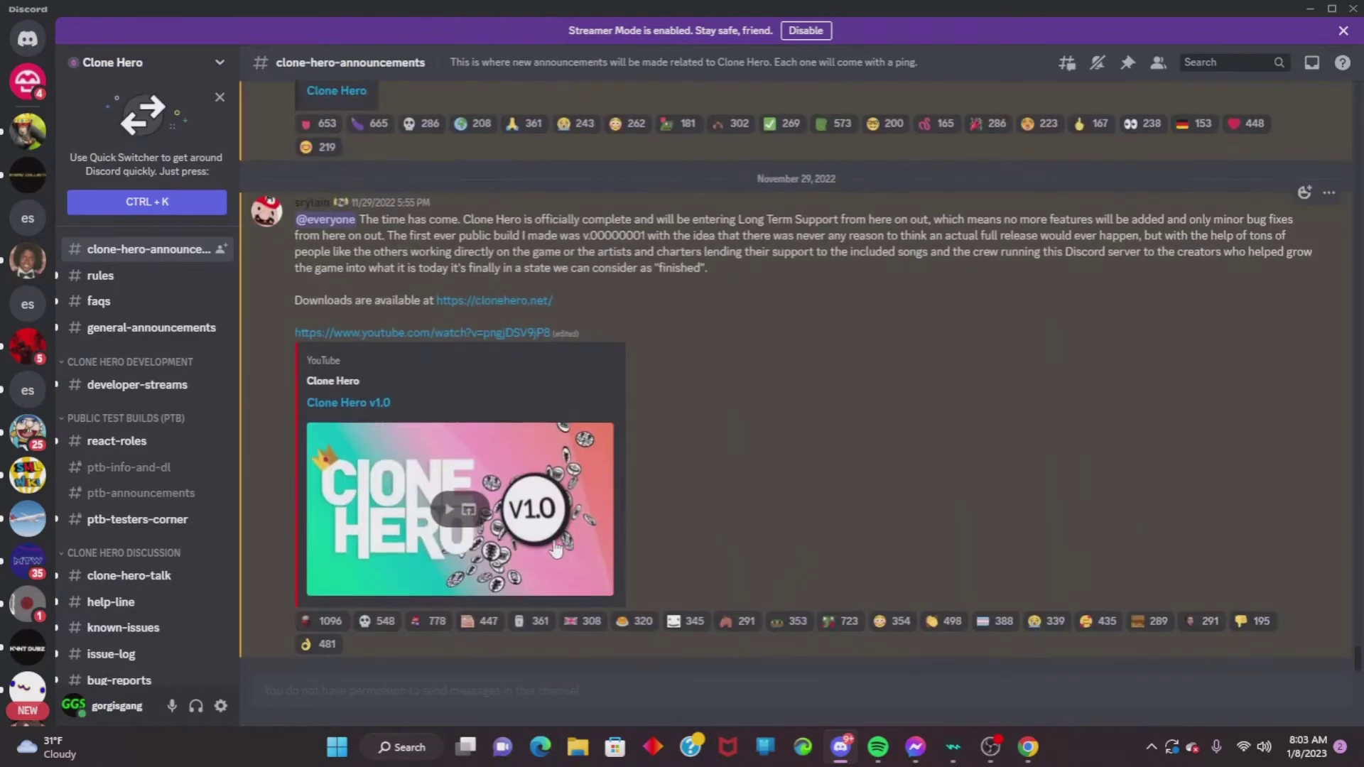
scroll(731, 233, "up", 20)
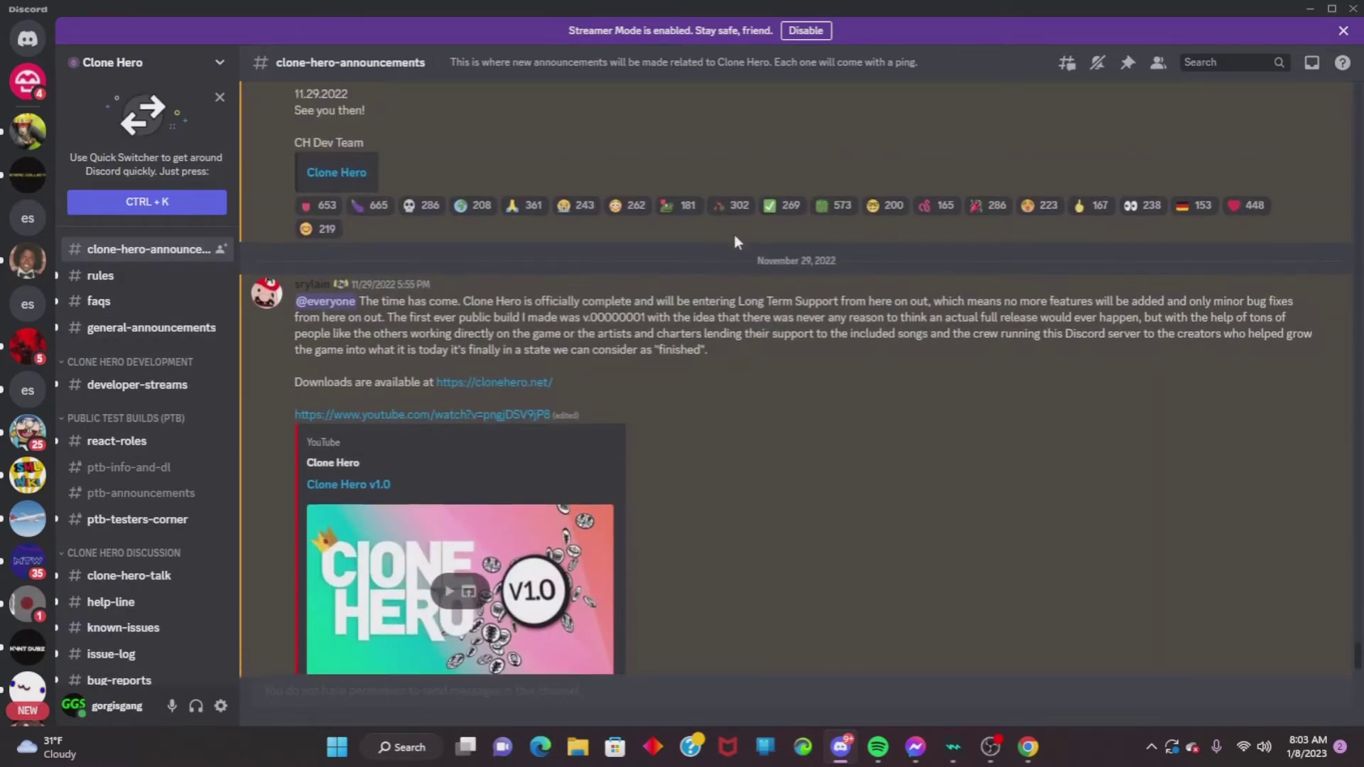
scroll(714, 222, "down", 10)
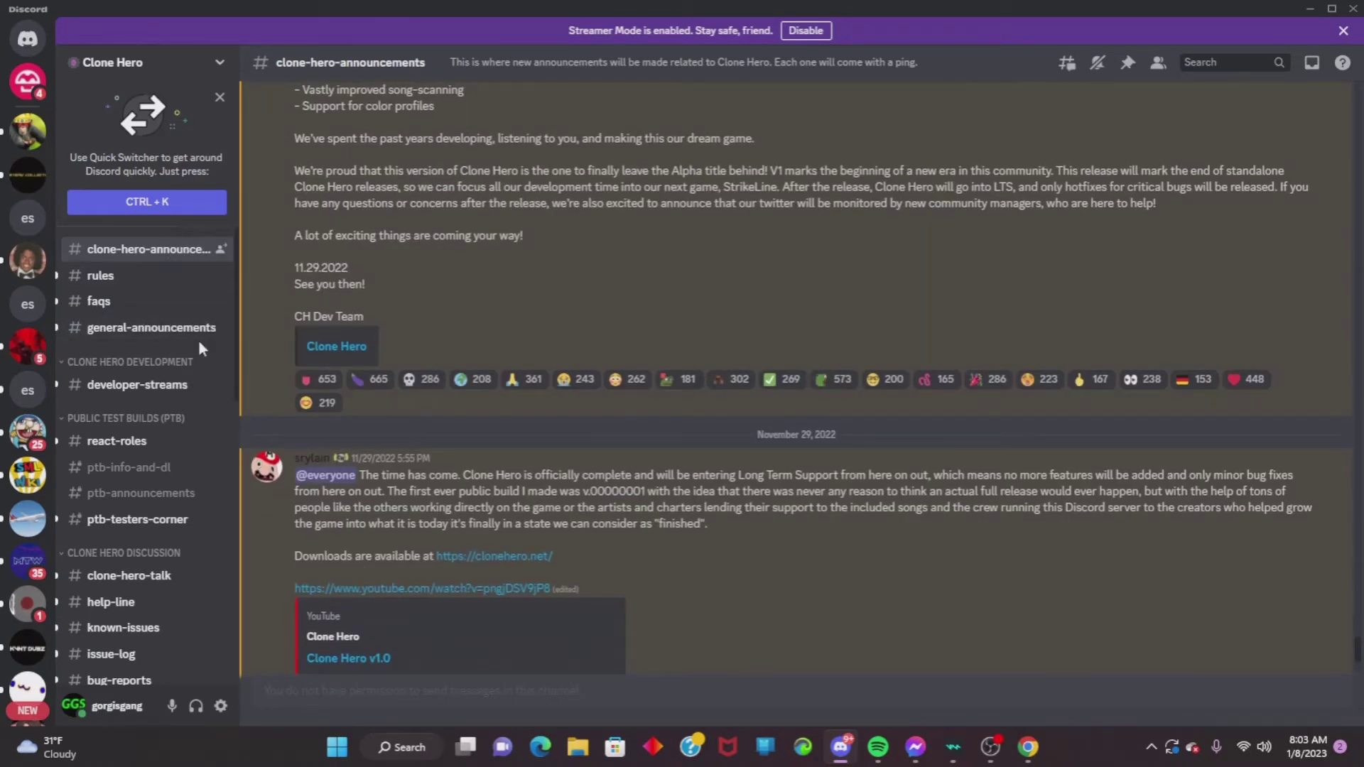
scroll(199, 343, "down", 2)
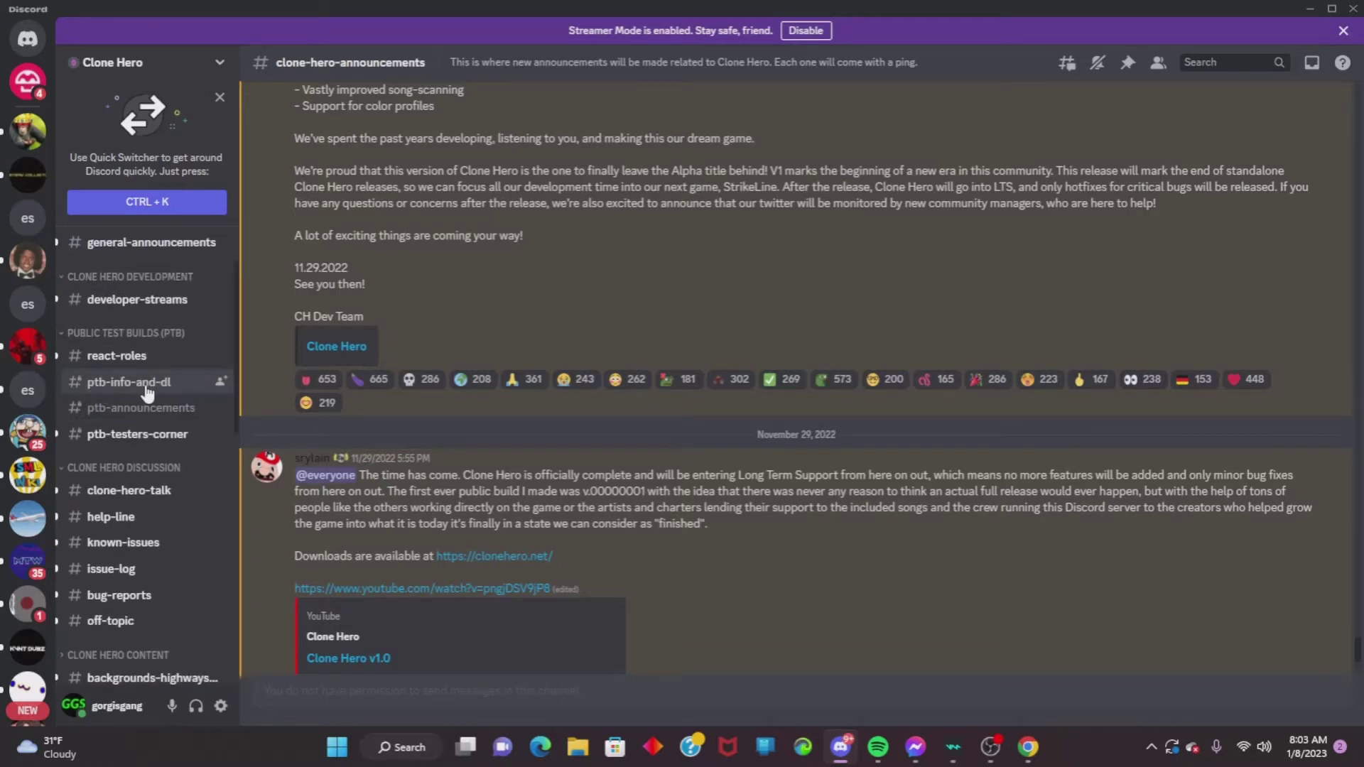
left_click(147, 383)
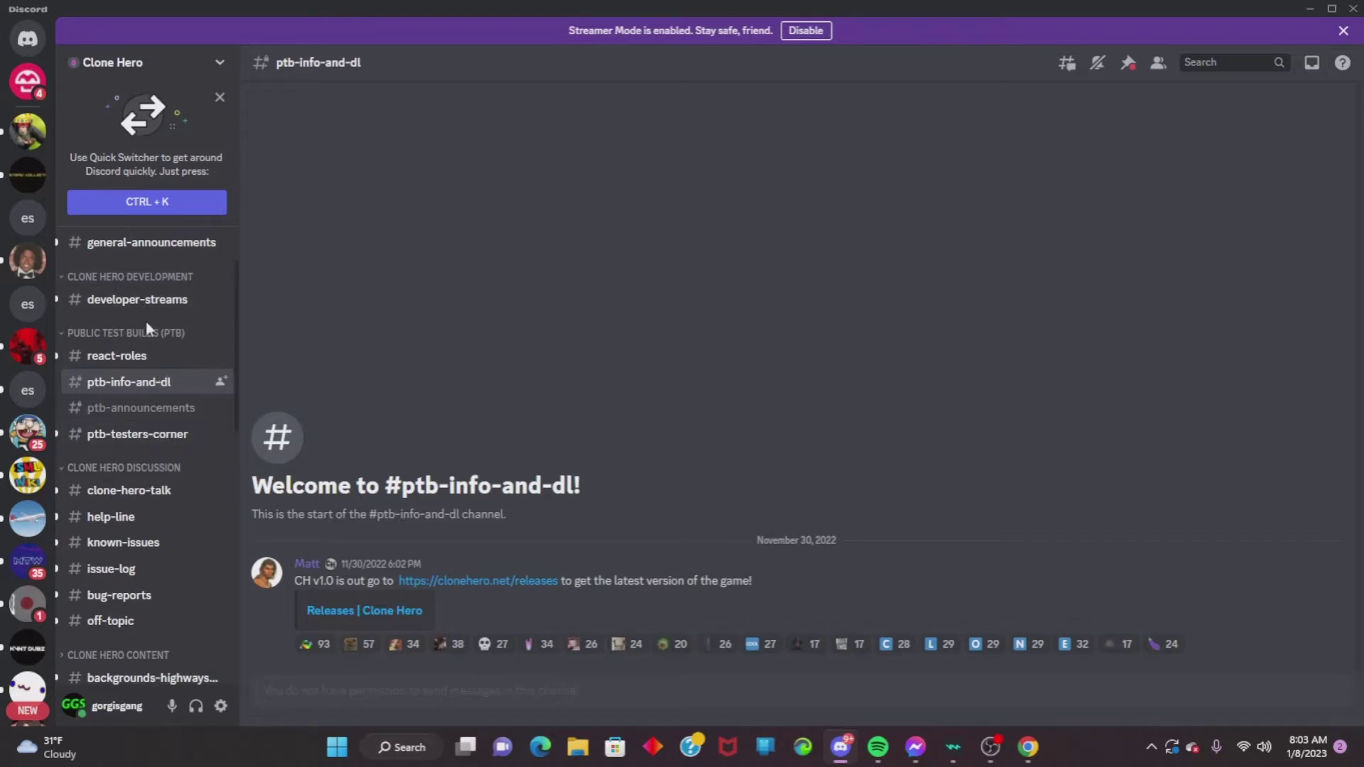
scroll(145, 334, "up", 2)
scroll(186, 383, "down", 2)
scroll(172, 572, "down", 2)
scroll(173, 583, "up", 4)
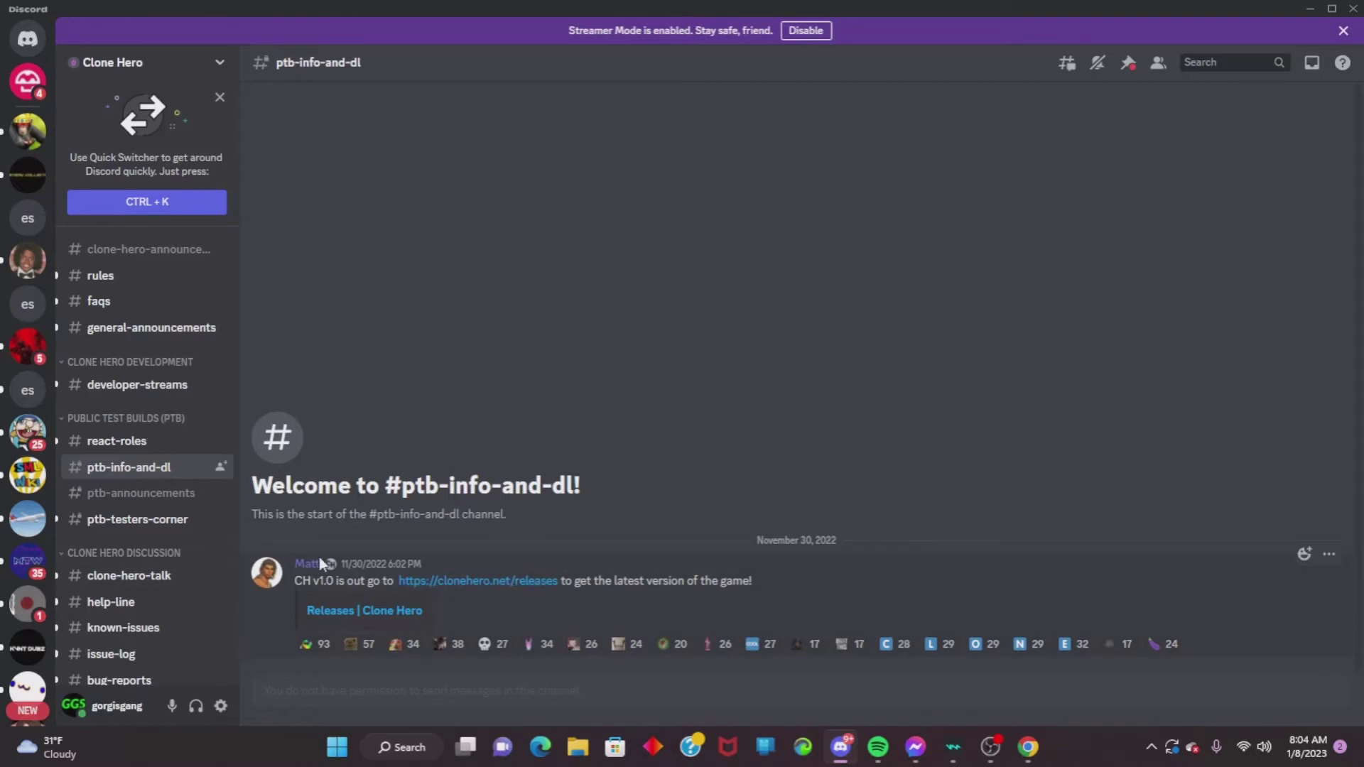
Open the clonehero.net/releases page and highlight the '1.0 update is here!' heading.
left_click(546, 581)
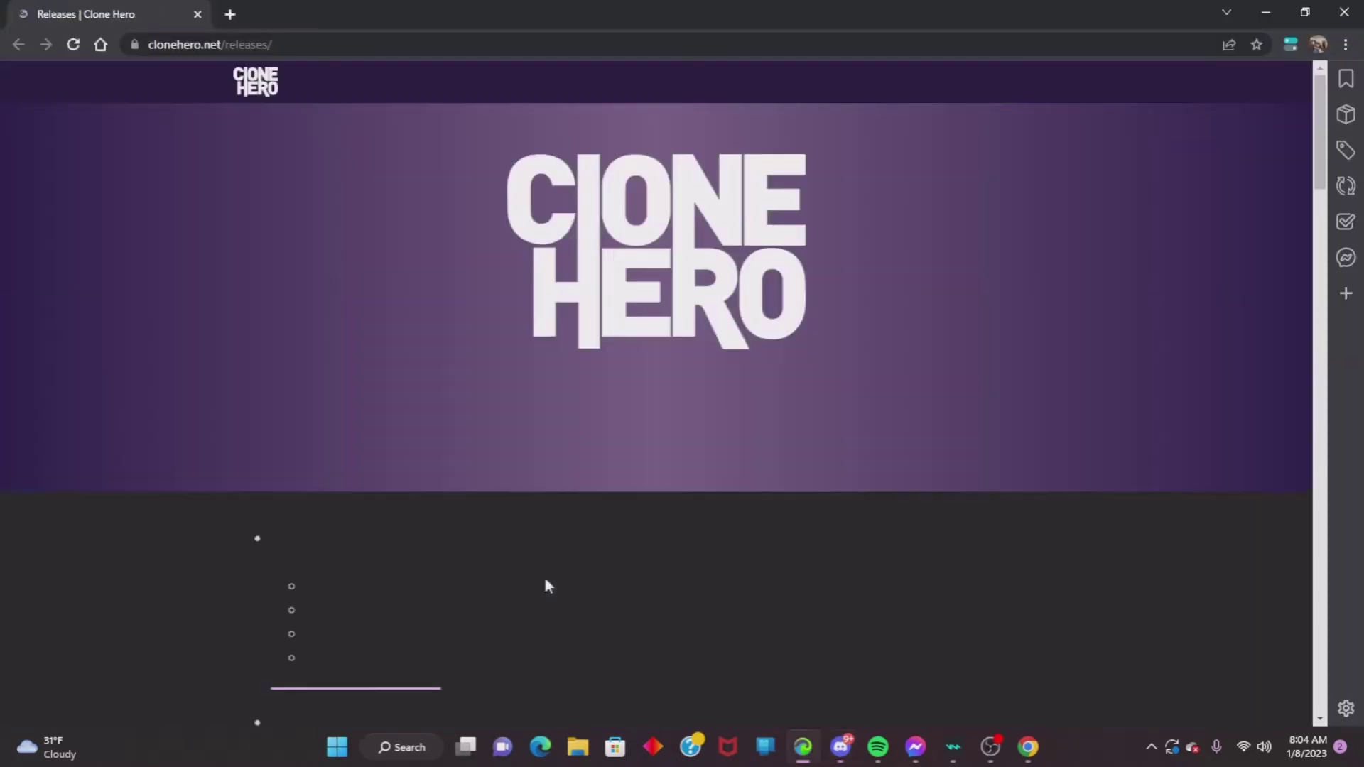
scroll(546, 579, "down", 4)
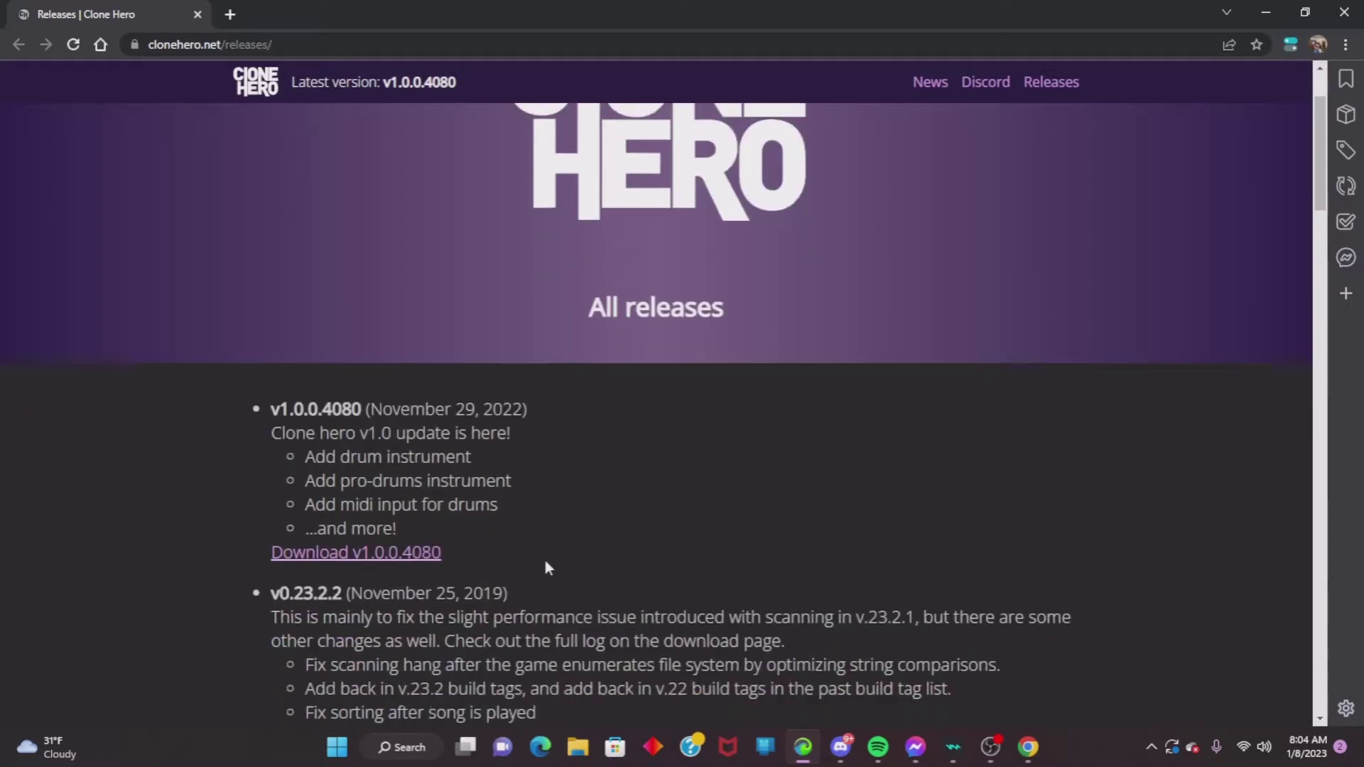
scroll(545, 564, "up", 3)
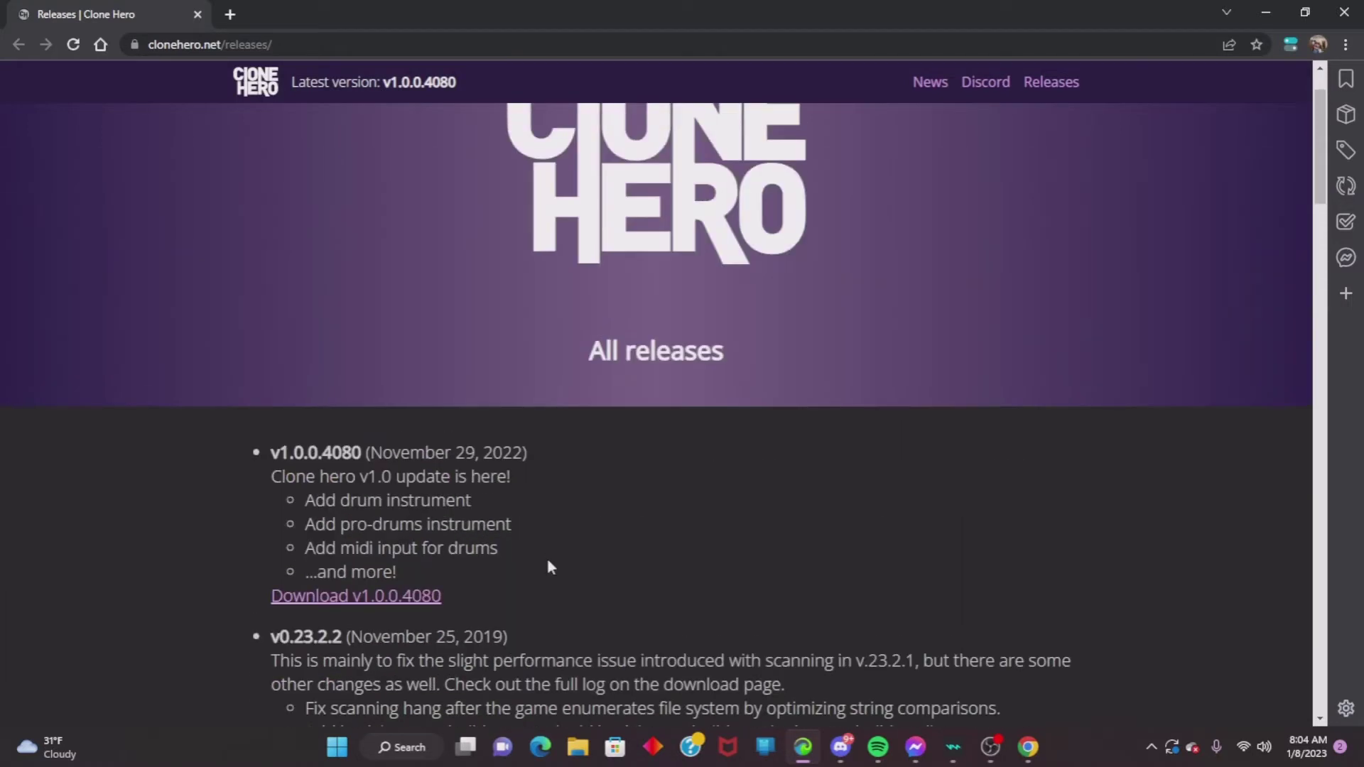
scroll(547, 566, "down", 3)
scroll(497, 564, "up", 3)
left_click_drag(368, 476, 536, 474)
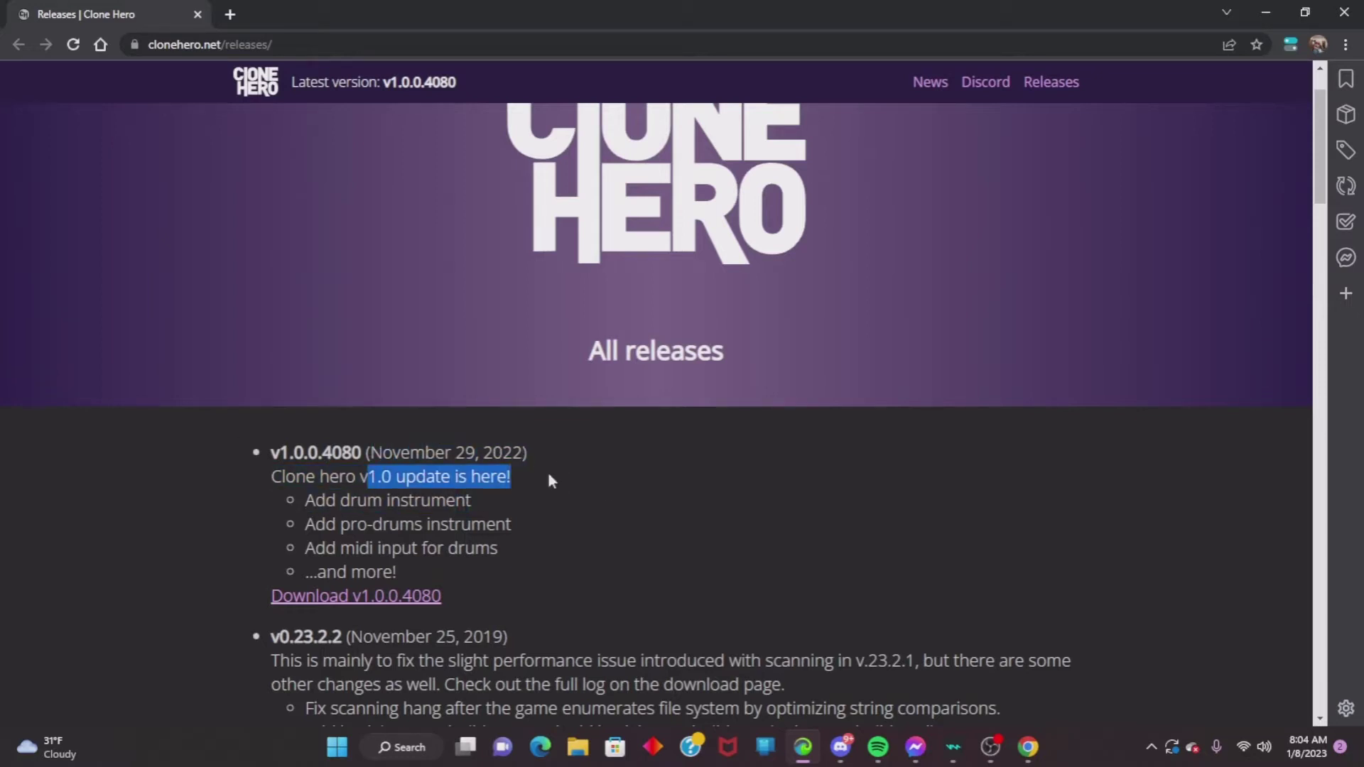
left_click_drag(415, 500, 420, 500)
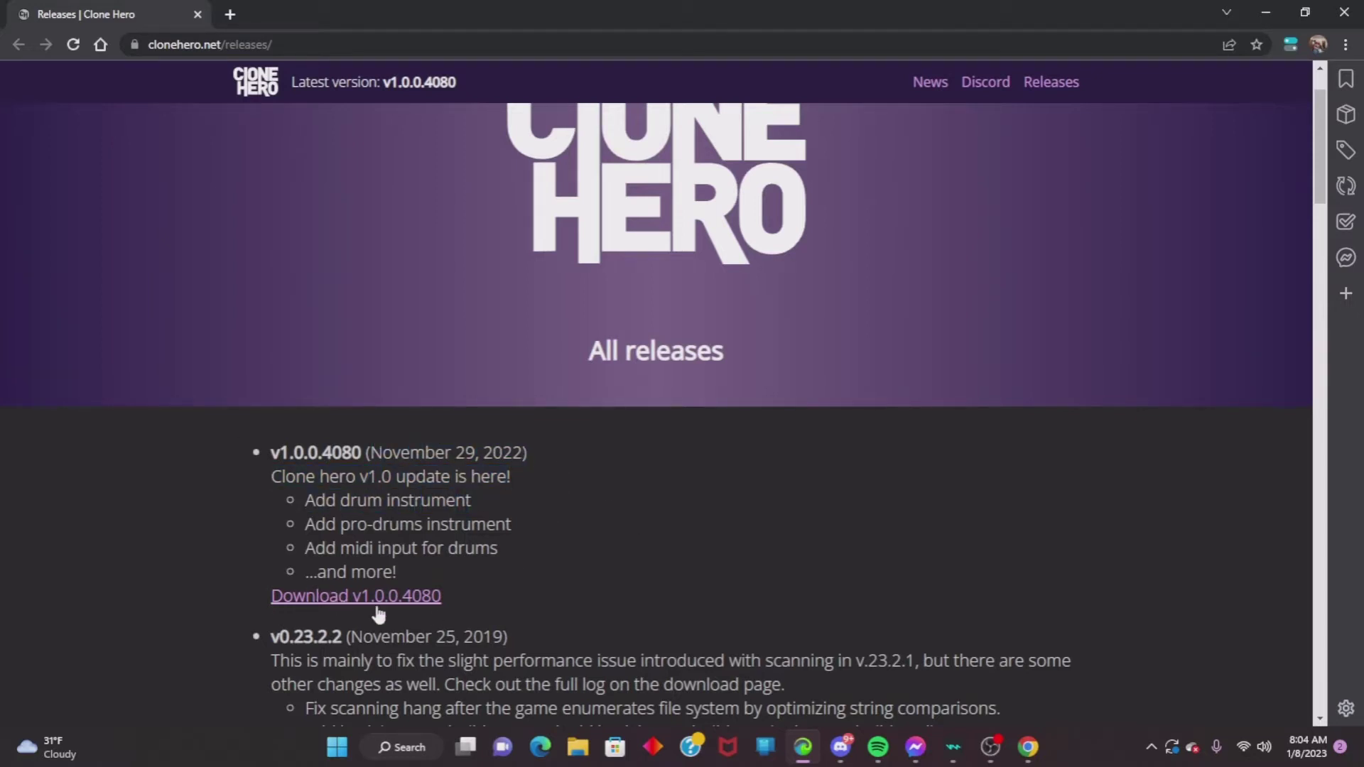
Scroll through the All releases list to the v1.0.0.4080 release.
scroll(379, 615, "down", 1)
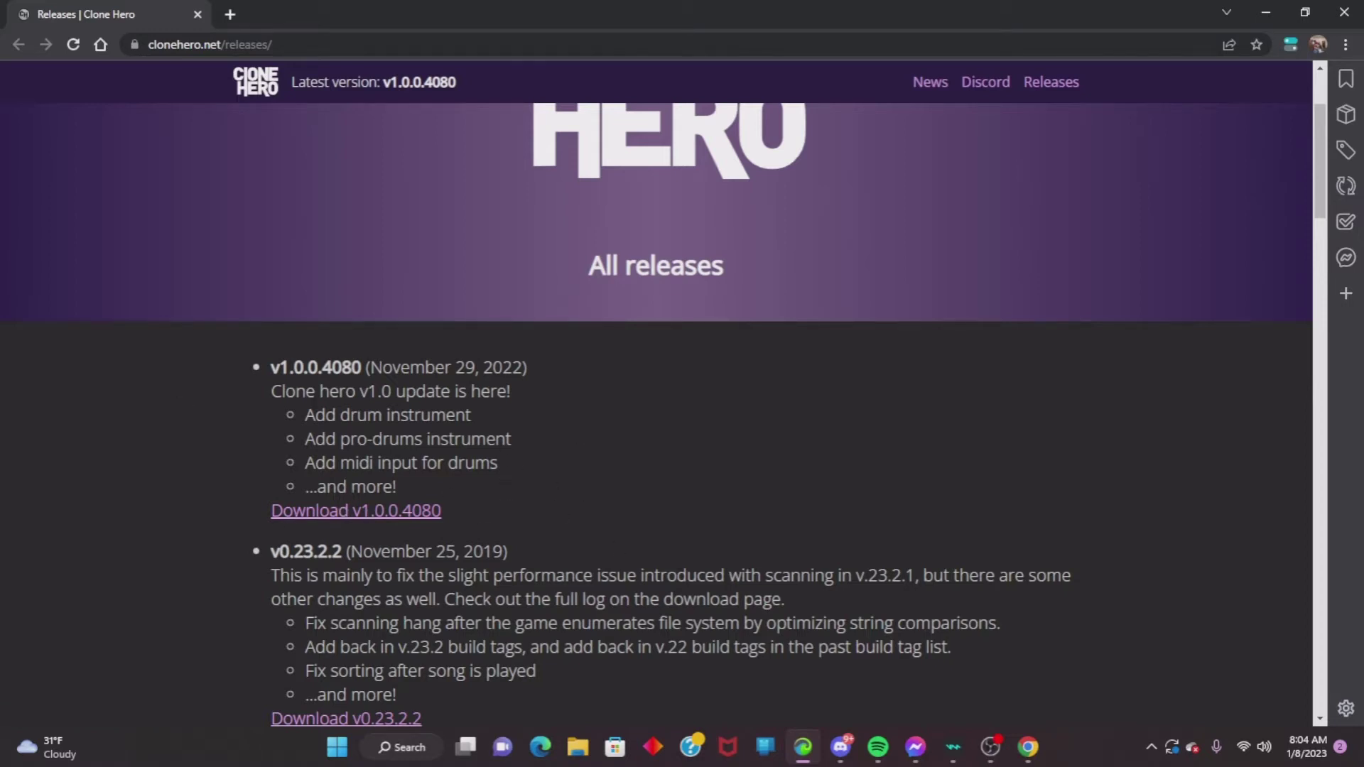
scroll(632, 476, "down", 1)
scroll(632, 476, "up", 3)
scroll(658, 492, "down", 3)
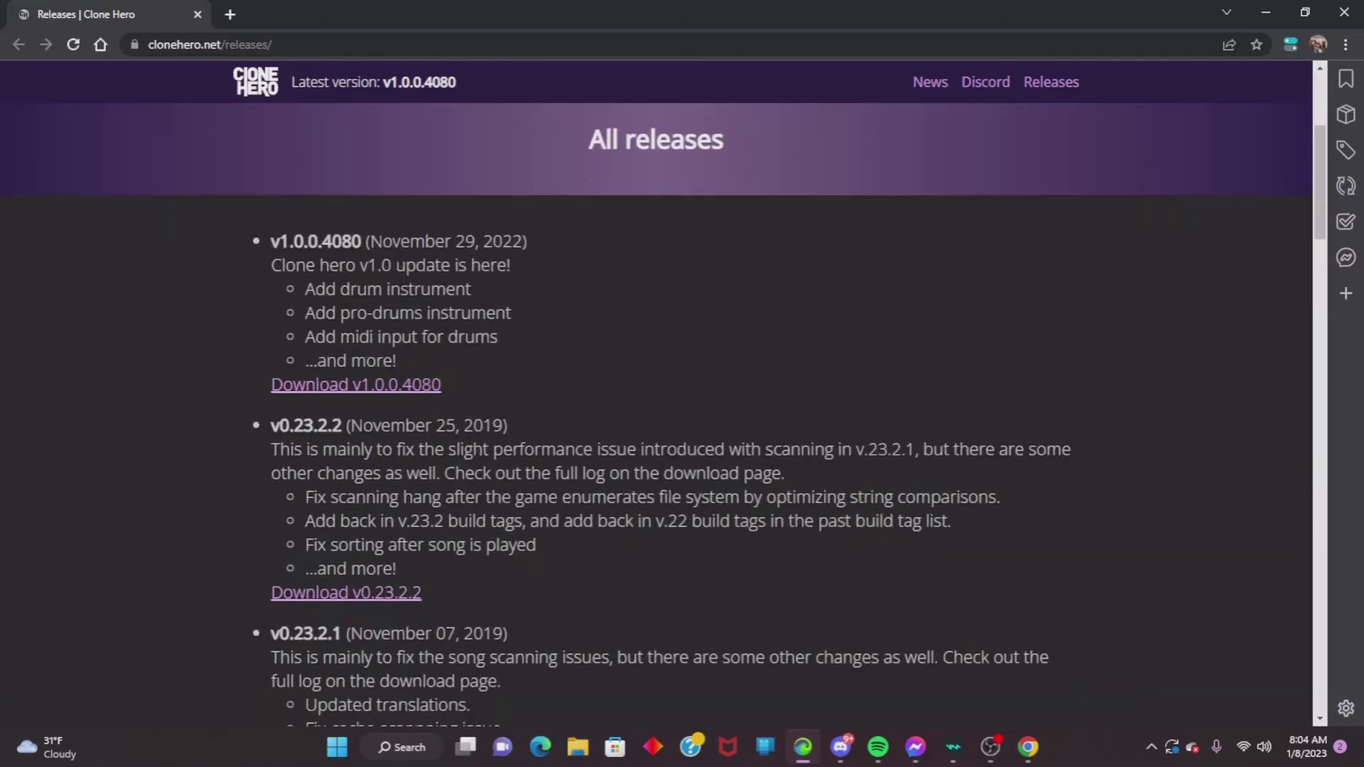
scroll(566, 496, "down", 20)
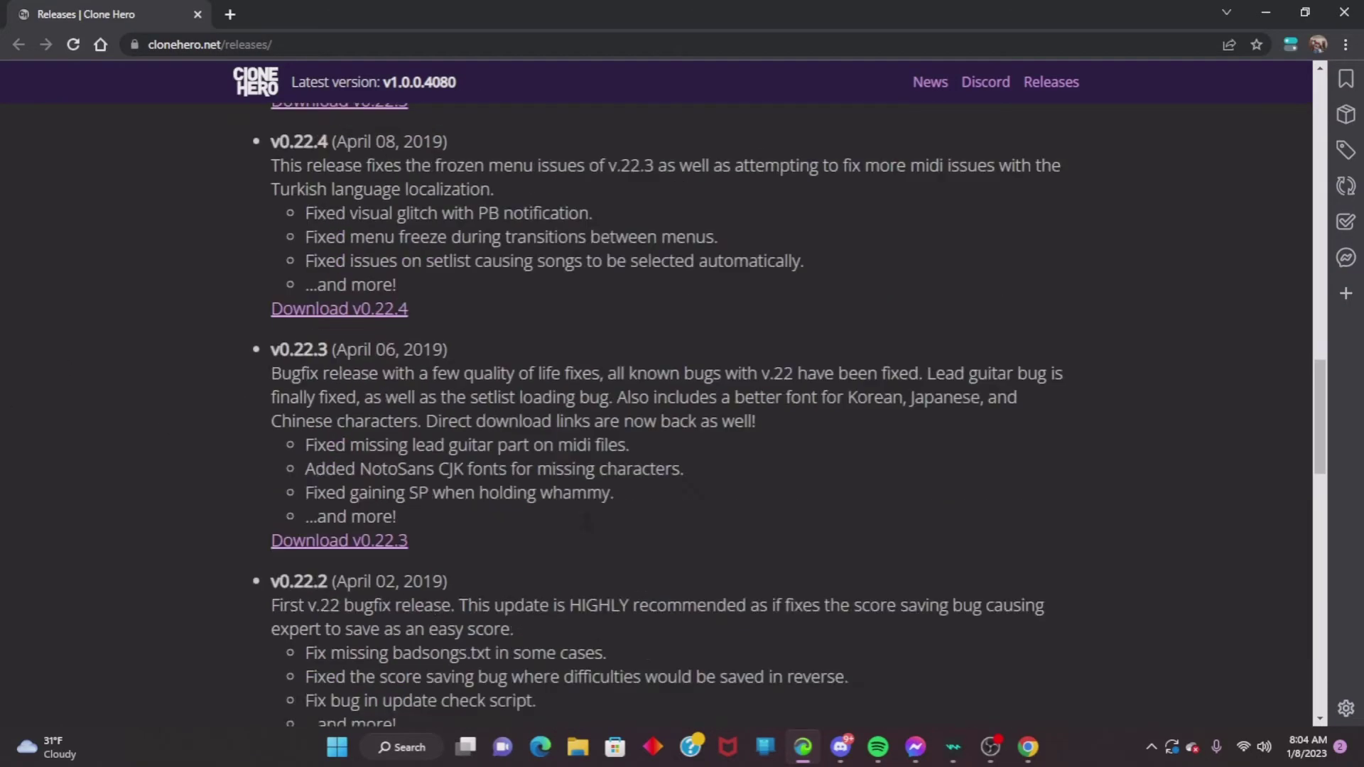
scroll(587, 522, "down", 10)
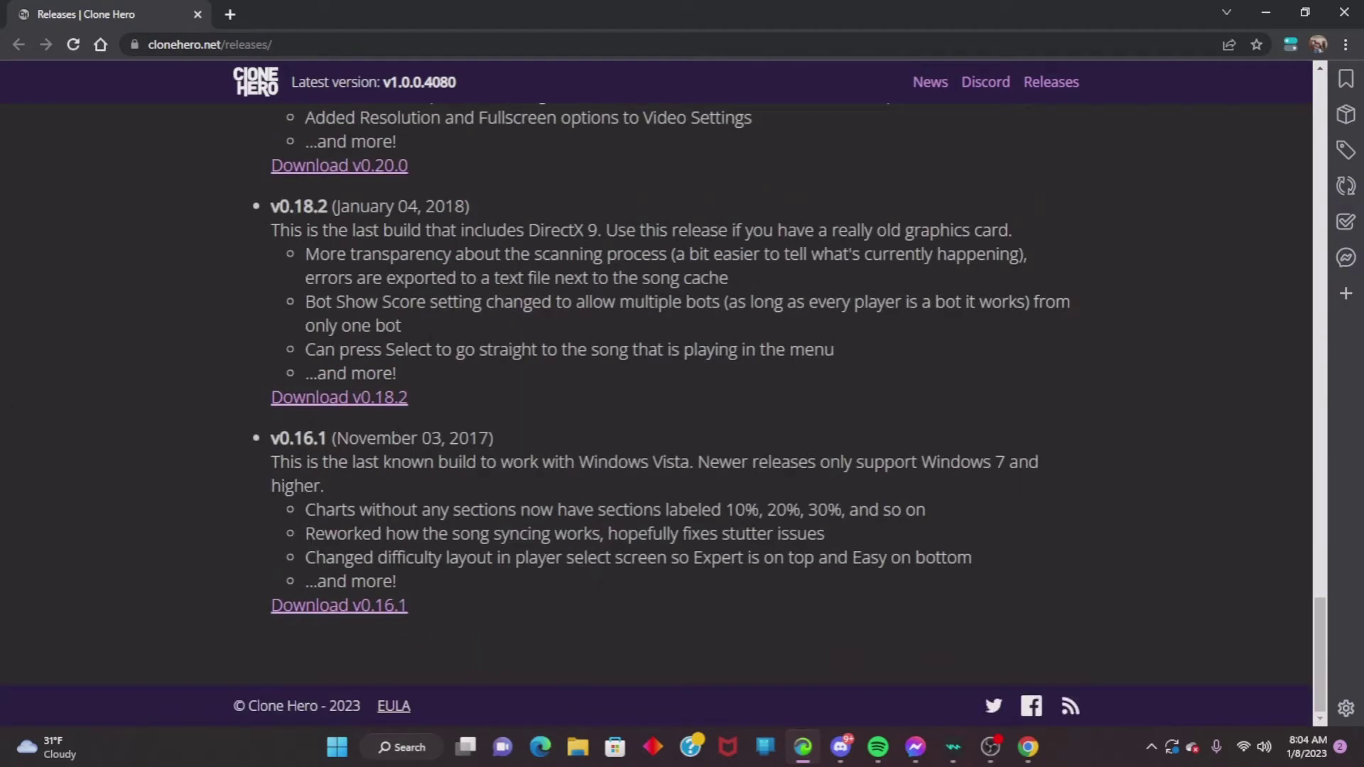
scroll(671, 434, "up", 15)
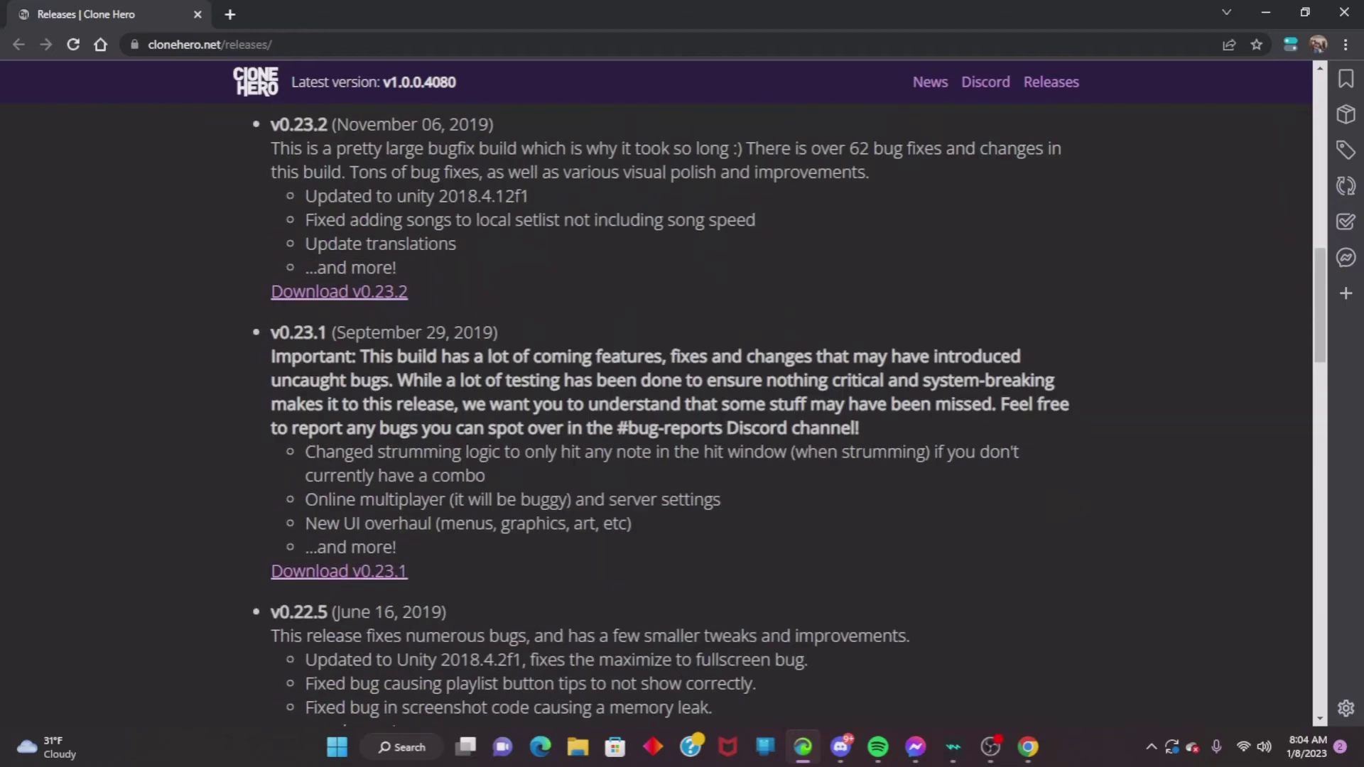
scroll(723, 420, "up", 12)
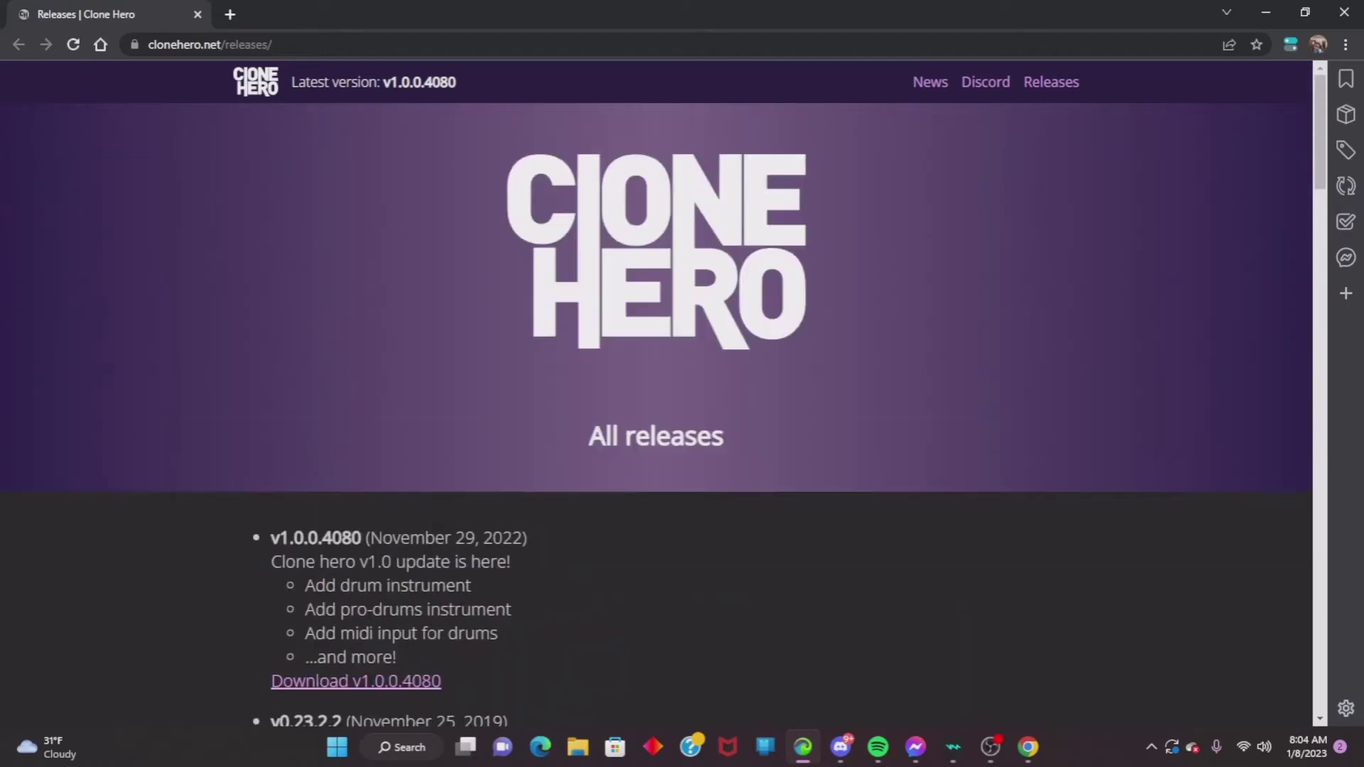
scroll(453, 627, "down", 3)
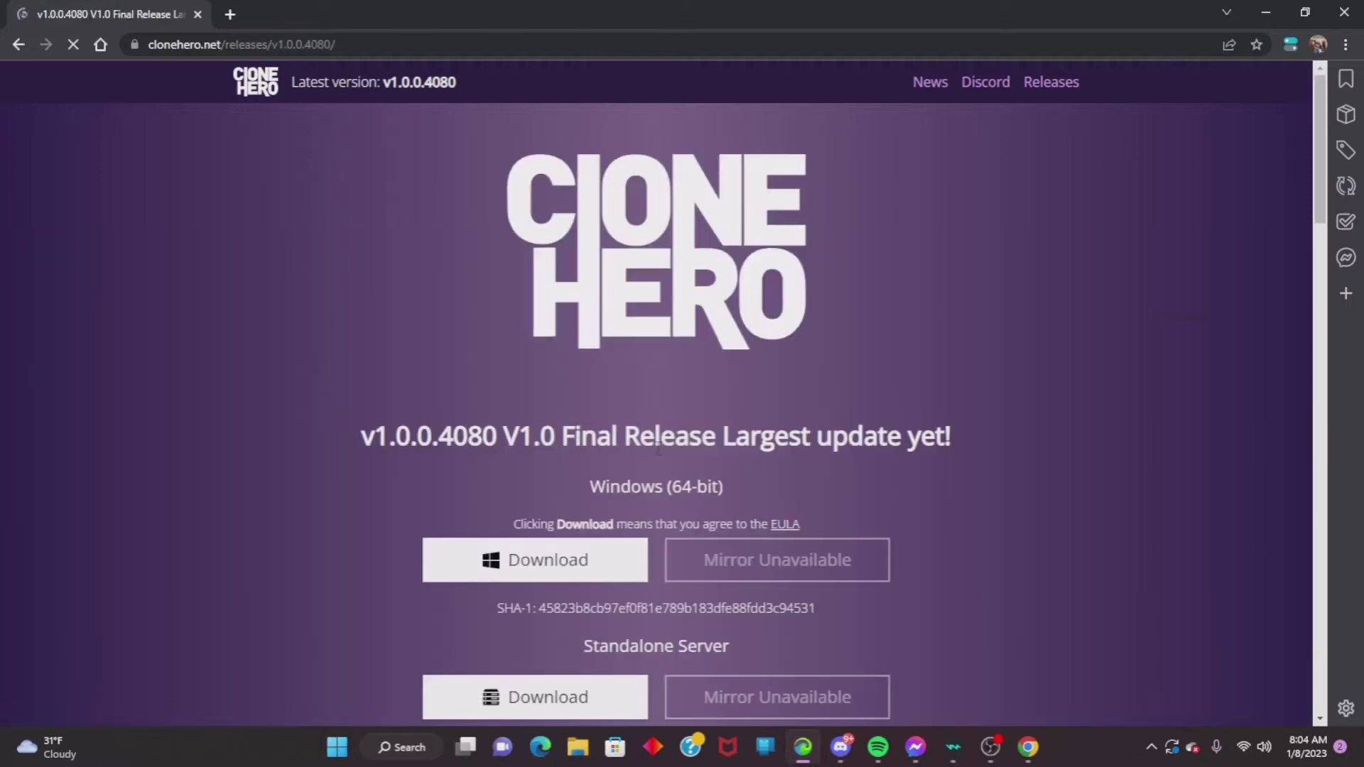
Download the Windows (64-bit) v1.0.0.4080 installer.
scroll(659, 425, "down", 5)
scroll(694, 436, "up", 3)
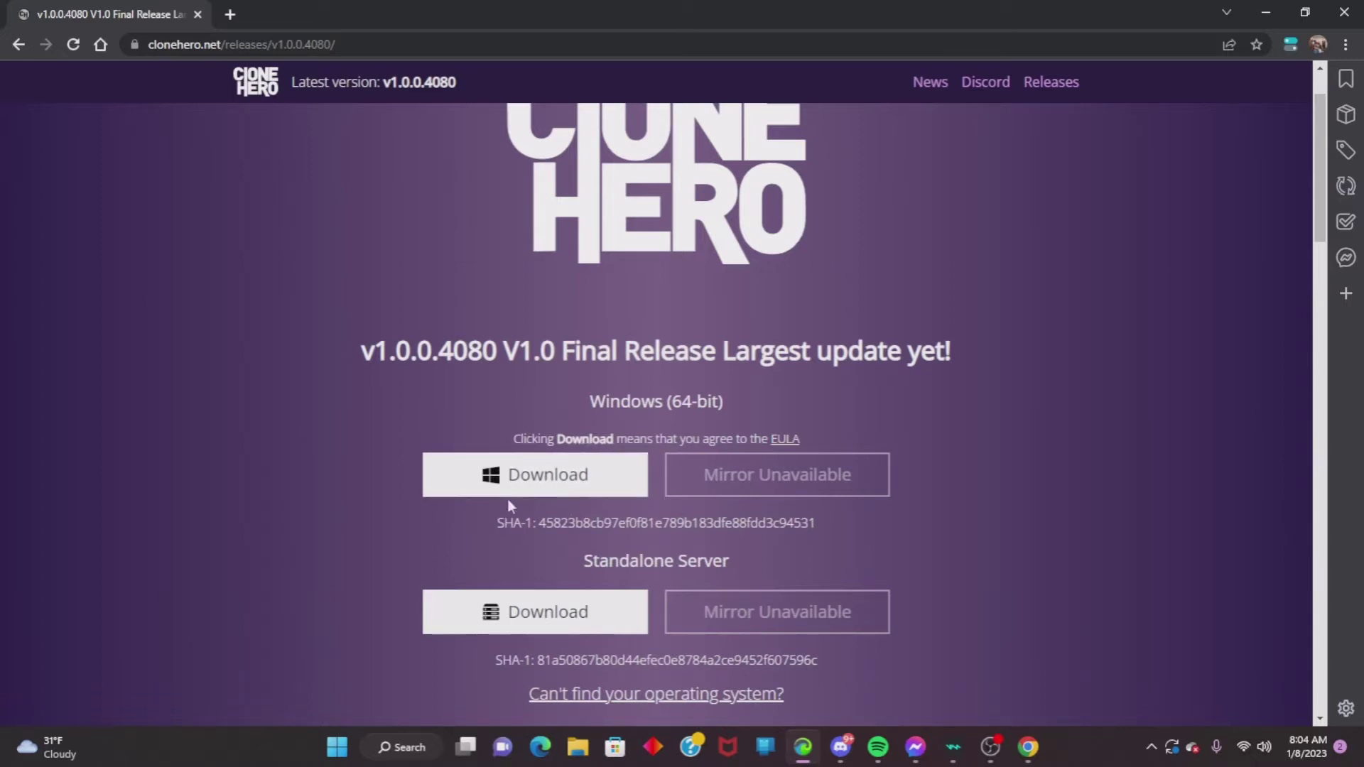
left_click(538, 485)
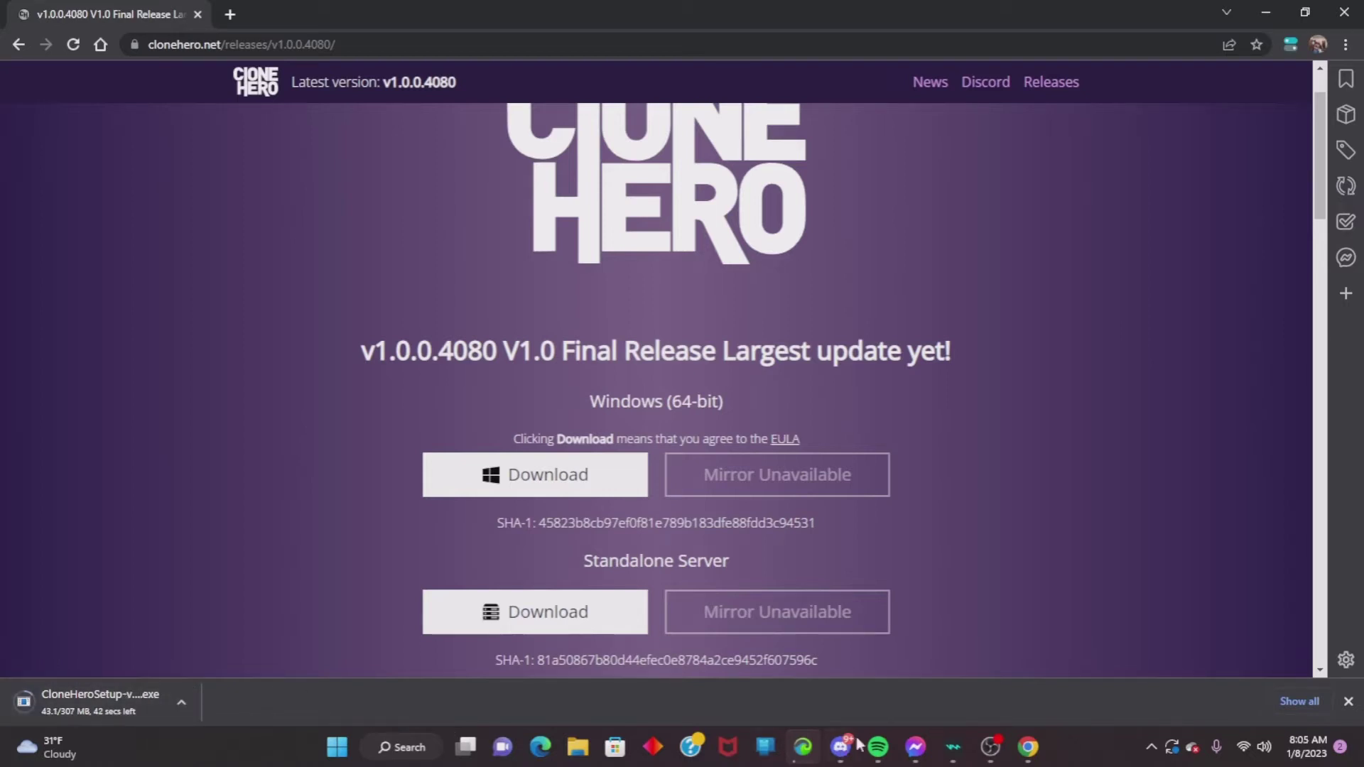
Run the downloaded CloneHeroSetup file from Chrome's download bar.
left_click(990, 747)
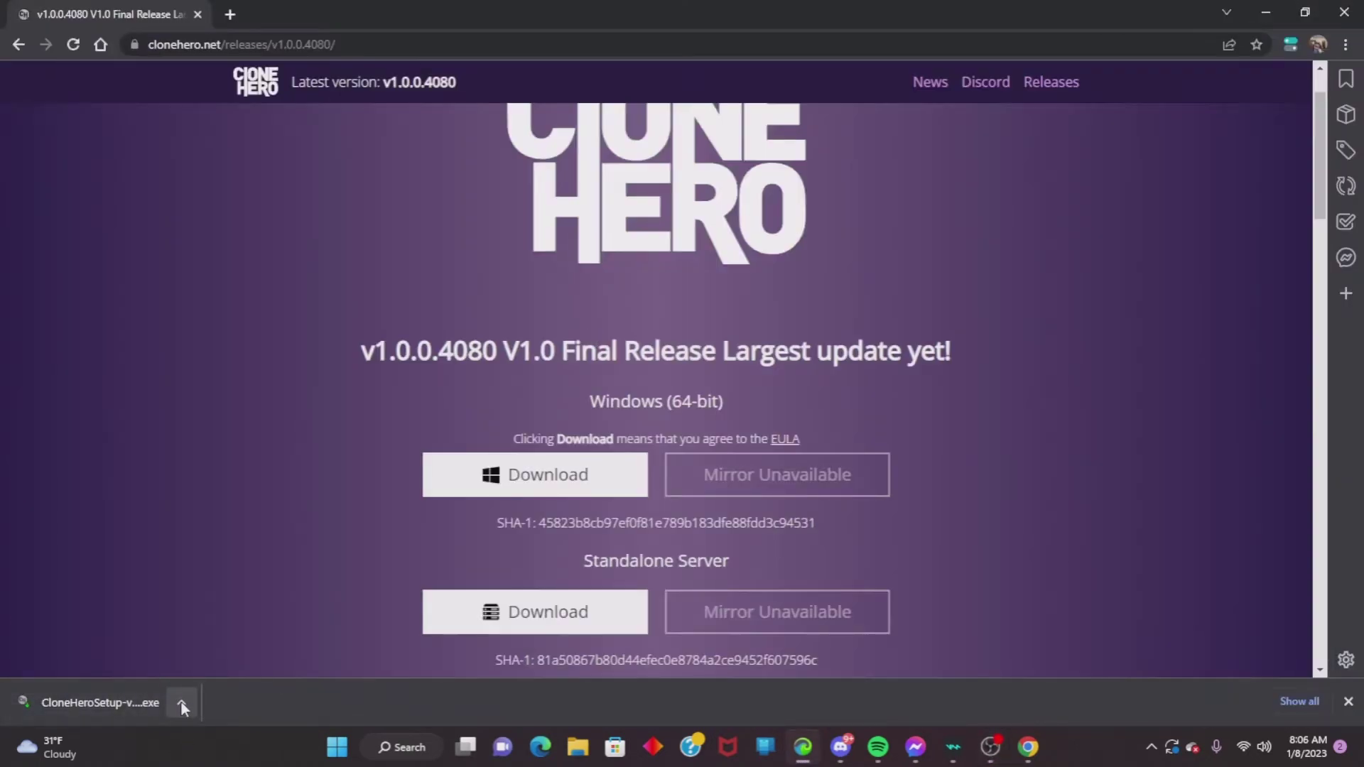
left_click(181, 702)
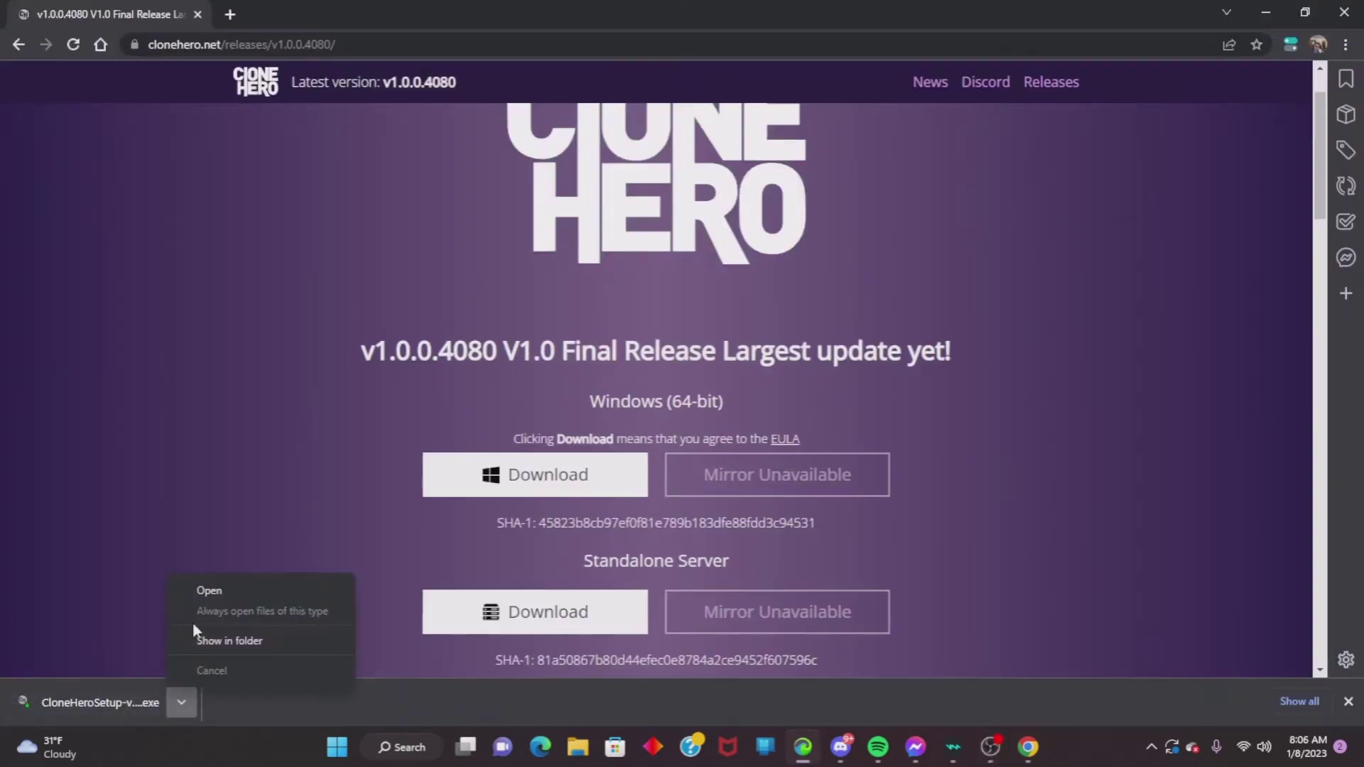
left_click(227, 590)
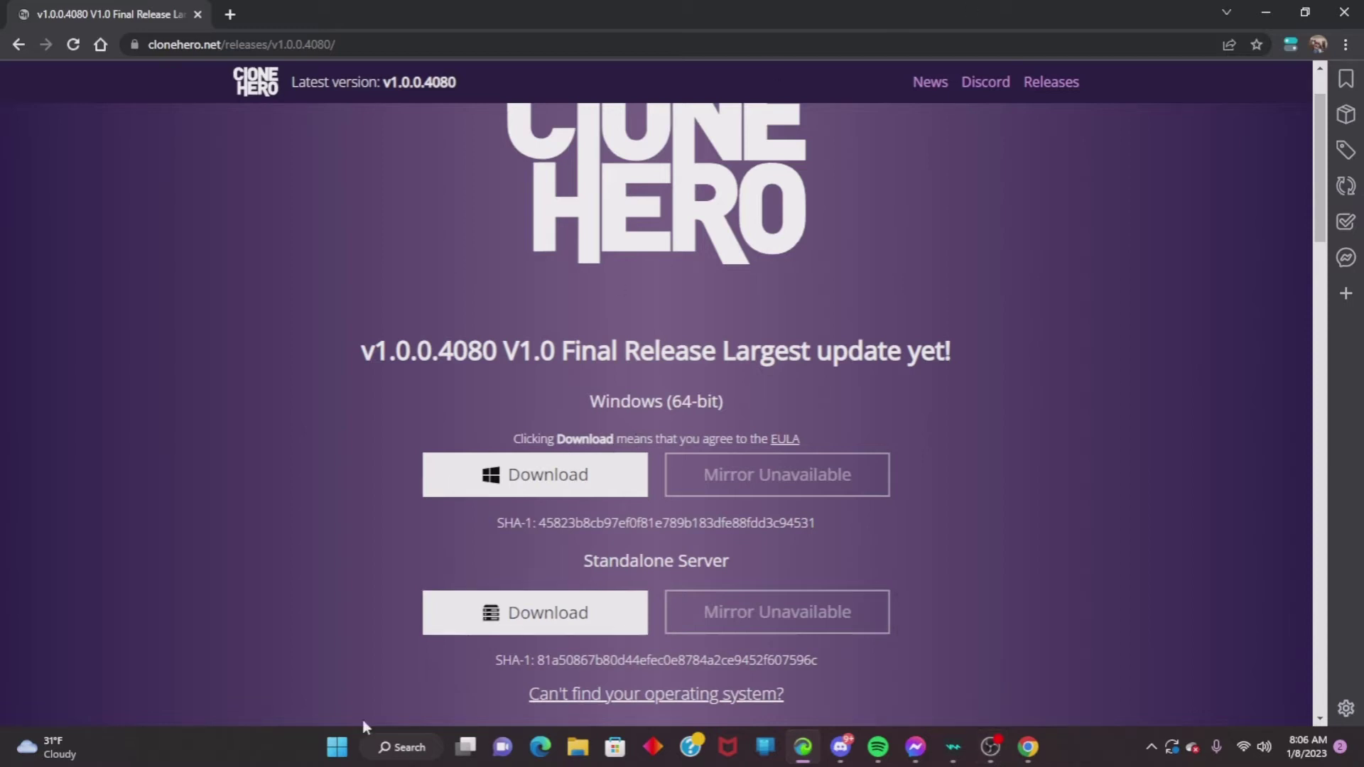
Open the Downloads folder in File Explorer and move its window aside.
left_click(579, 757)
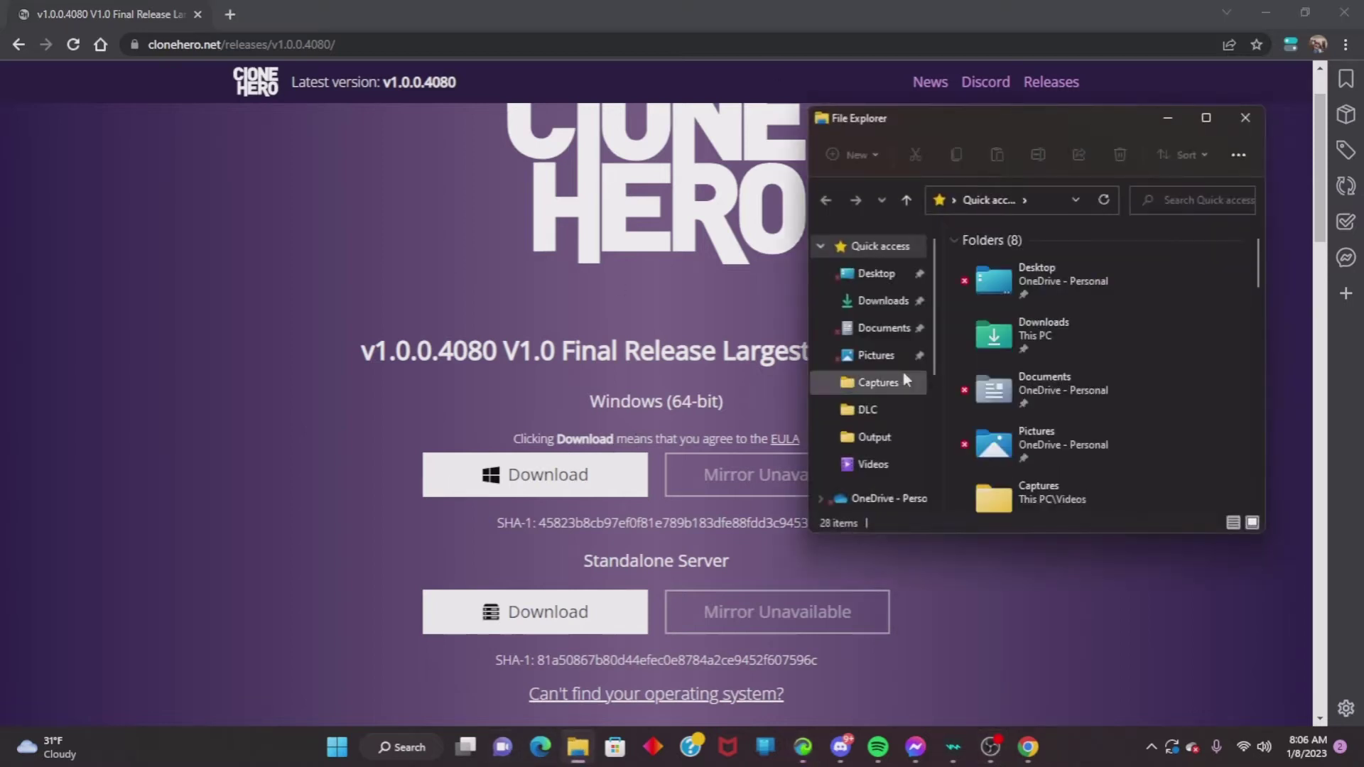
left_click(883, 301)
left_click_drag(1017, 121, 593, 84)
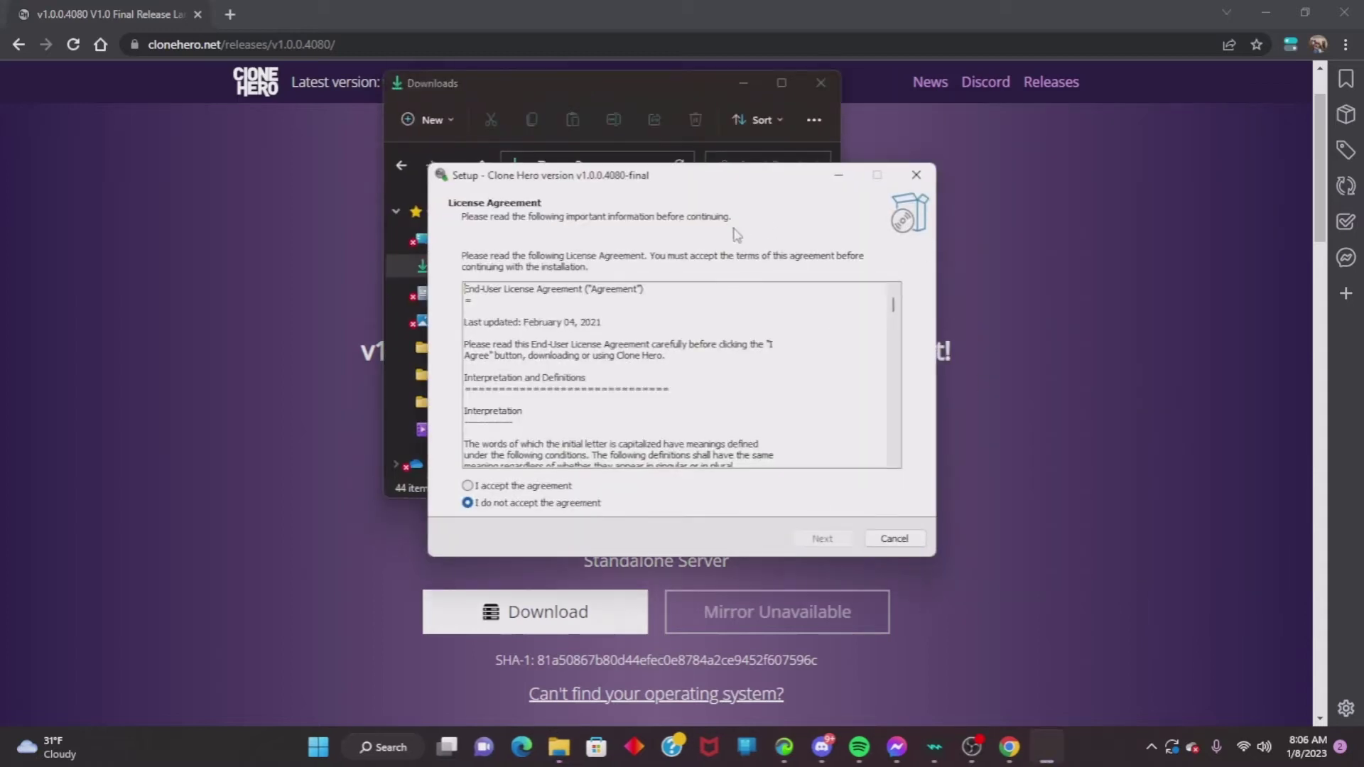
Accept the license and continue with Typical Installation and no desktop shortcut.
scroll(776, 450, "down", 3)
scroll(836, 413, "up", 3)
scroll(831, 402, "down", 20)
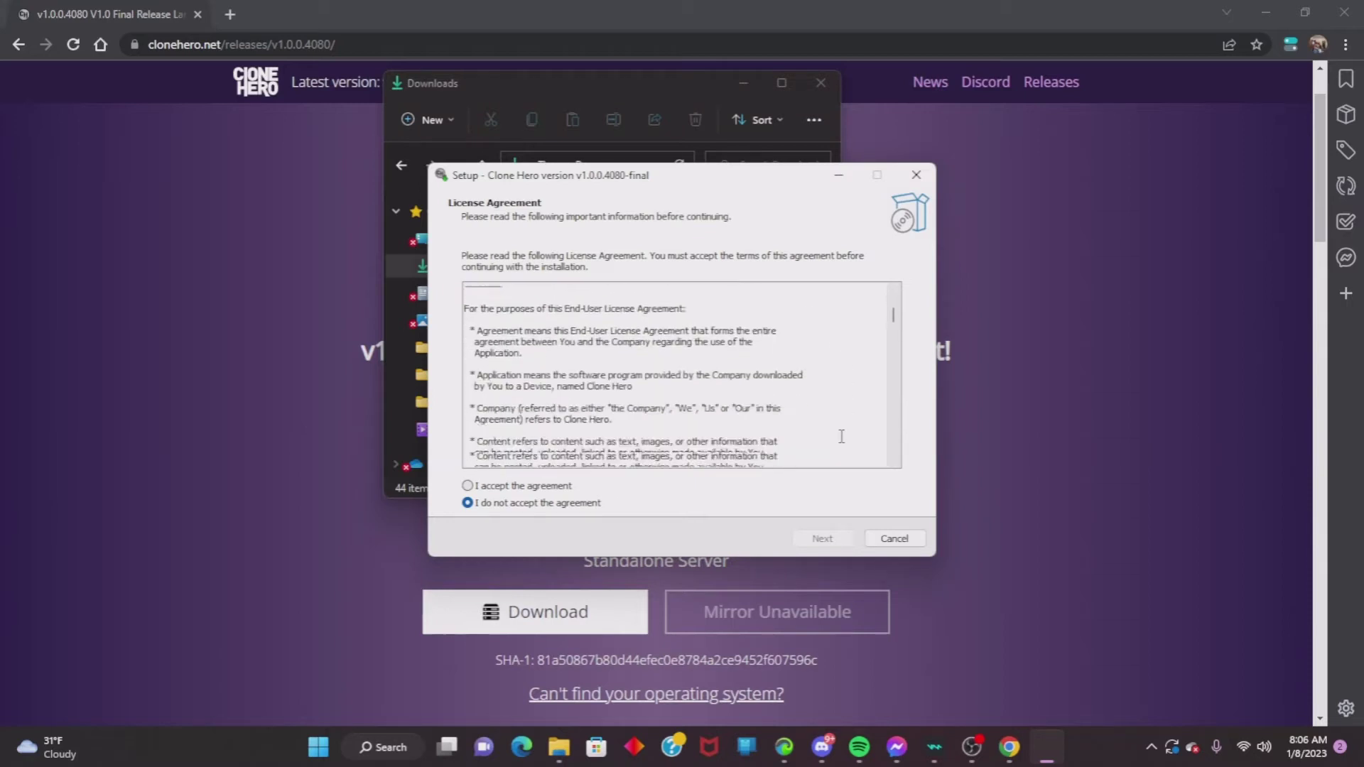
scroll(835, 441, "down", 20)
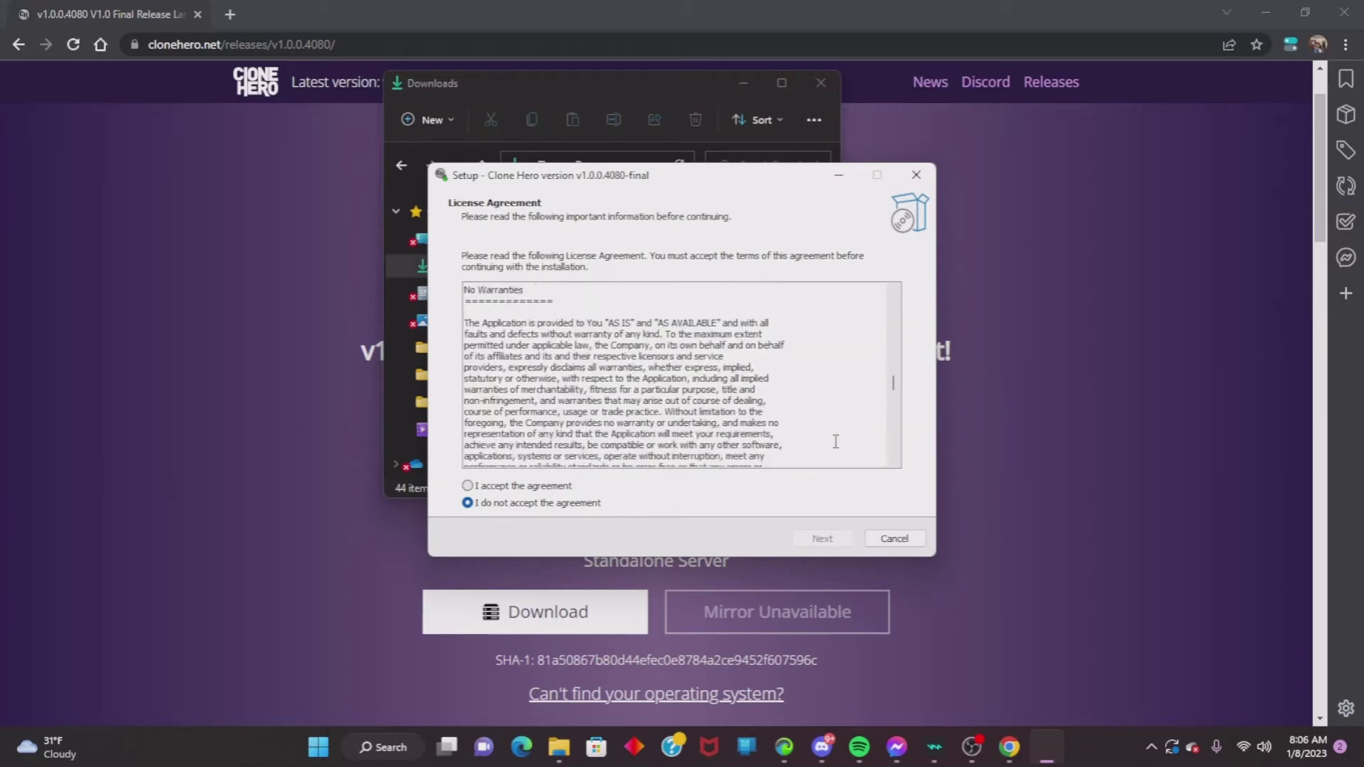
scroll(836, 442, "down", 5)
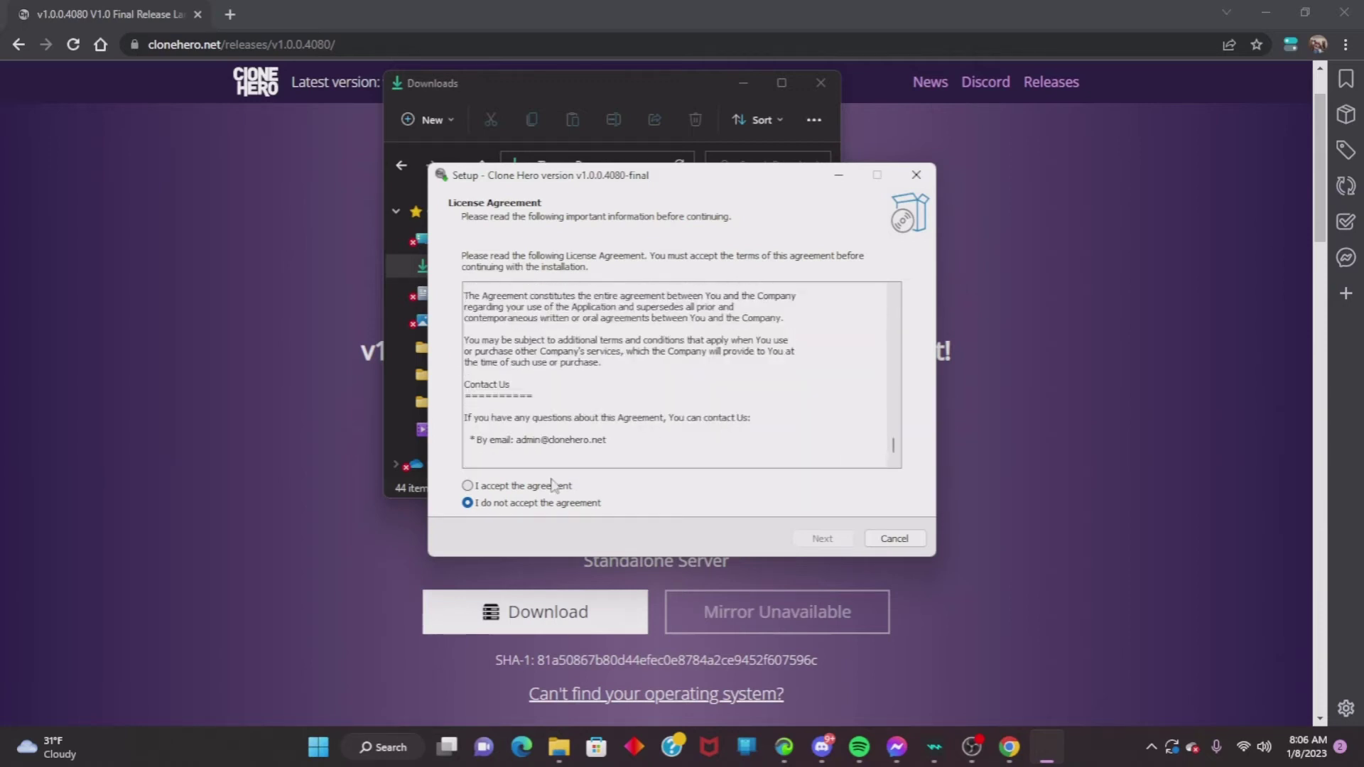
left_click(469, 488)
left_click(467, 503)
left_click(554, 488)
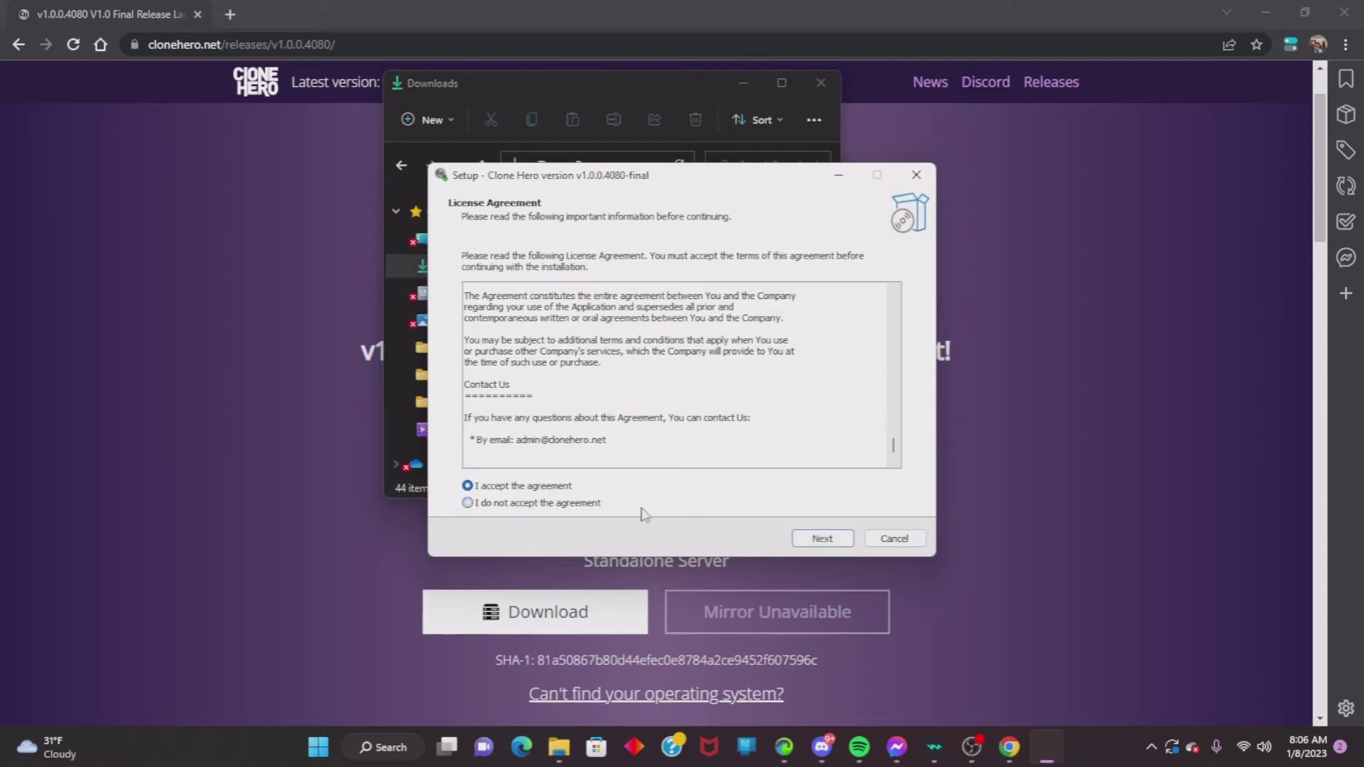
left_click(823, 540)
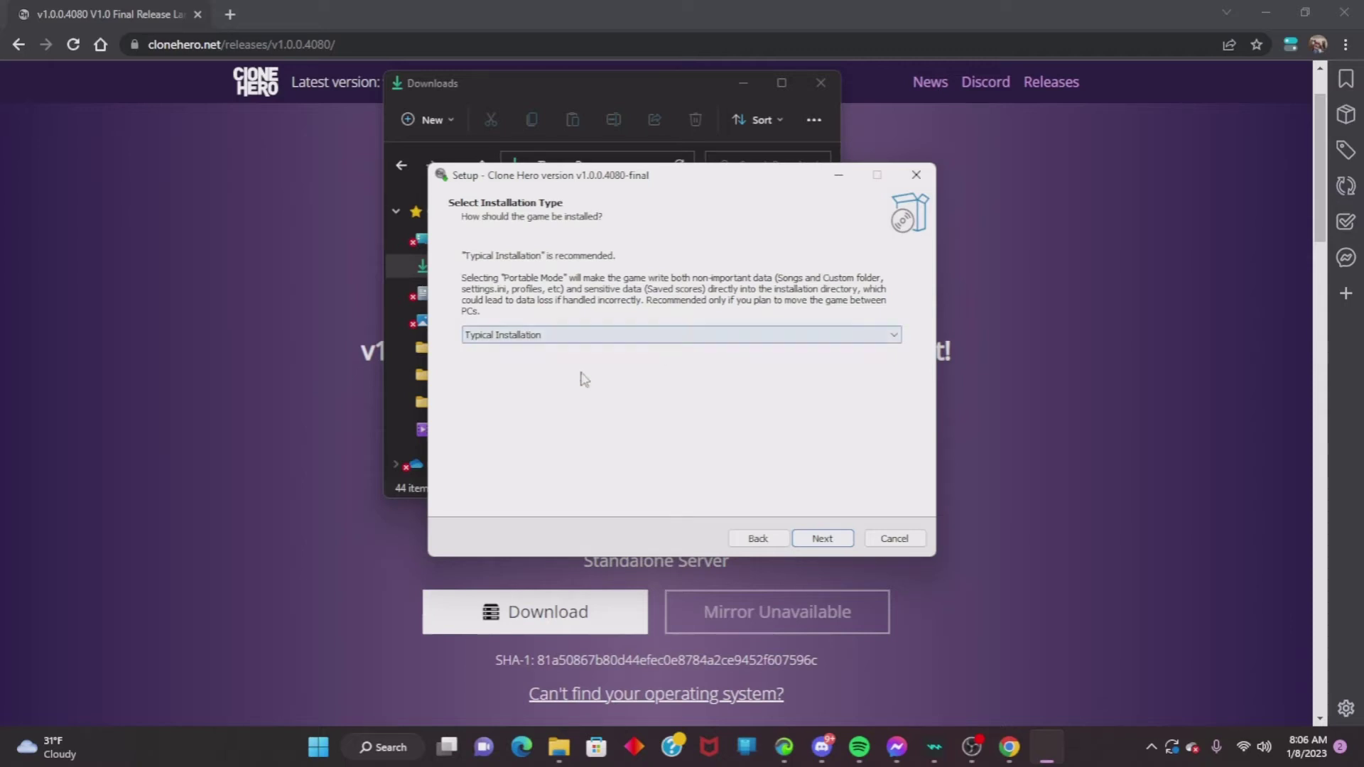
left_click(823, 539)
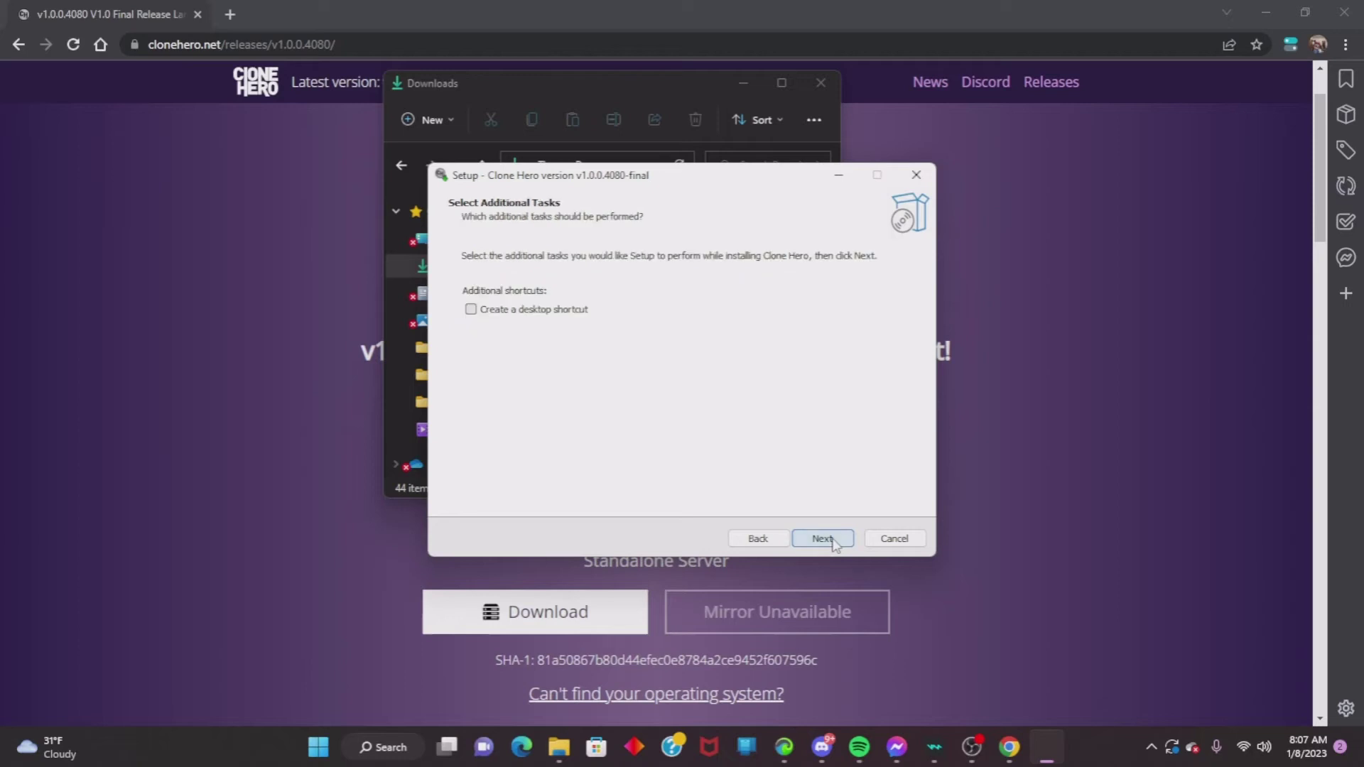
left_click(822, 539)
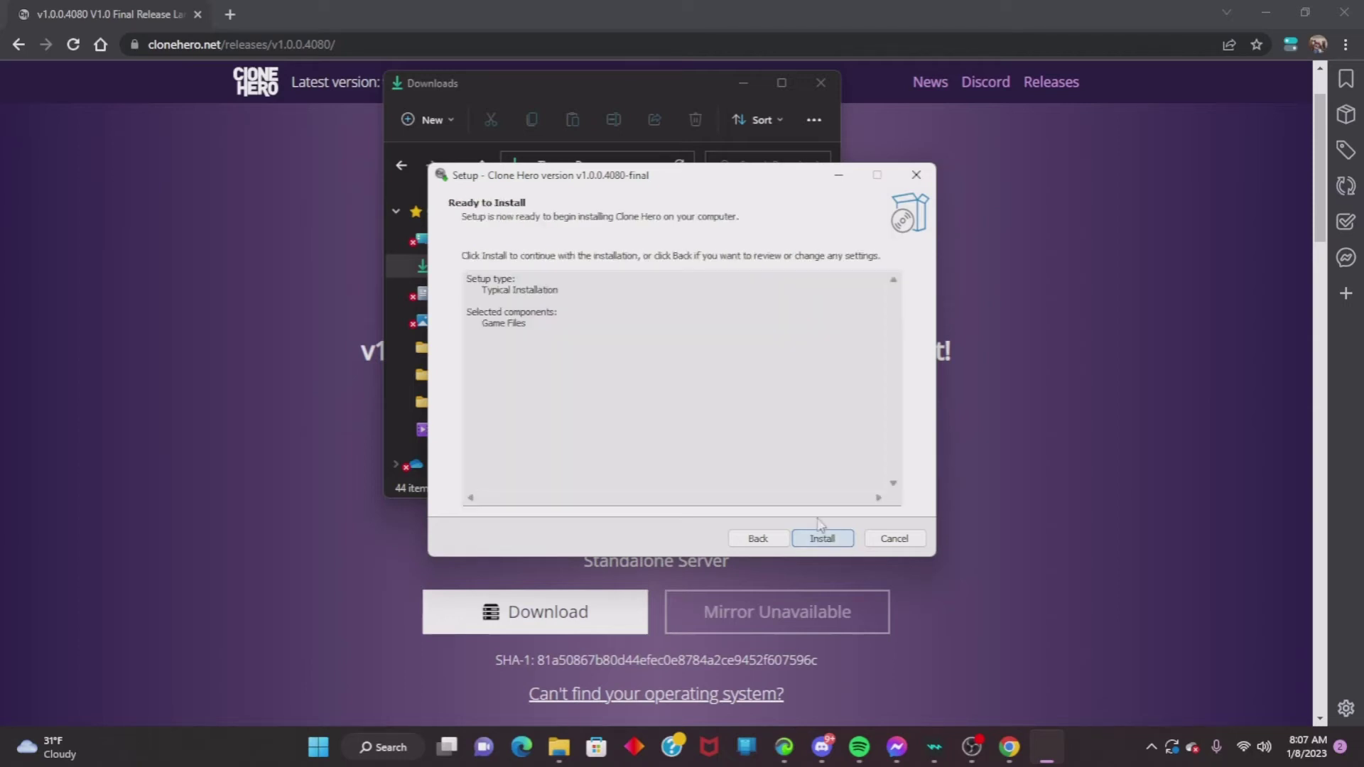
Install Clone Hero and finish setup with the game and PDF manual set to launch.
left_click(810, 540)
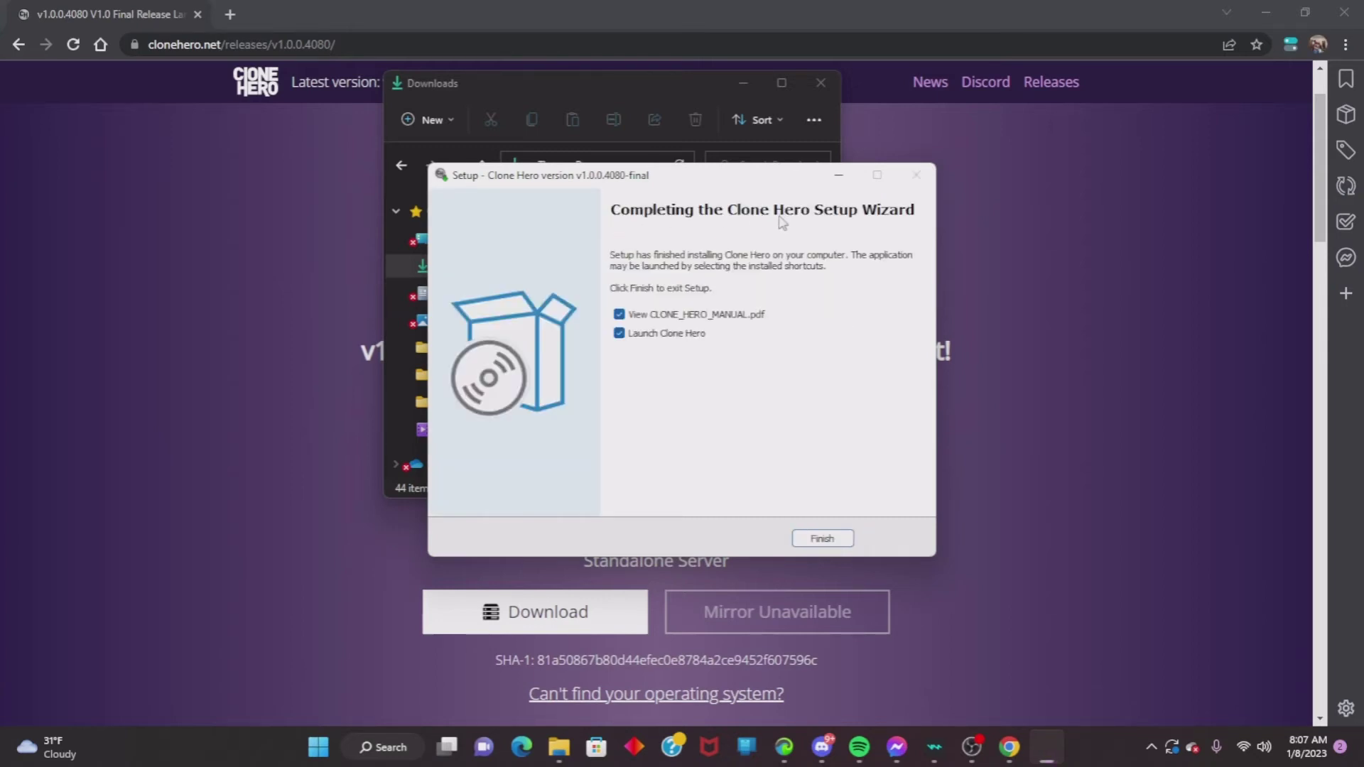
left_click(822, 538)
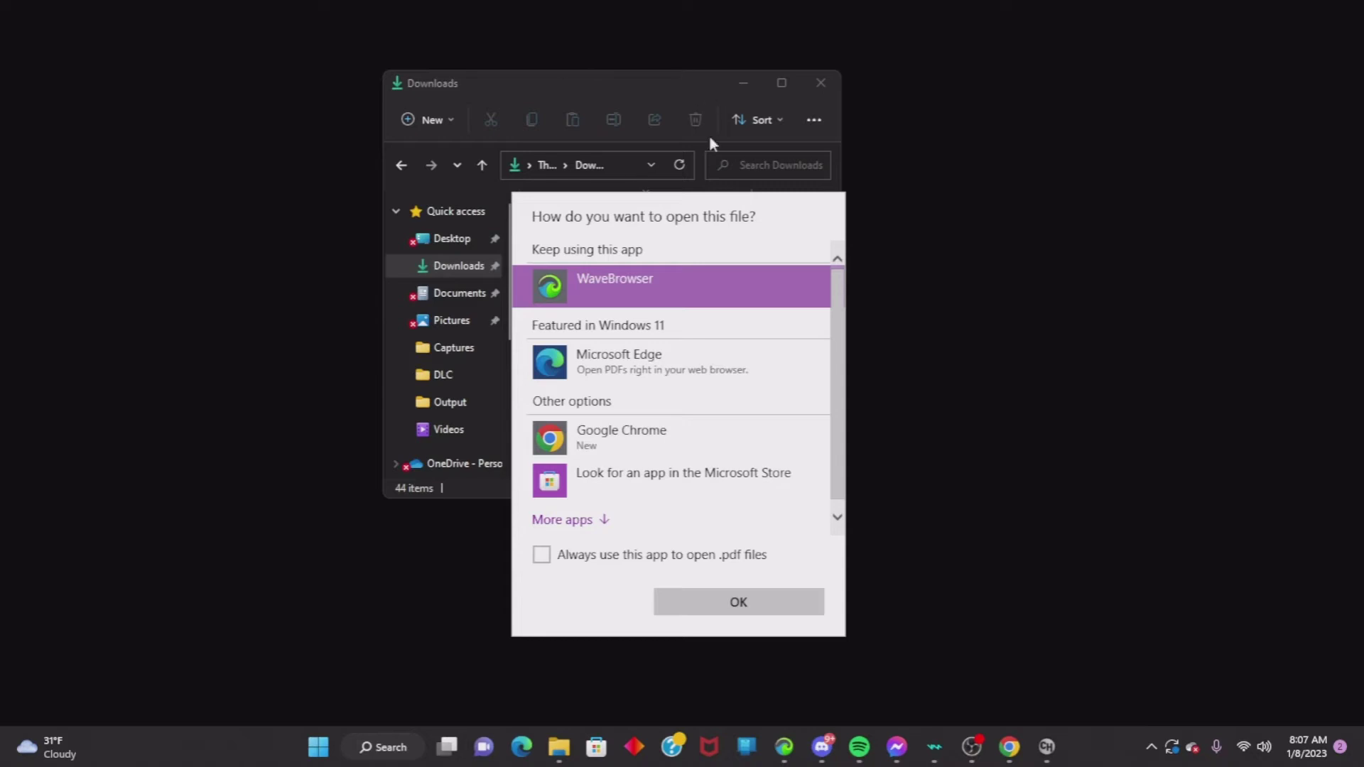
Dismiss the PDF open-with prompt, minimize Downloads, and bring up the Start menu.
left_click(733, 77)
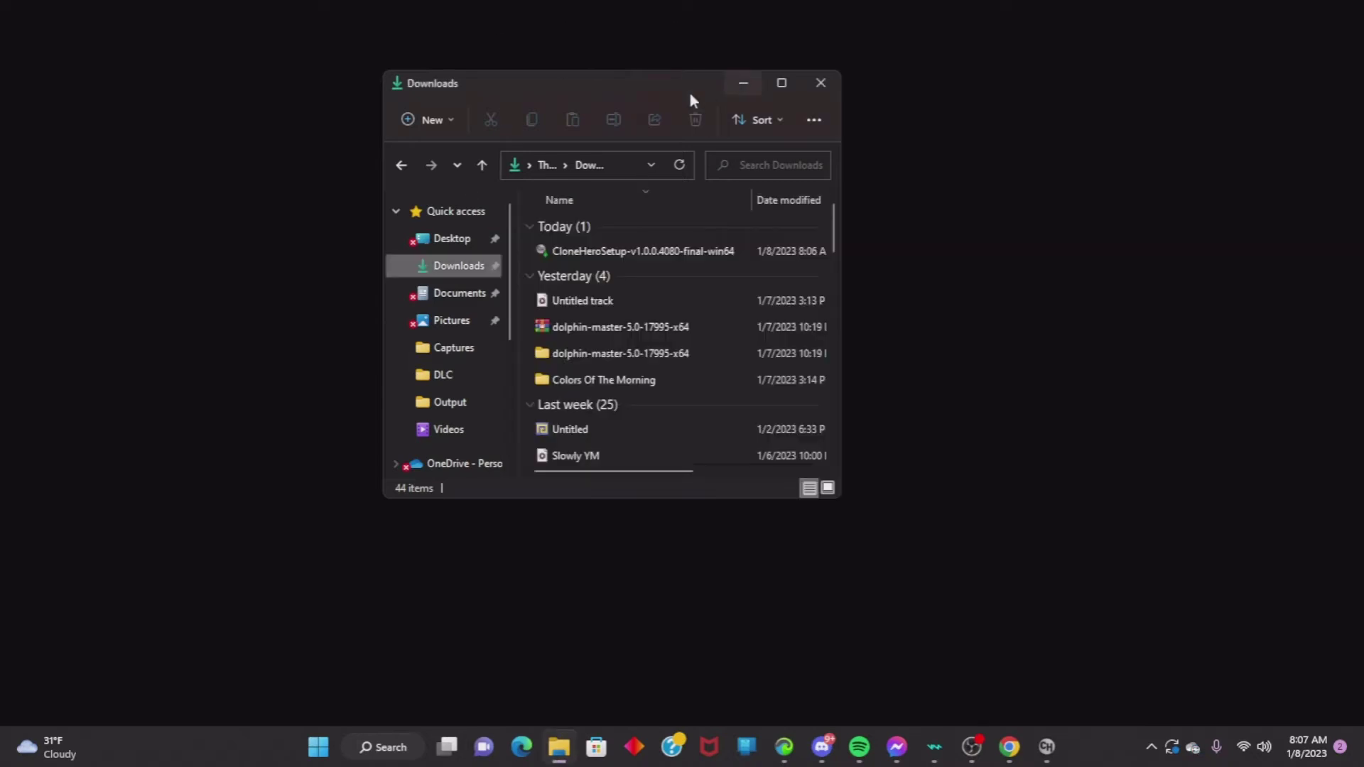
left_click(744, 84)
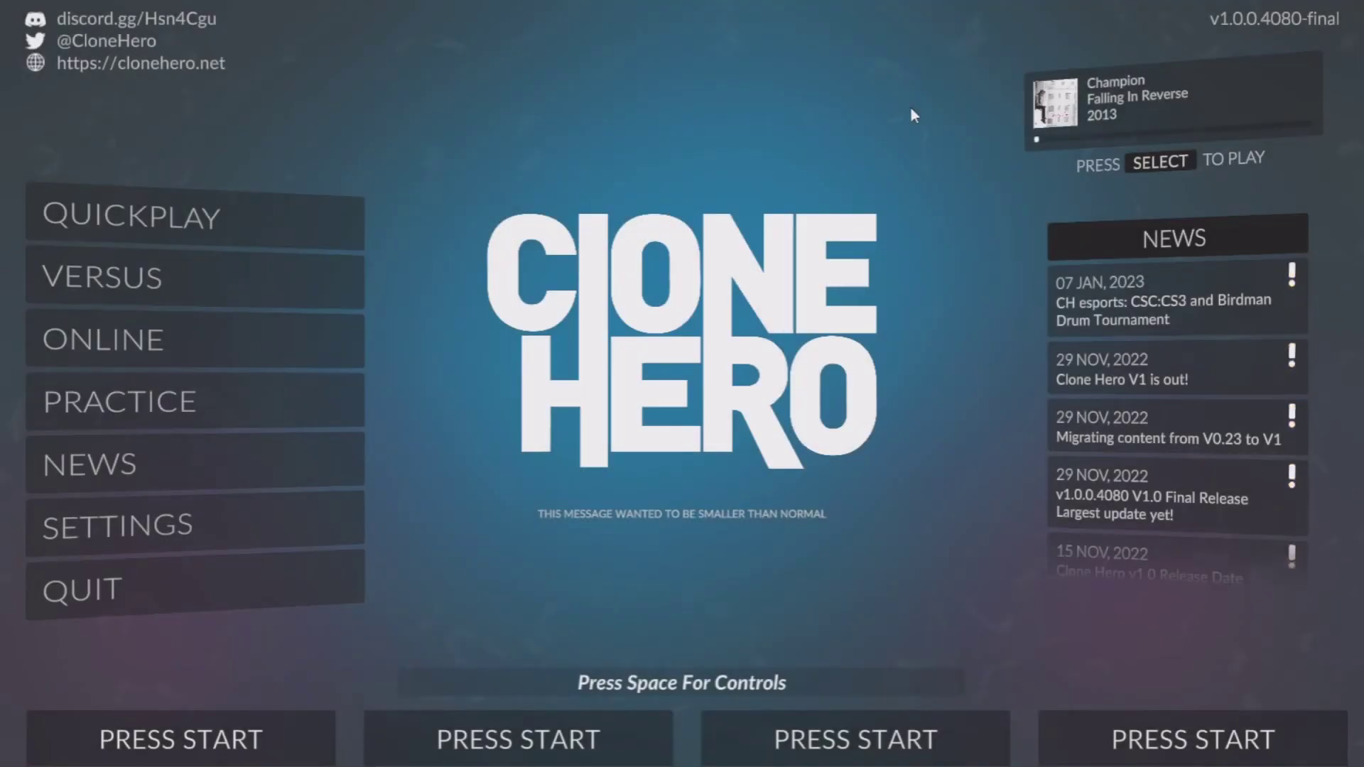
key("super")
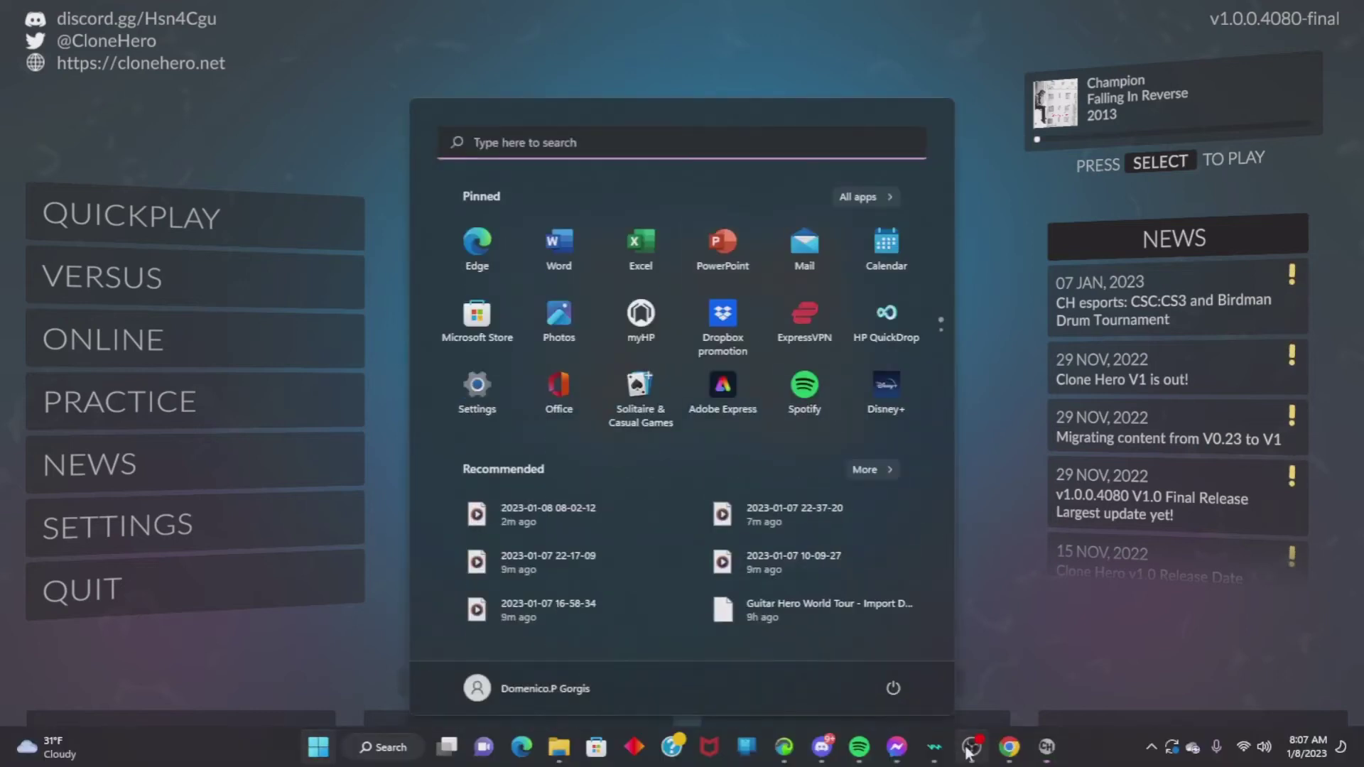
Bring the still-recording OBS Studio window in front of Clone Hero.
left_click(971, 746)
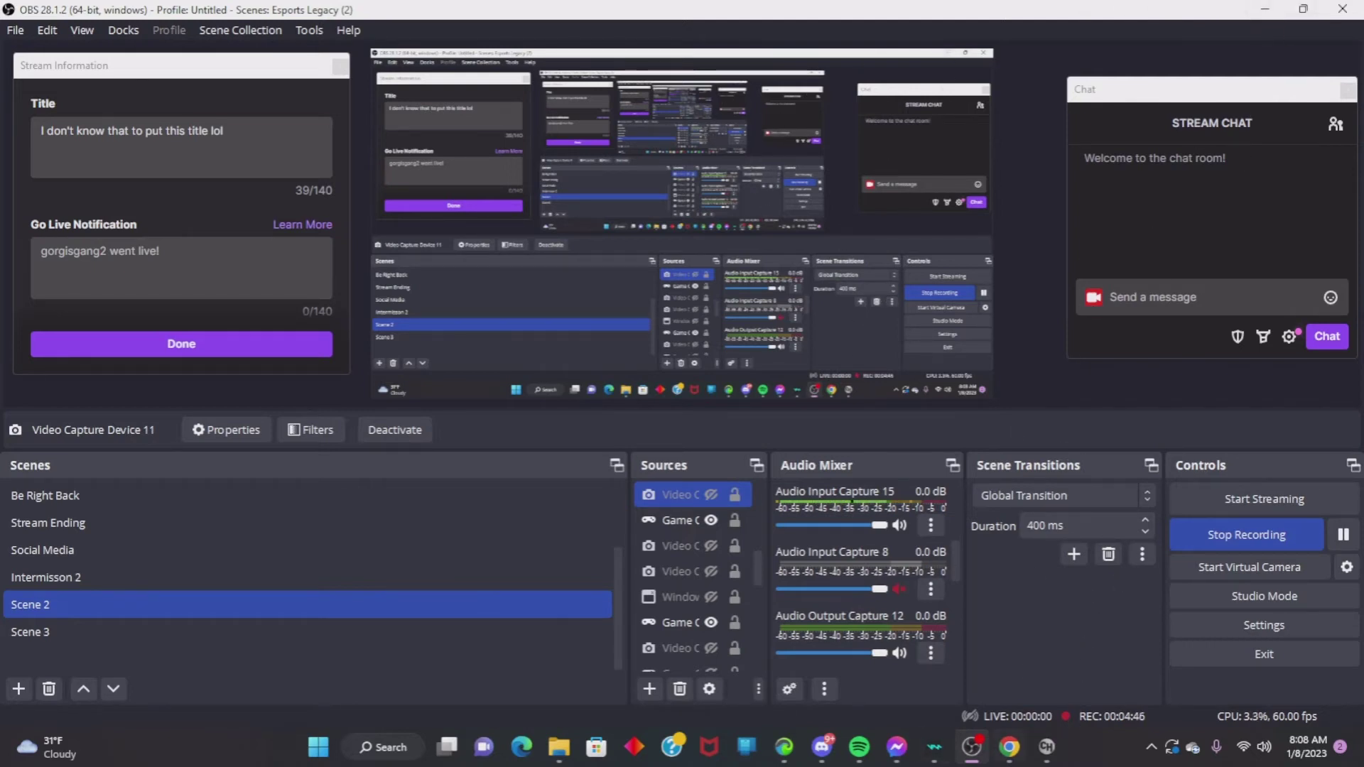
mouse_move(1009, 754)
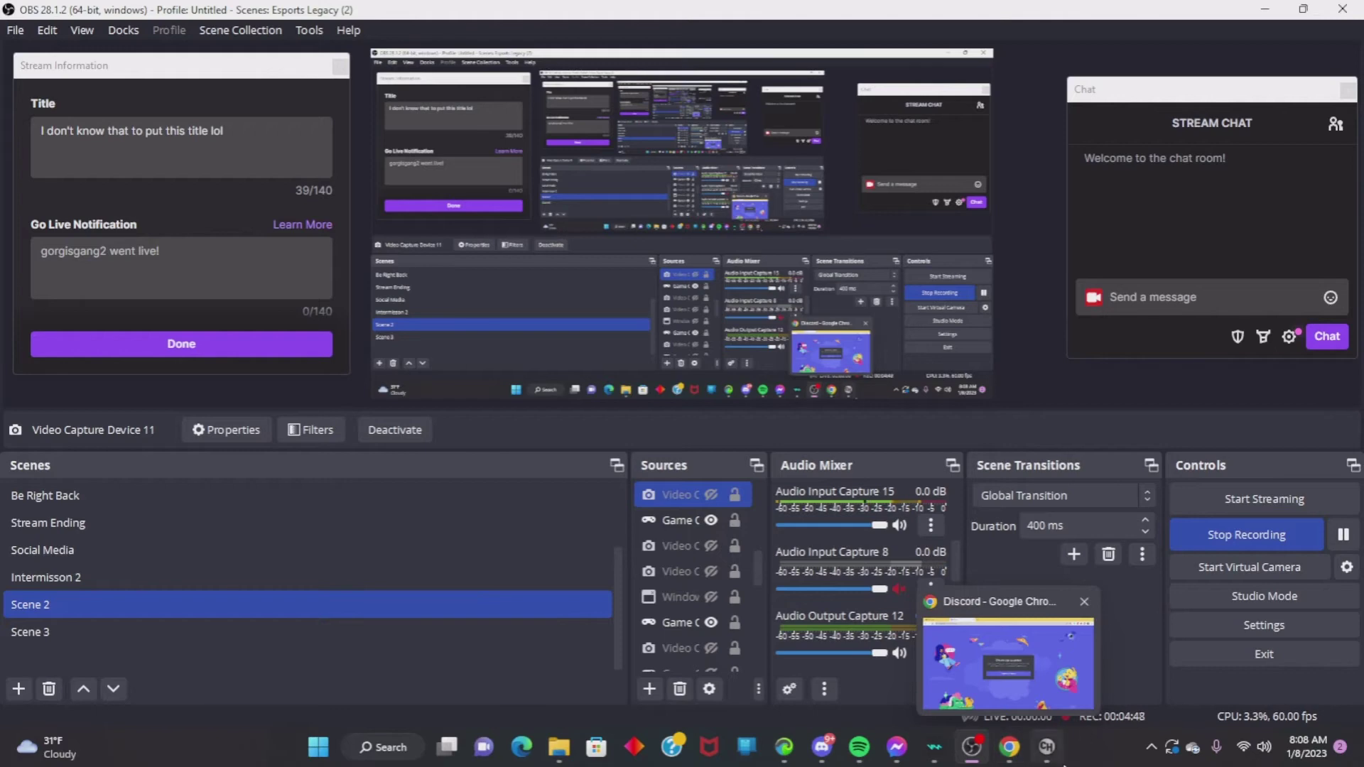
Open a new Chrome tab and go to ebay.com.
left_click(1000, 760)
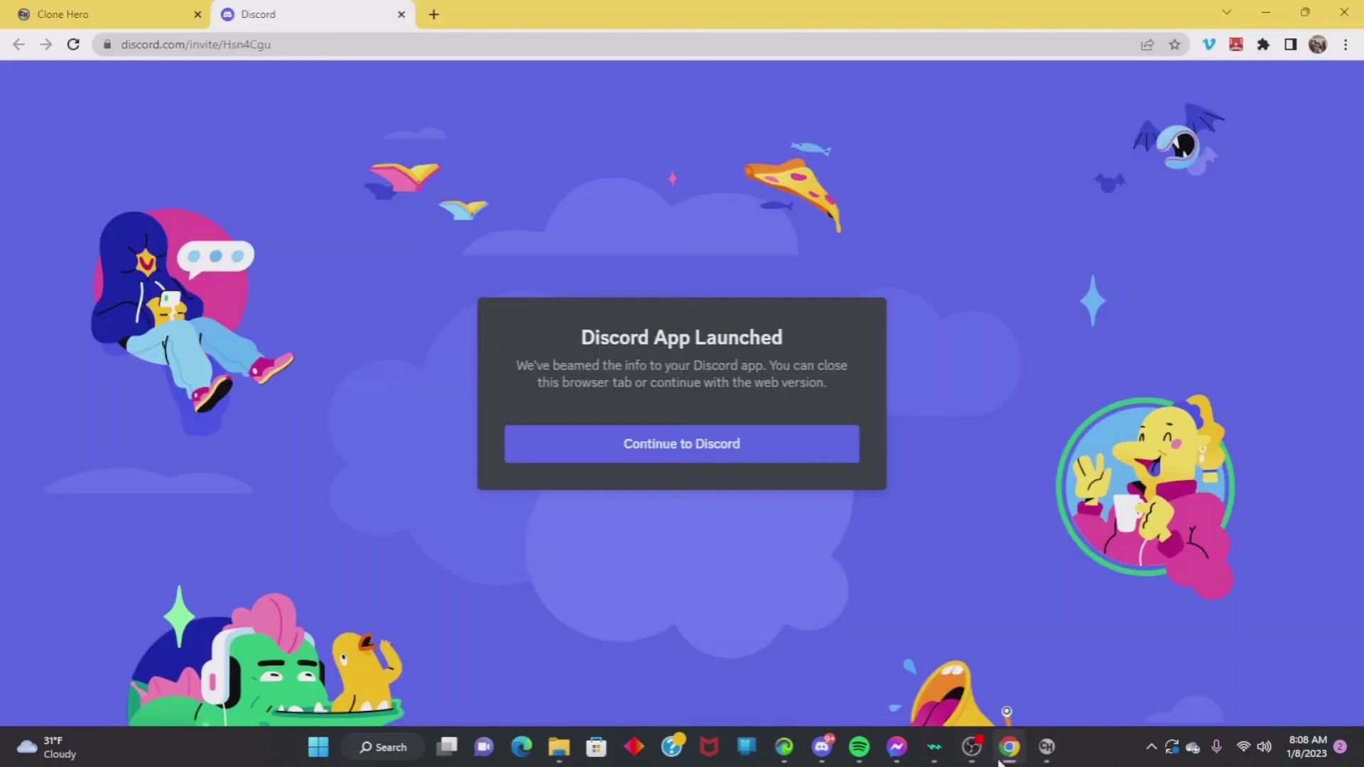
left_click(433, 15)
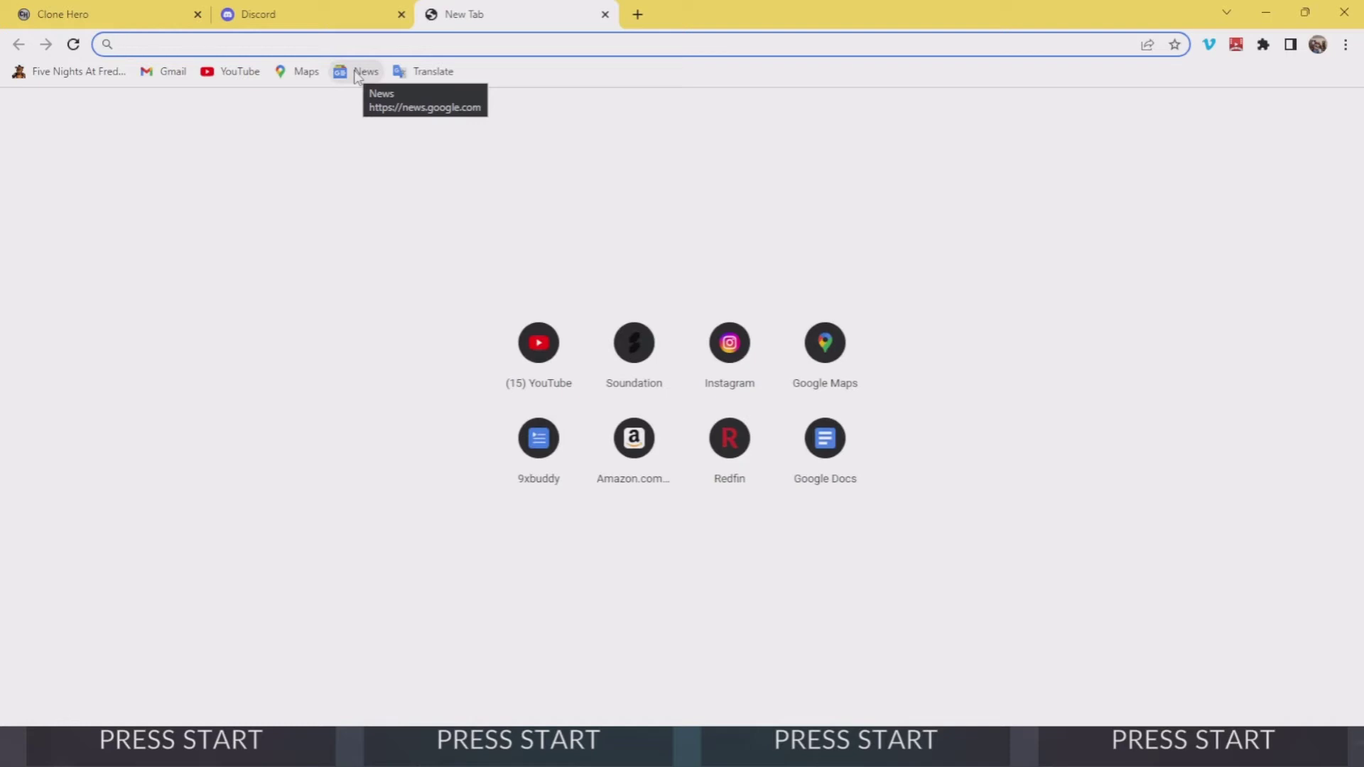
type("ebay.com")
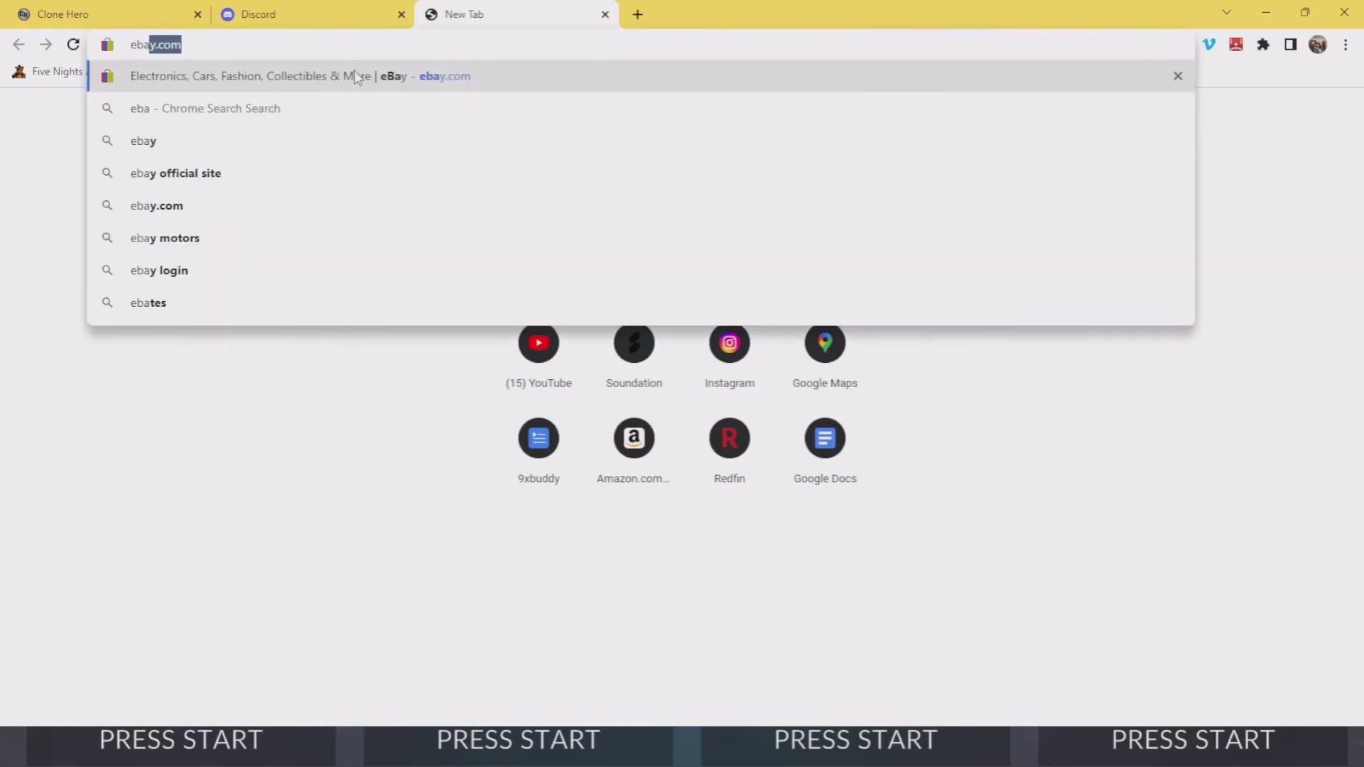
key("Return")
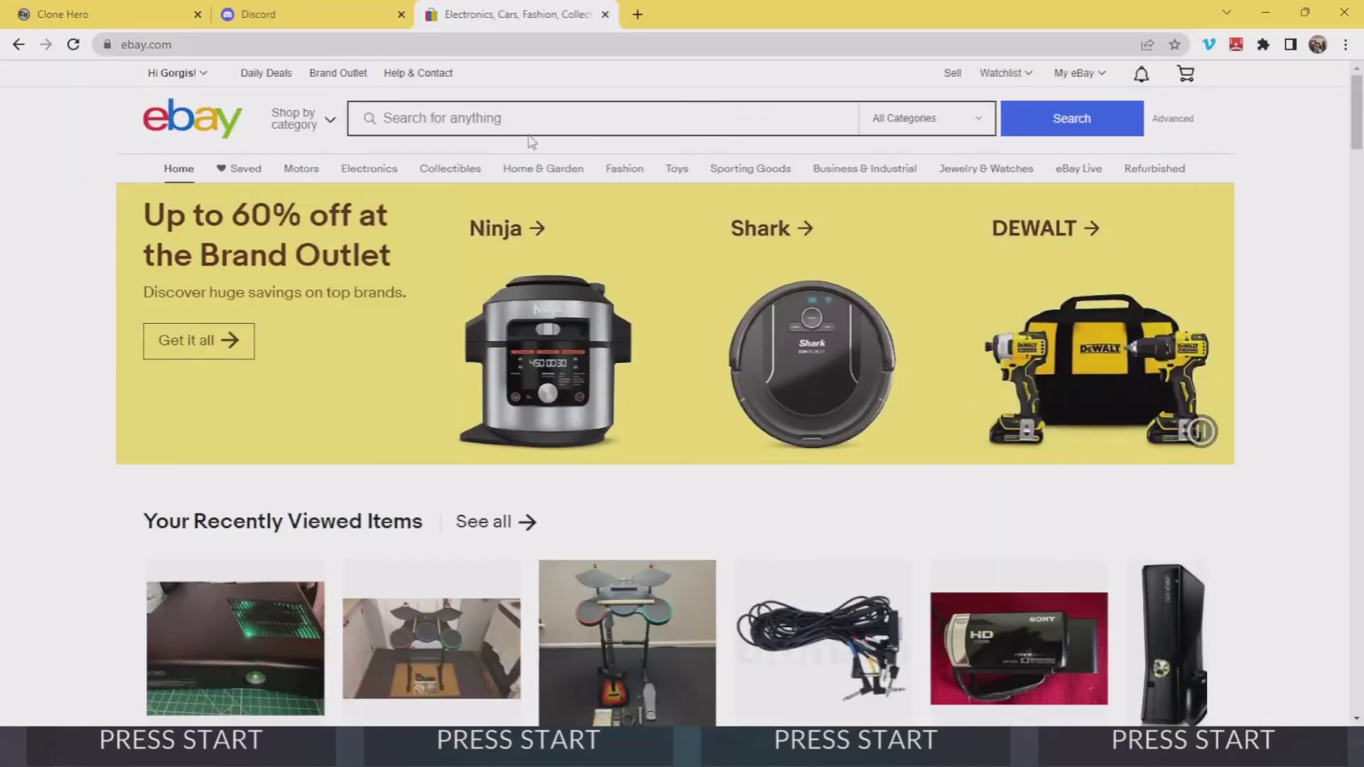
Search eBay for 'guitar hero guitar for ps3'.
left_click(538, 122)
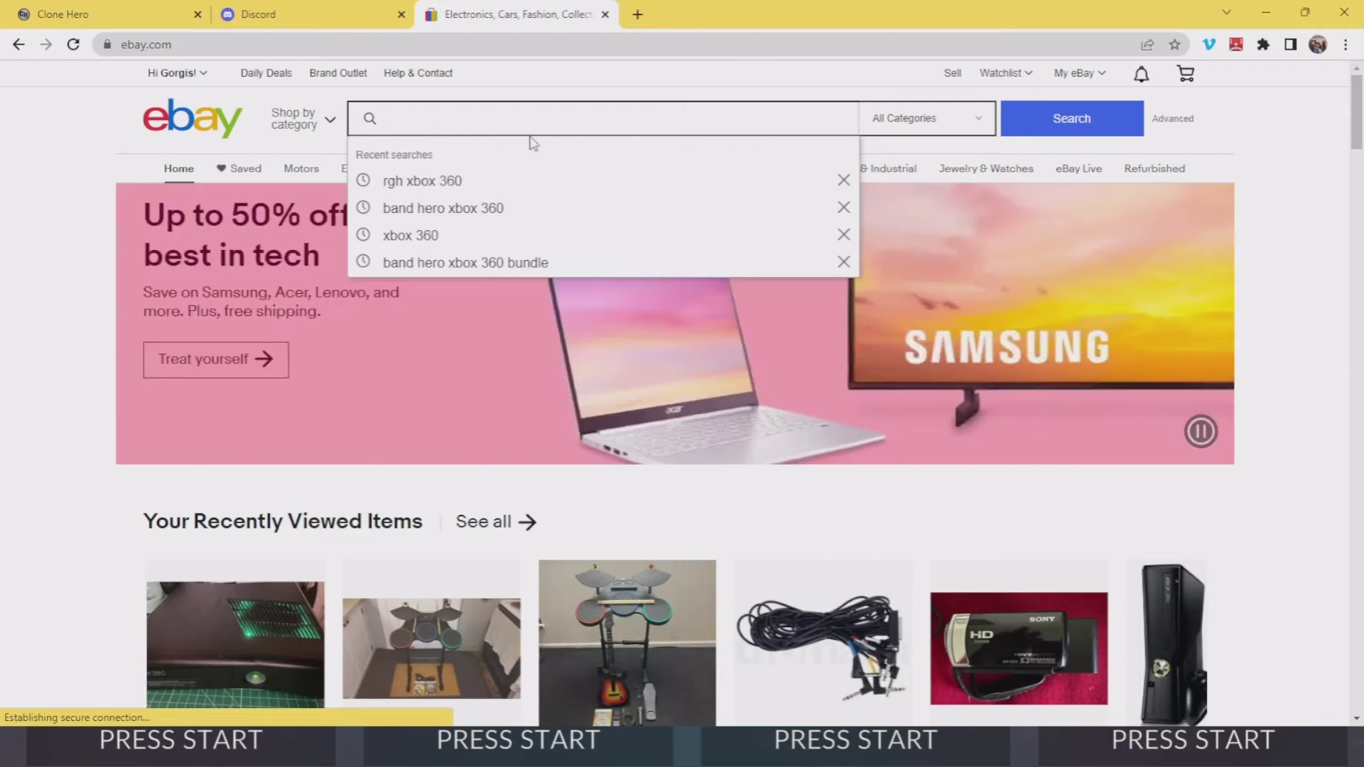
type("uitar hero ")
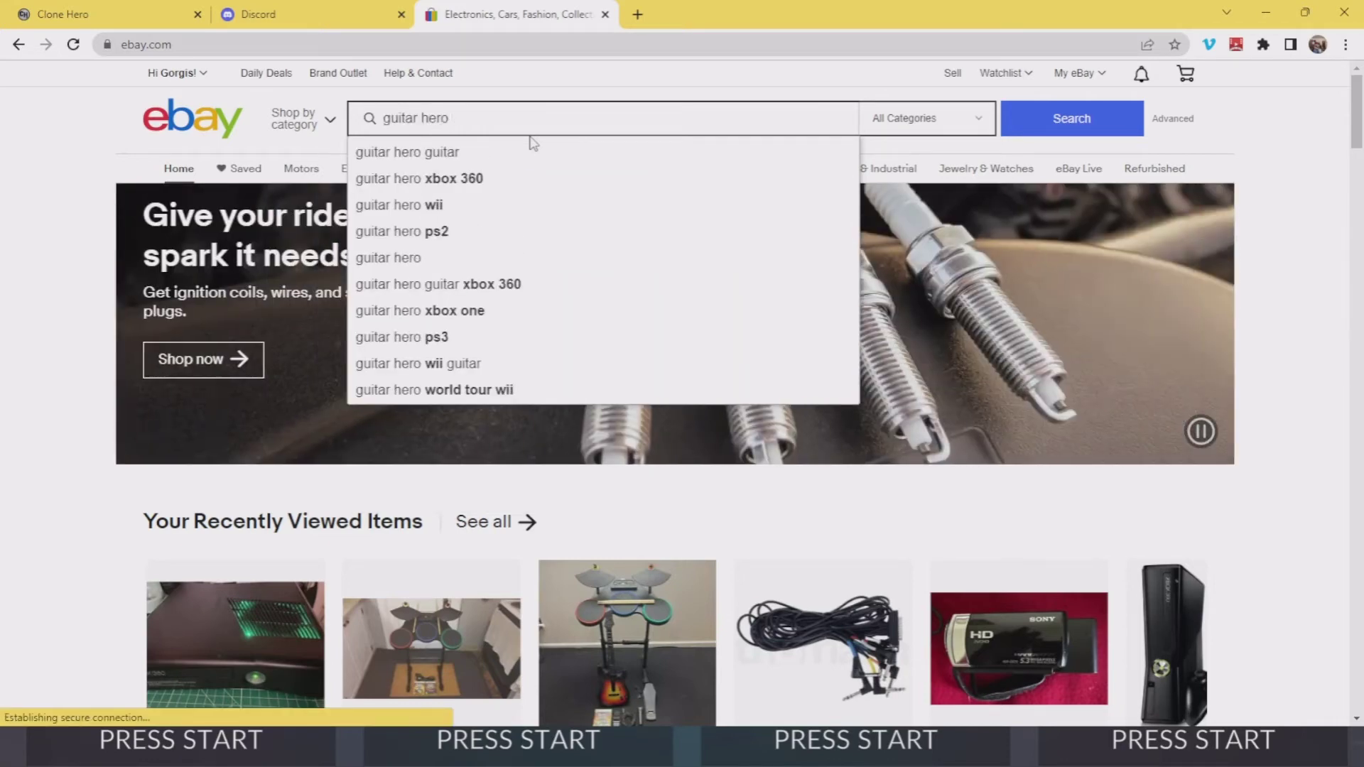
type("guitar t")
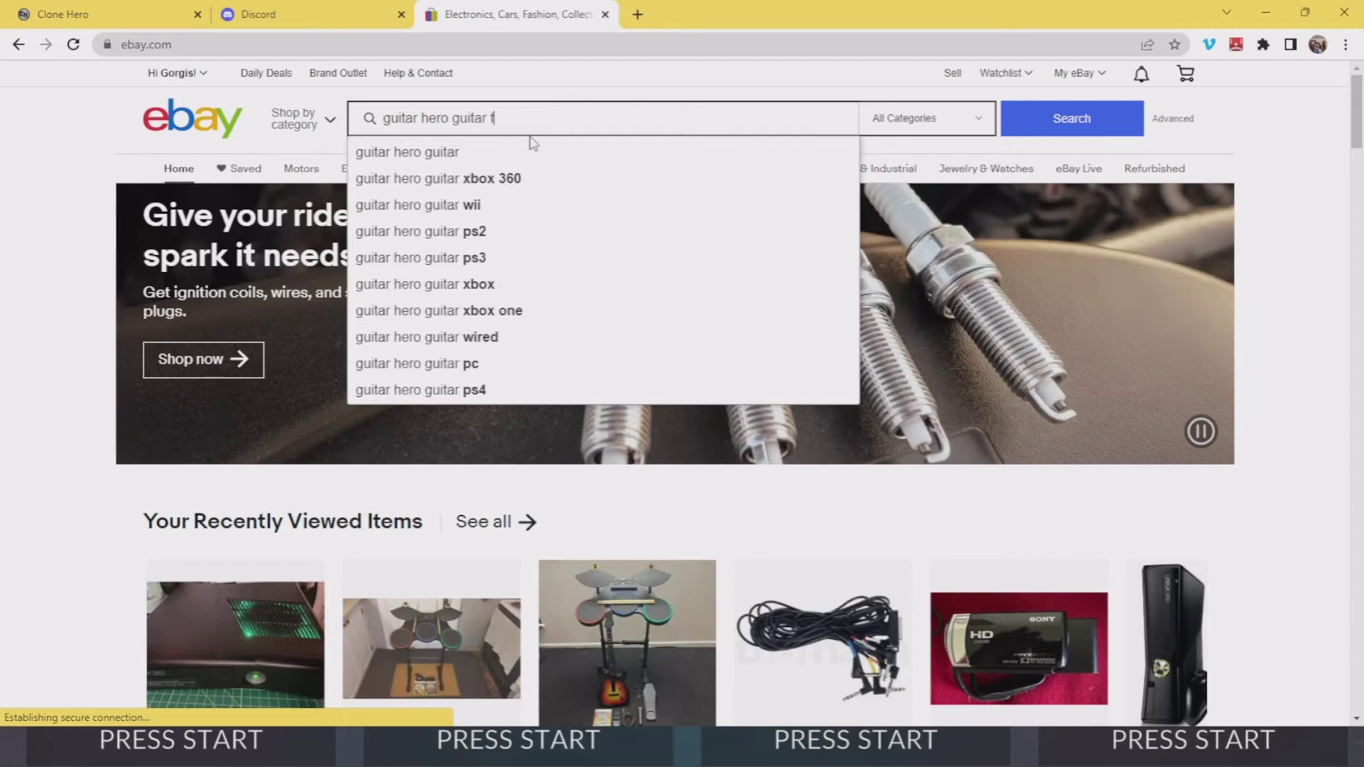
type("or ps3")
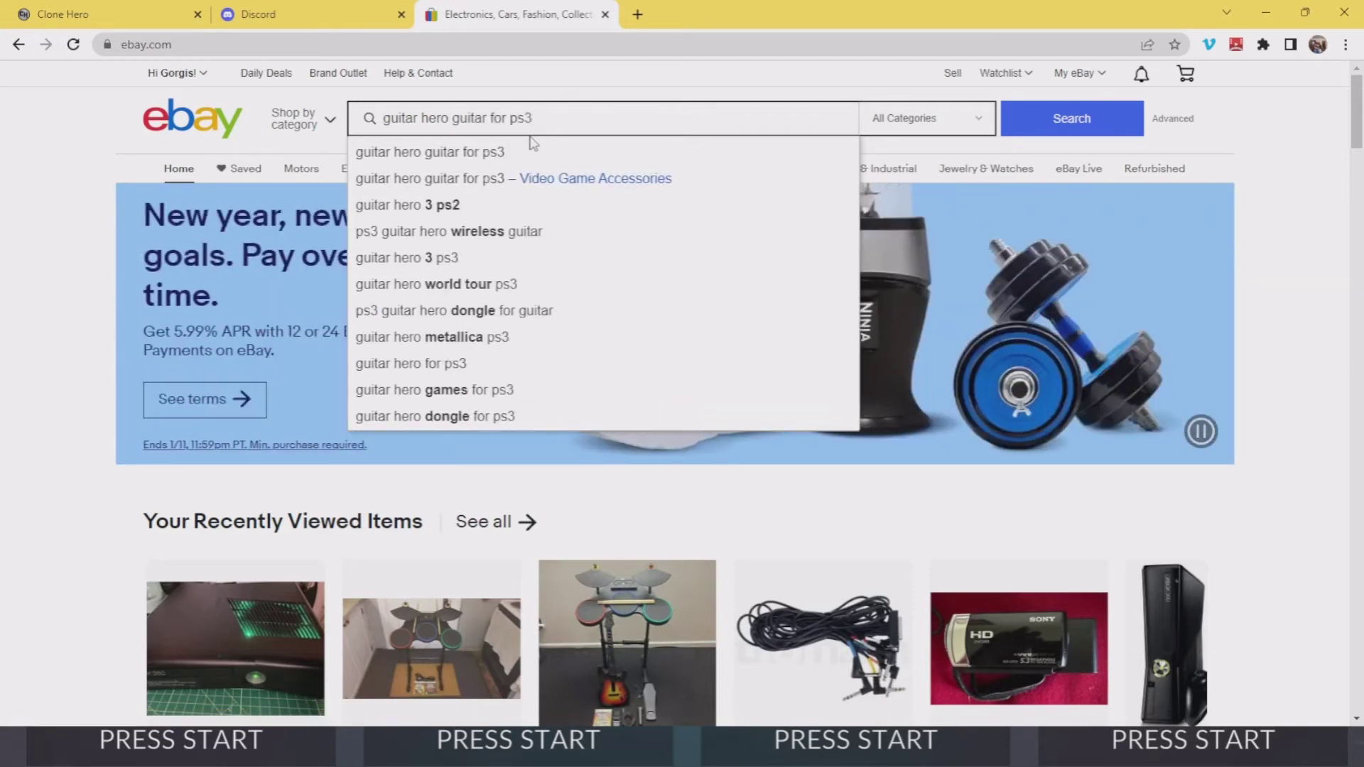
key("Return")
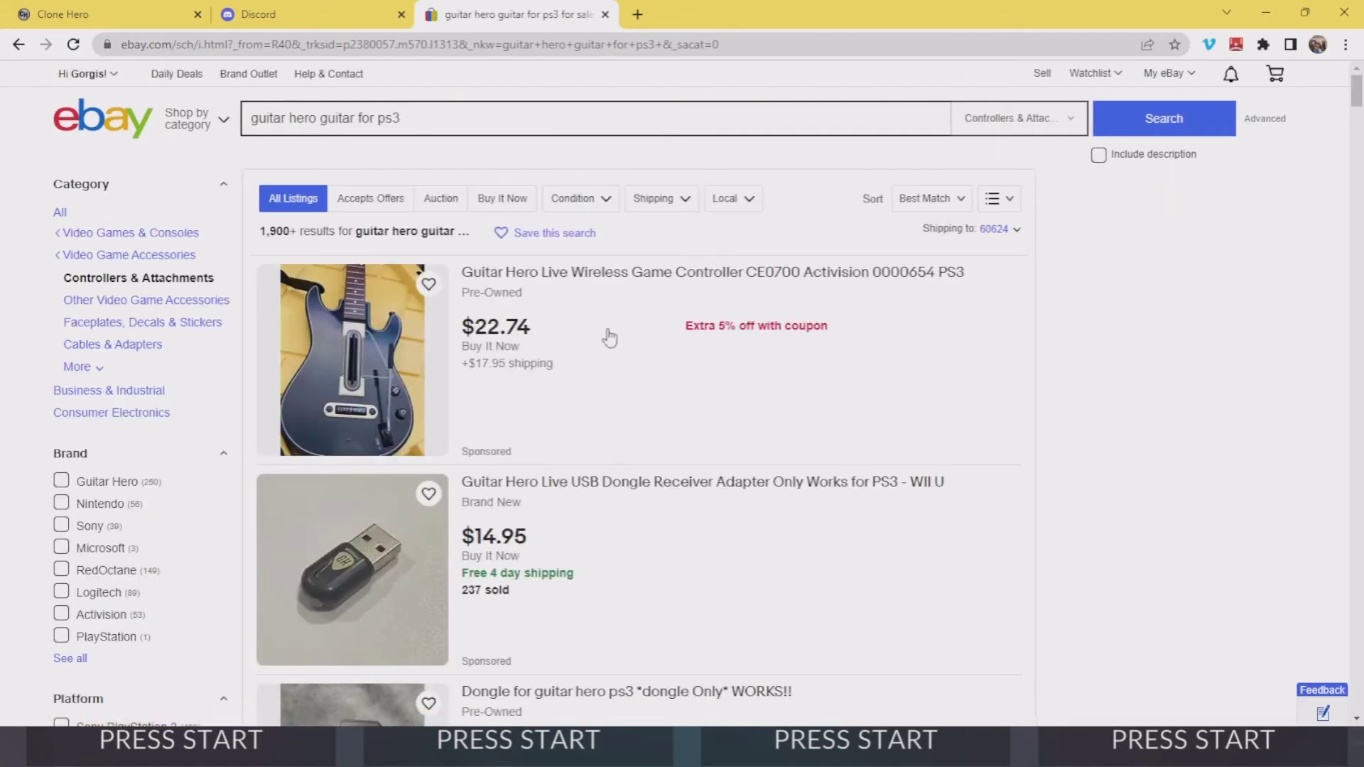
scroll(631, 466, "down", 1)
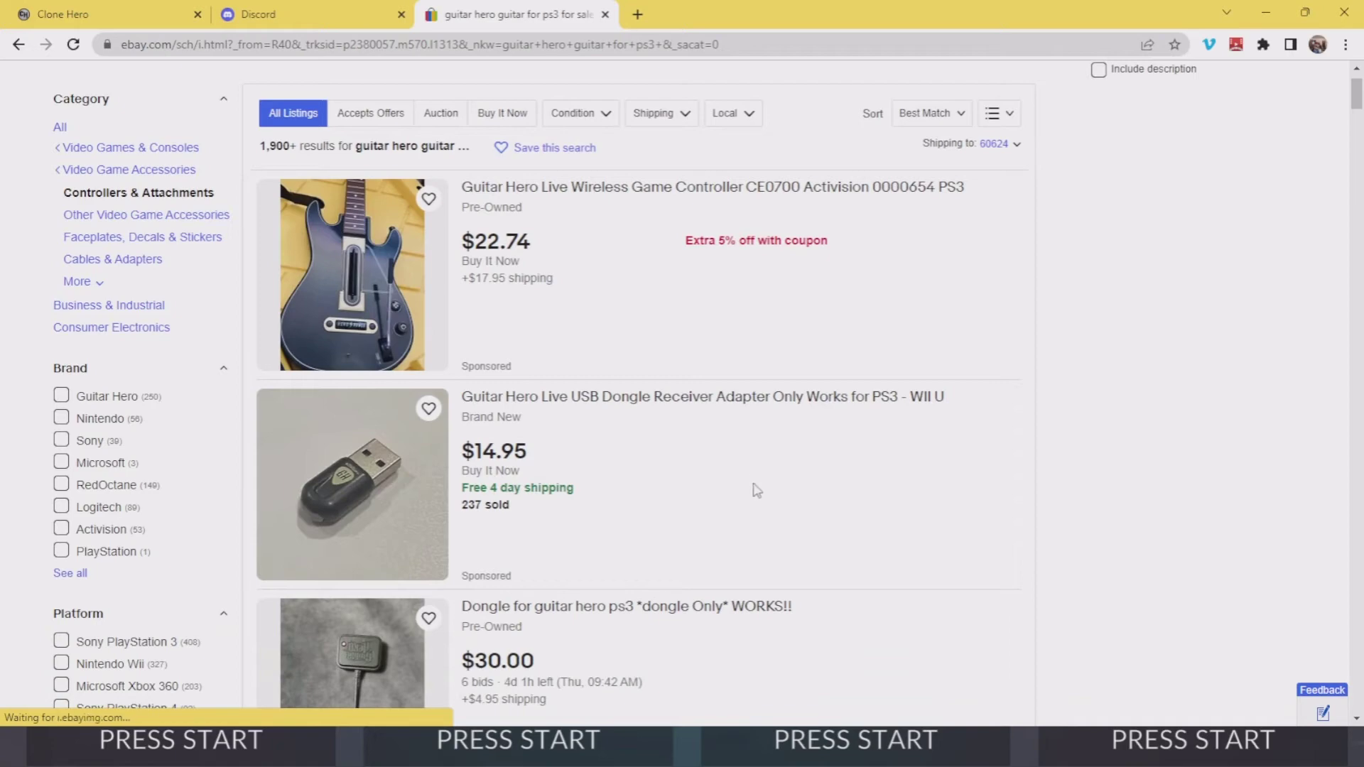
scroll(687, 443, "down", 2)
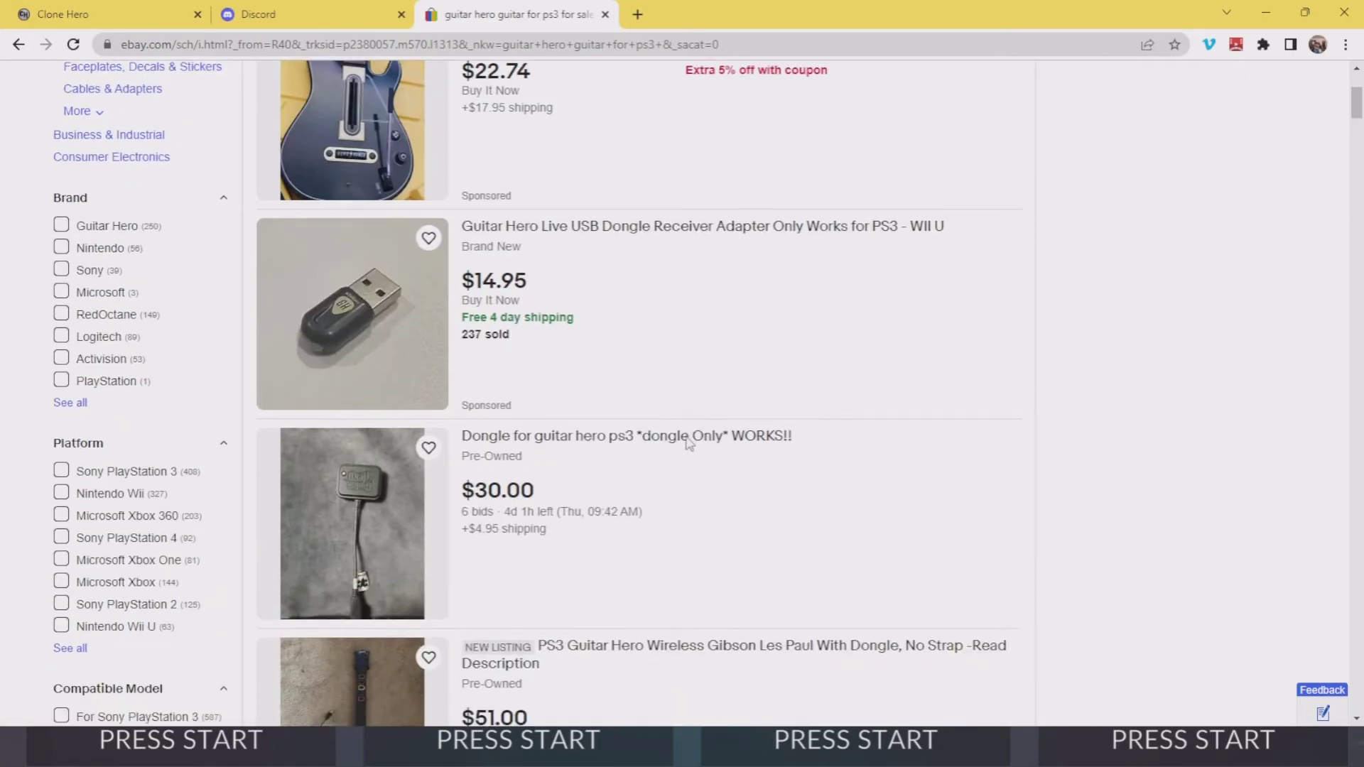
scroll(715, 393, "up", 1)
scroll(715, 393, "down", 5)
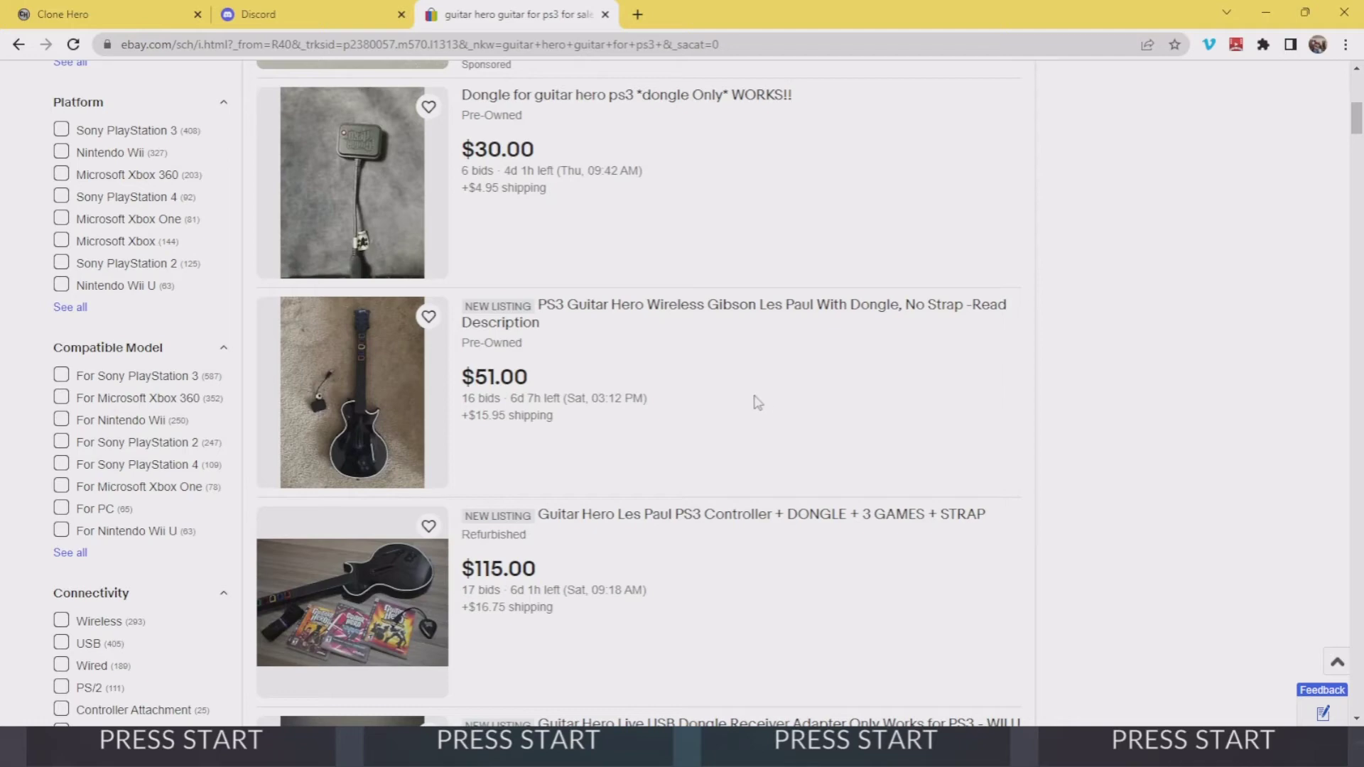
scroll(756, 397, "down", 5)
scroll(696, 432, "up", 13)
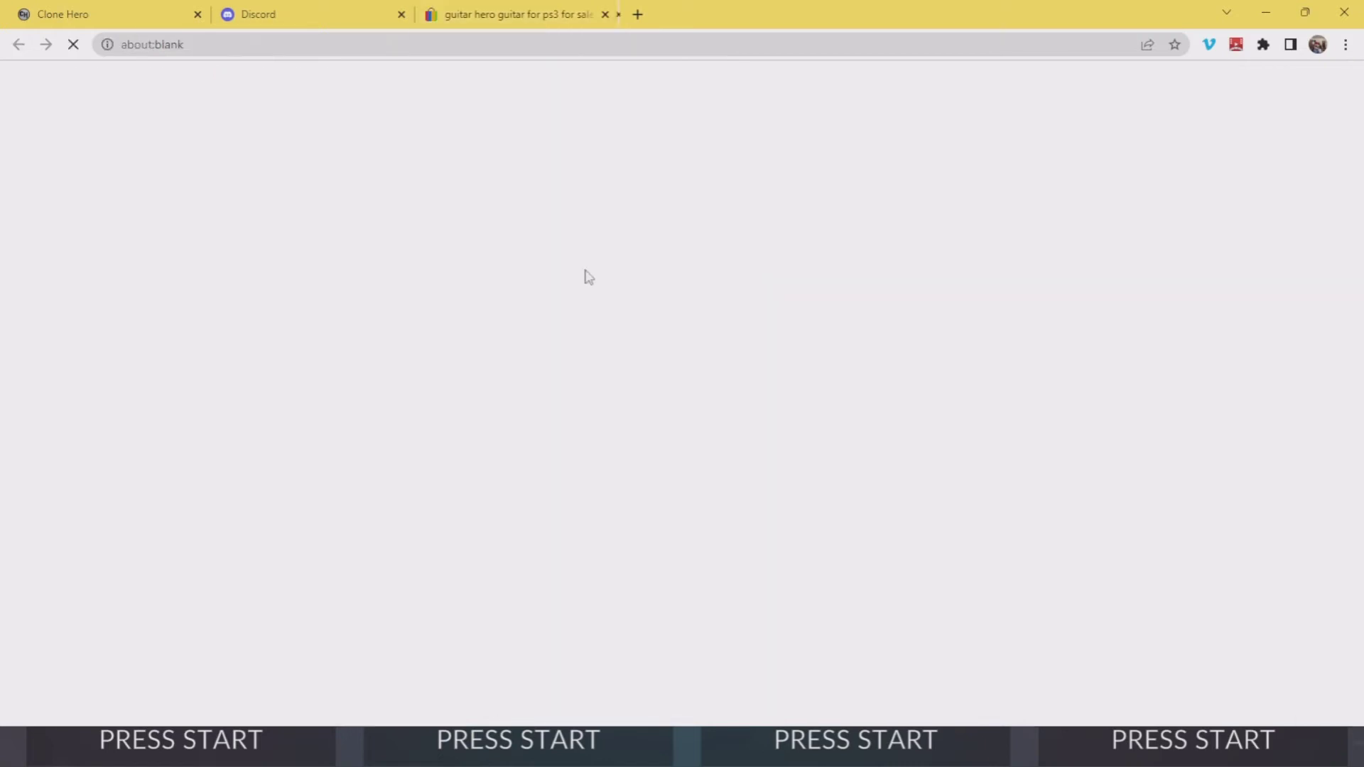
Open the first Guitar Hero Live controller listing and highlight 'DOES NOT have the dongle' in its description.
left_click(587, 274)
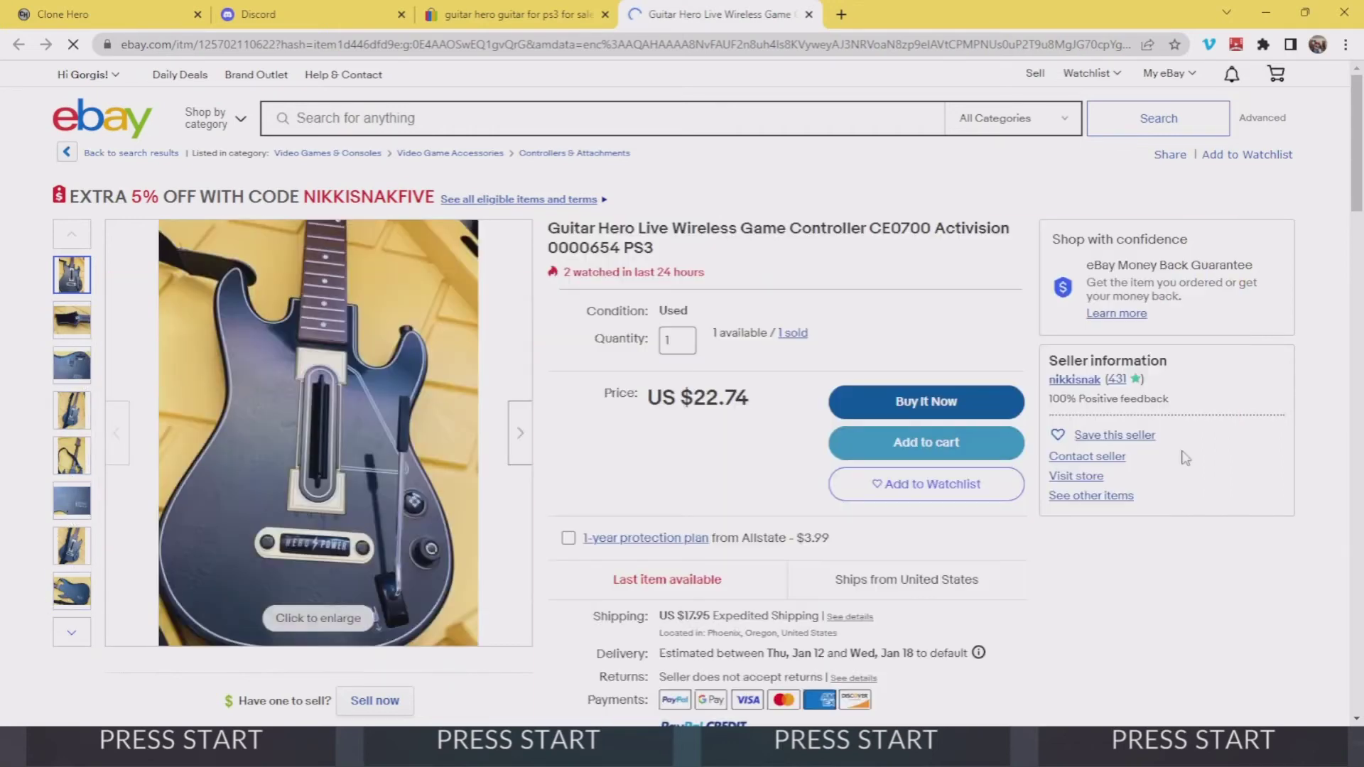
scroll(1193, 455, "down", 9)
scroll(1211, 451, "down", 15)
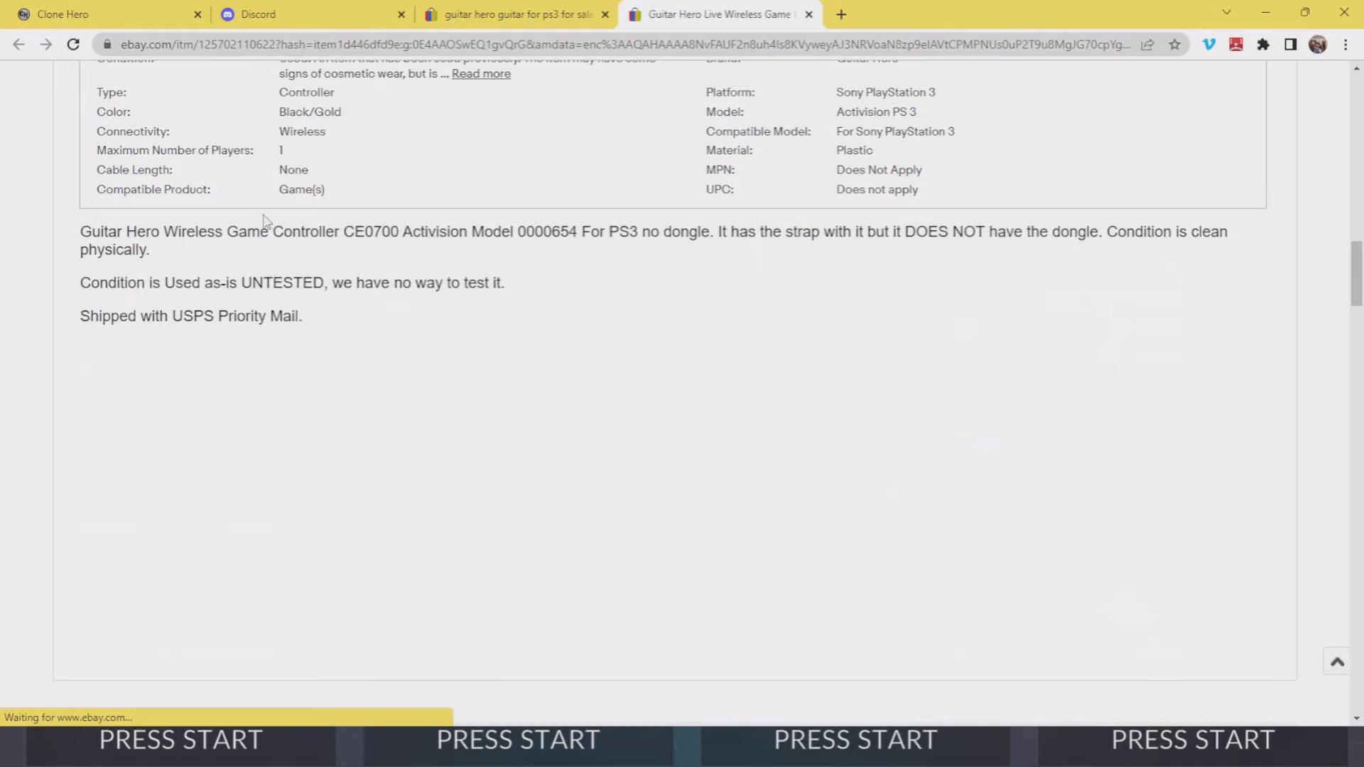
left_click_drag(914, 232, 1145, 232)
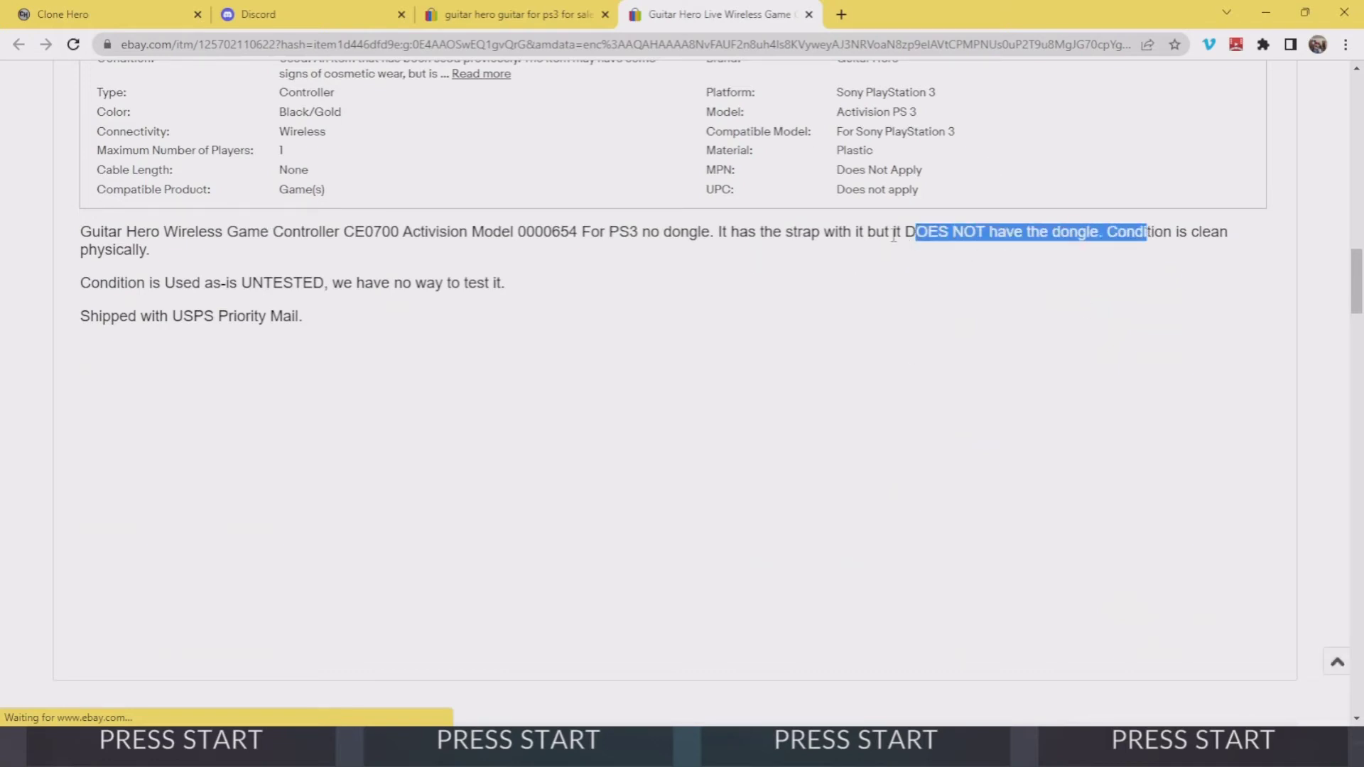
left_click_drag(904, 232, 1100, 235)
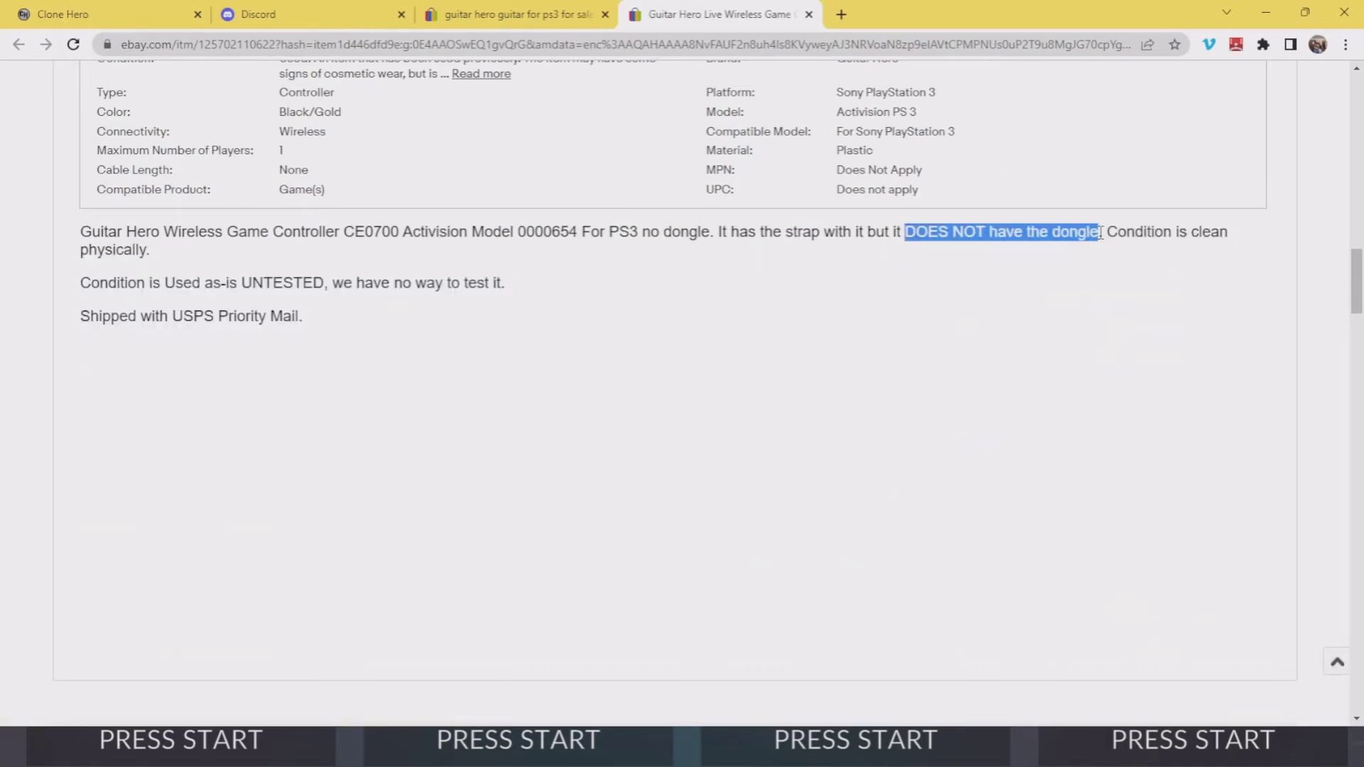
Rerun the recent 'guitar hero guitar for ps3' search from the search box.
scroll(1077, 334, "up", 15)
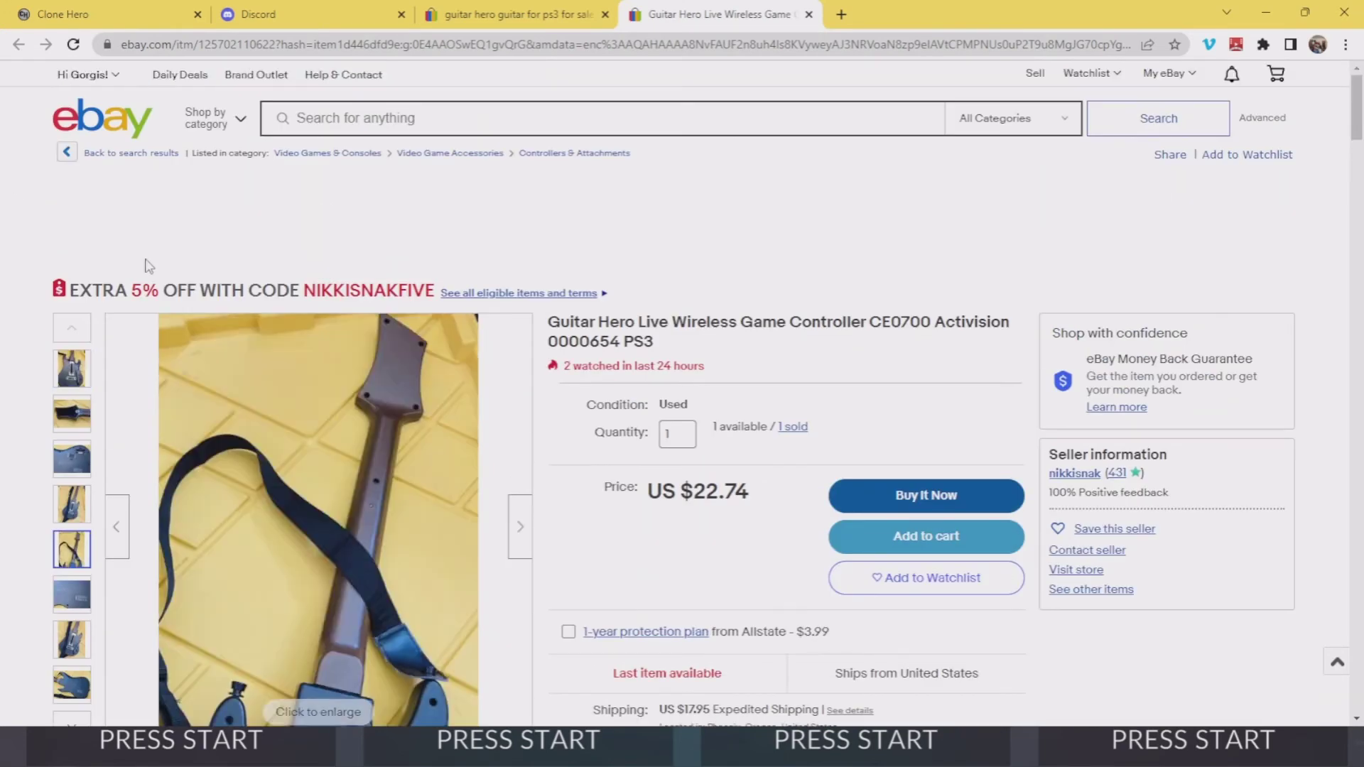
left_click(355, 119)
left_click(373, 181)
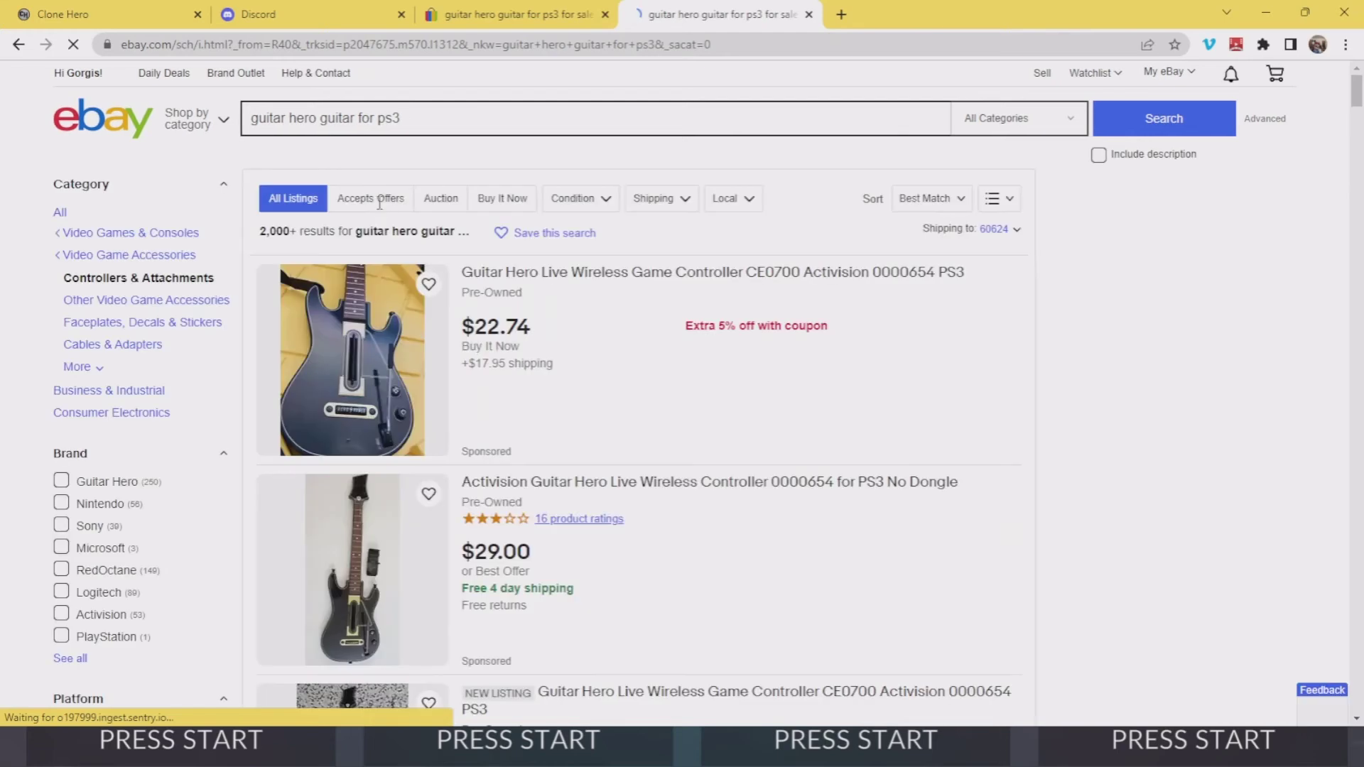
scroll(379, 204, "down", 13)
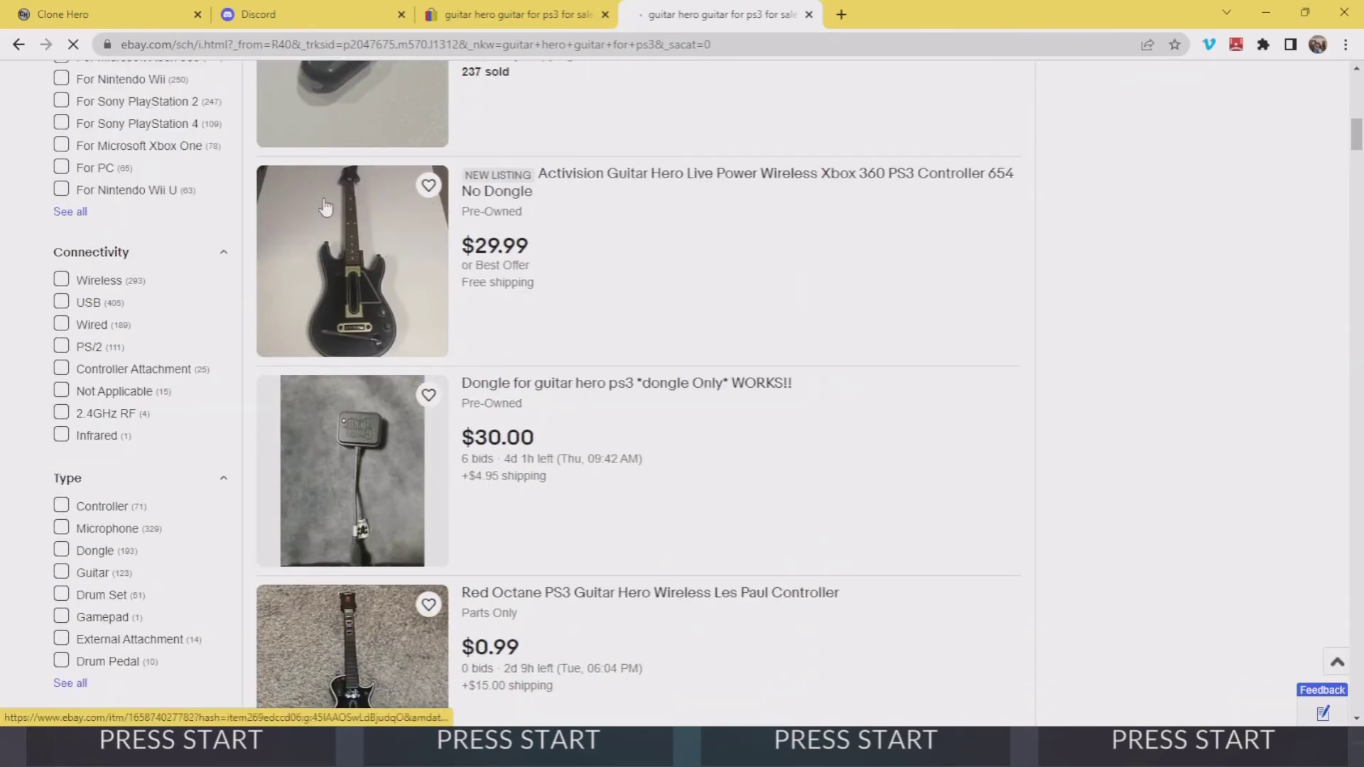
scroll(325, 206, "up", 8)
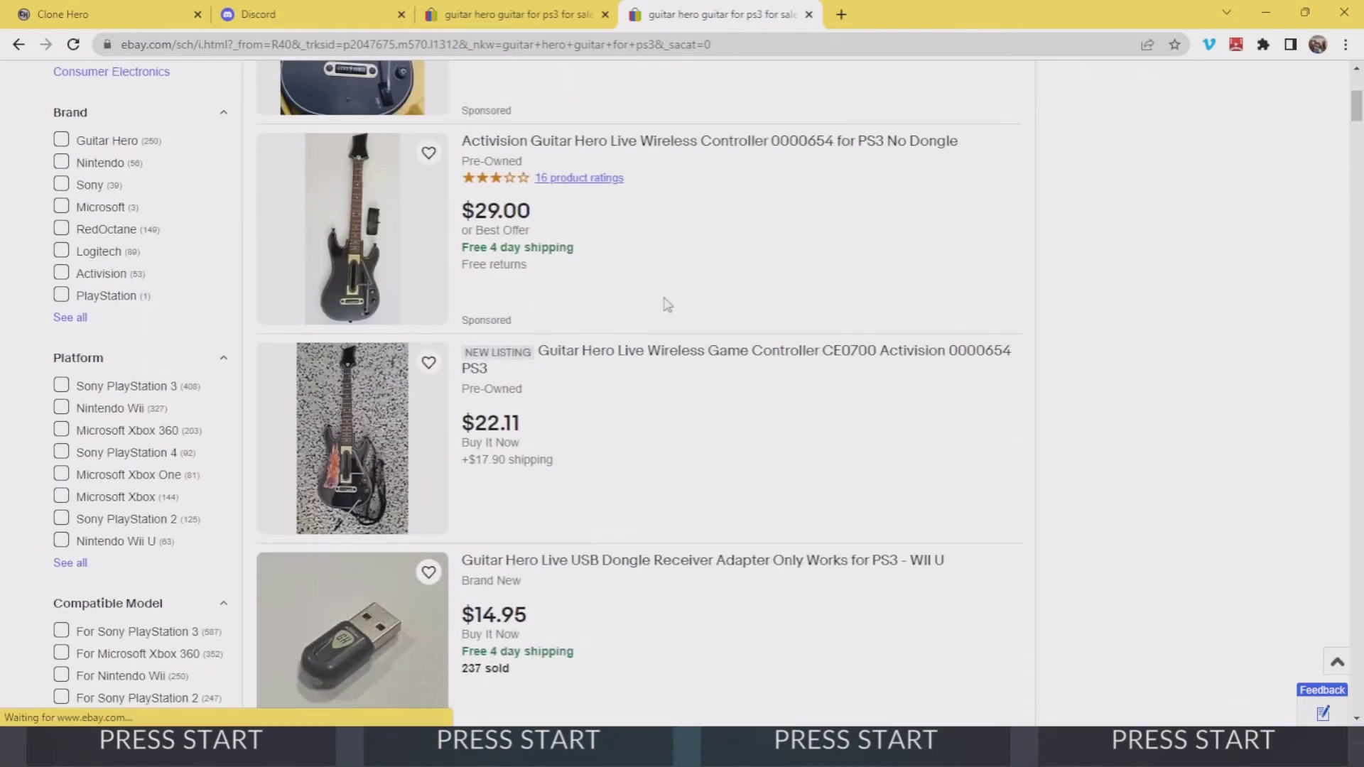
scroll(667, 304, "down", 12)
scroll(719, 320, "up", 5)
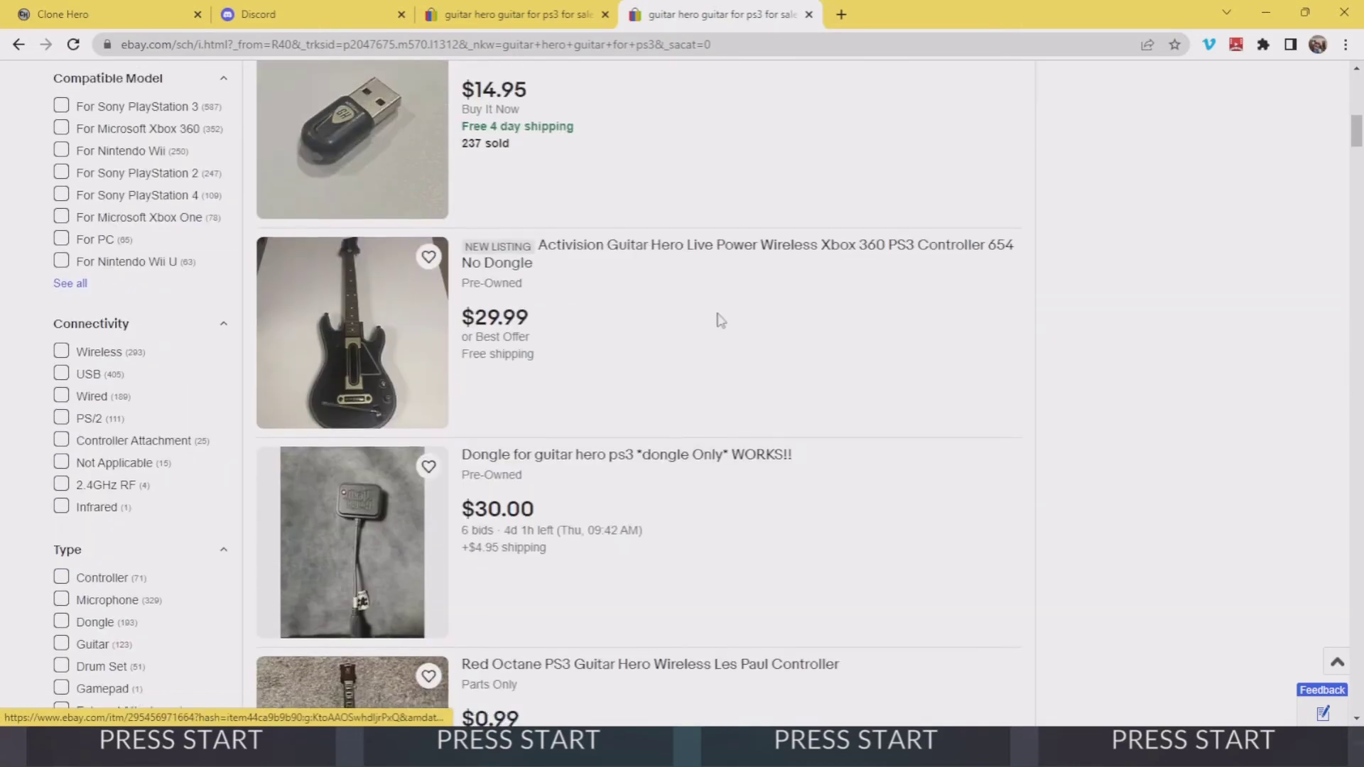
scroll(720, 320, "down", 12)
scroll(719, 320, "down", 18)
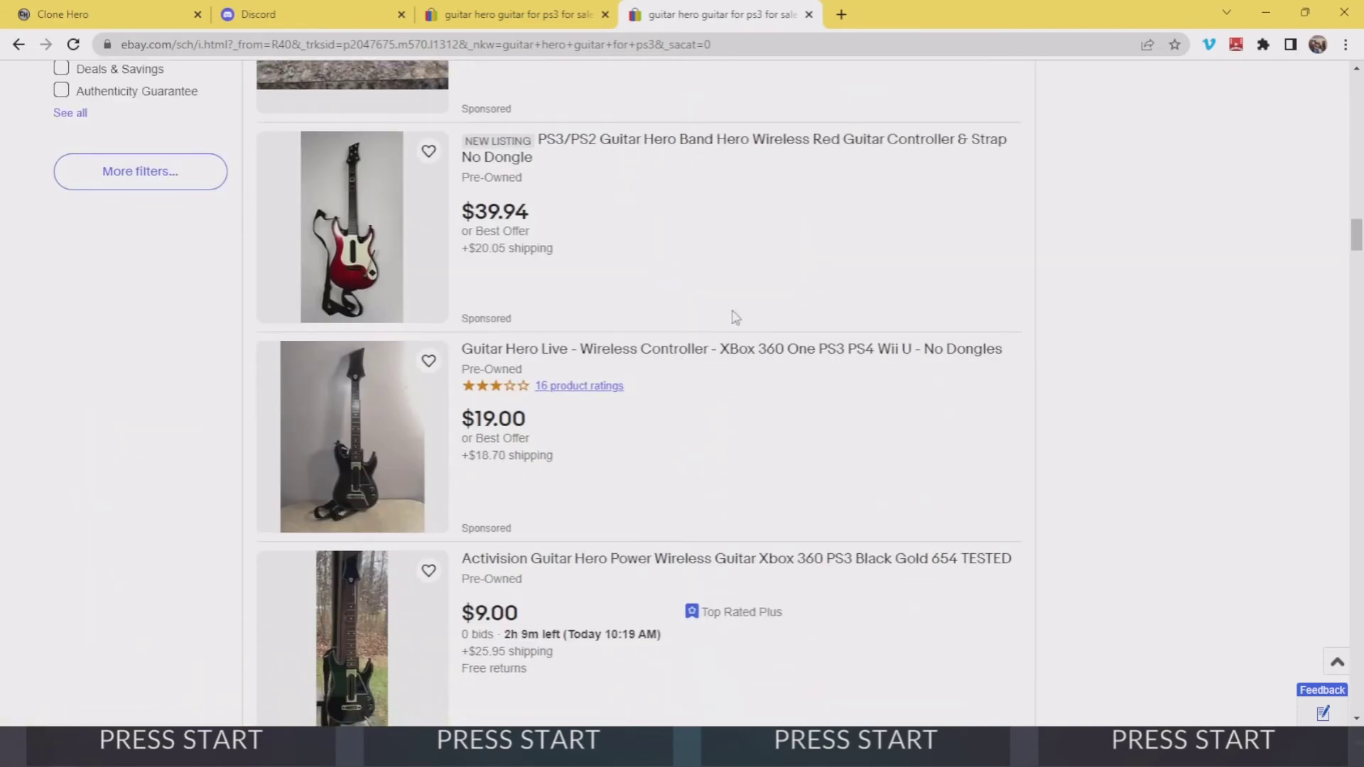
scroll(736, 308, "down", 2)
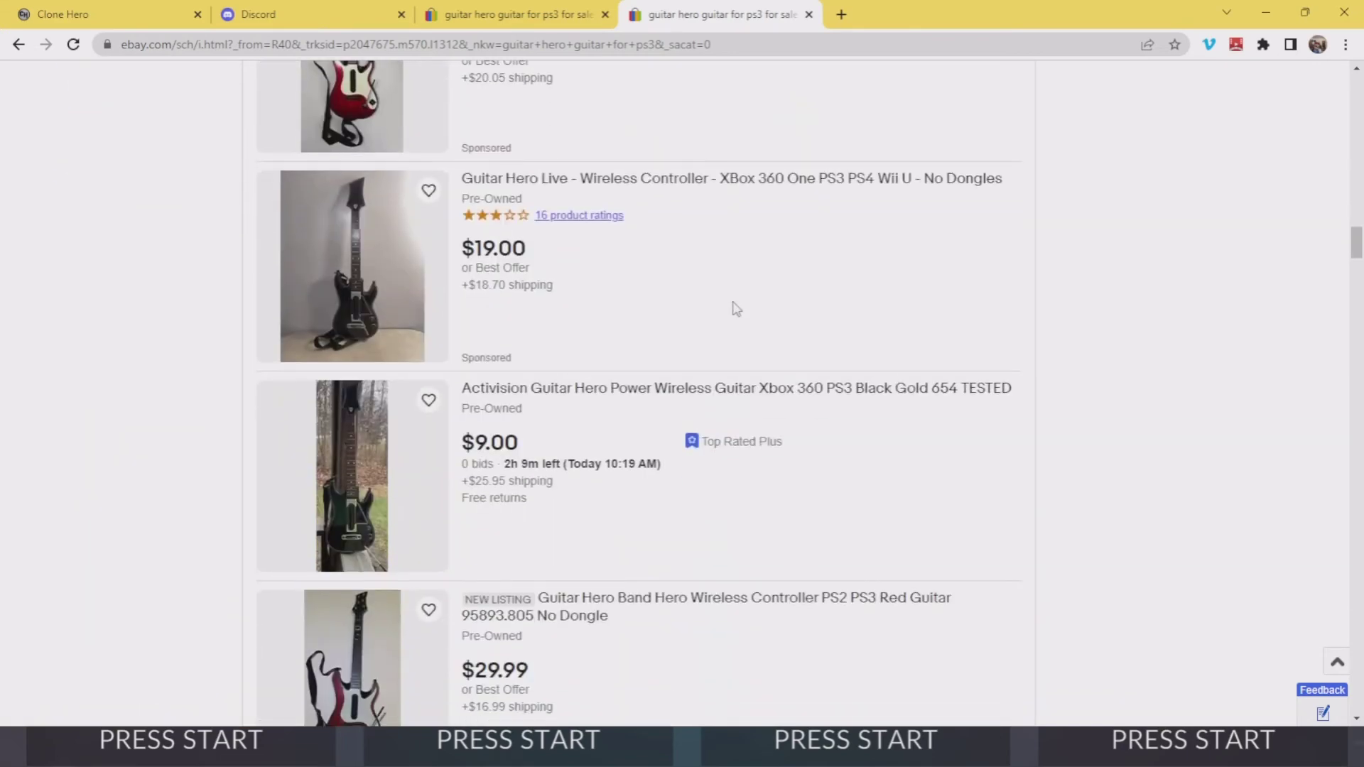
scroll(736, 308, "down", 3)
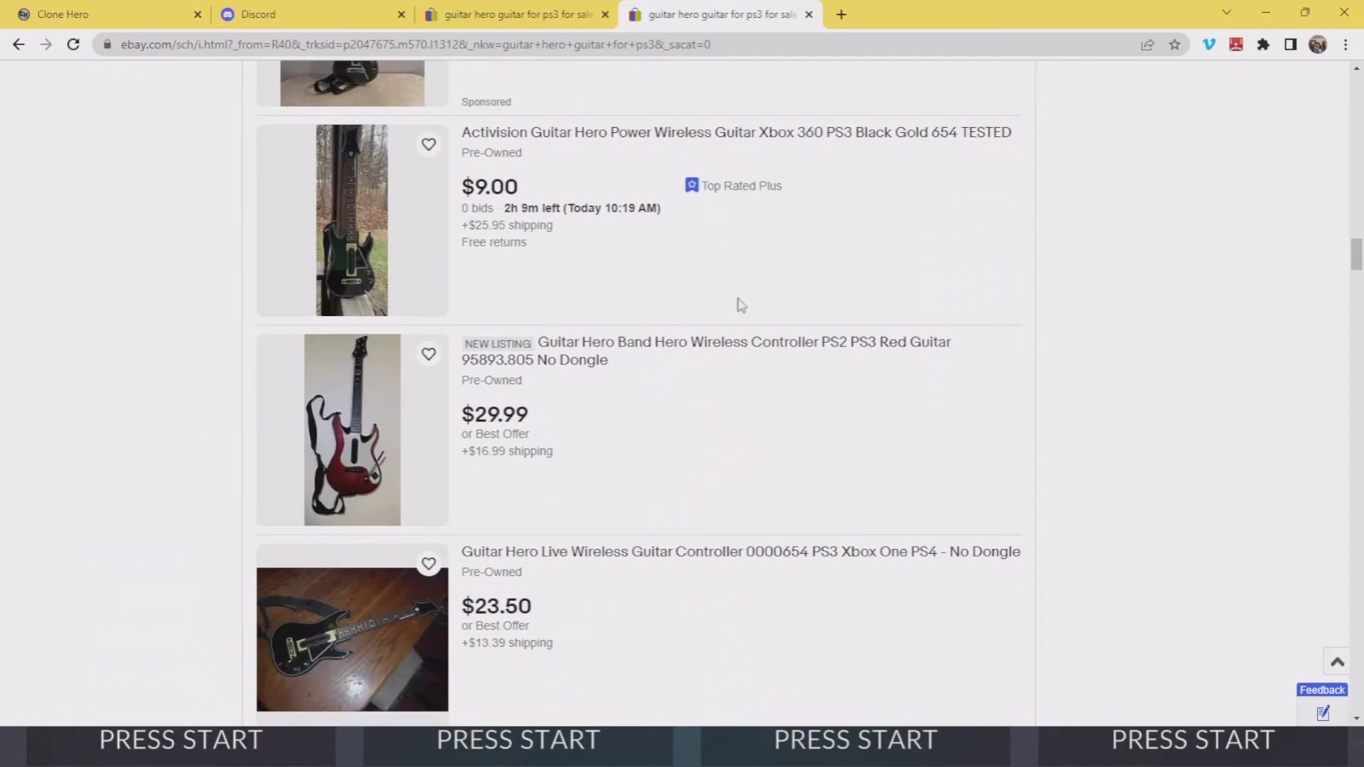
scroll(744, 298, "down", 1)
scroll(751, 284, "up", 1)
scroll(757, 272, "down", 5)
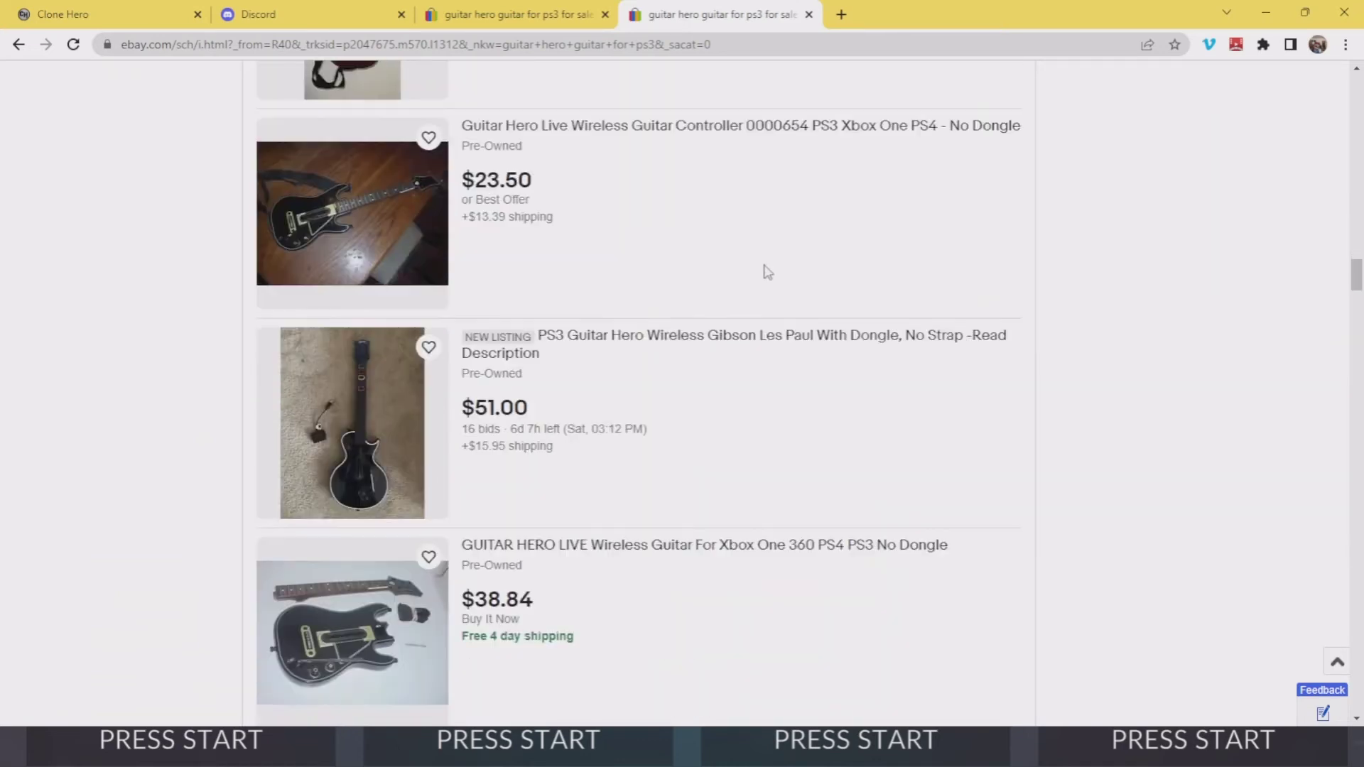
scroll(771, 272, "down", 7)
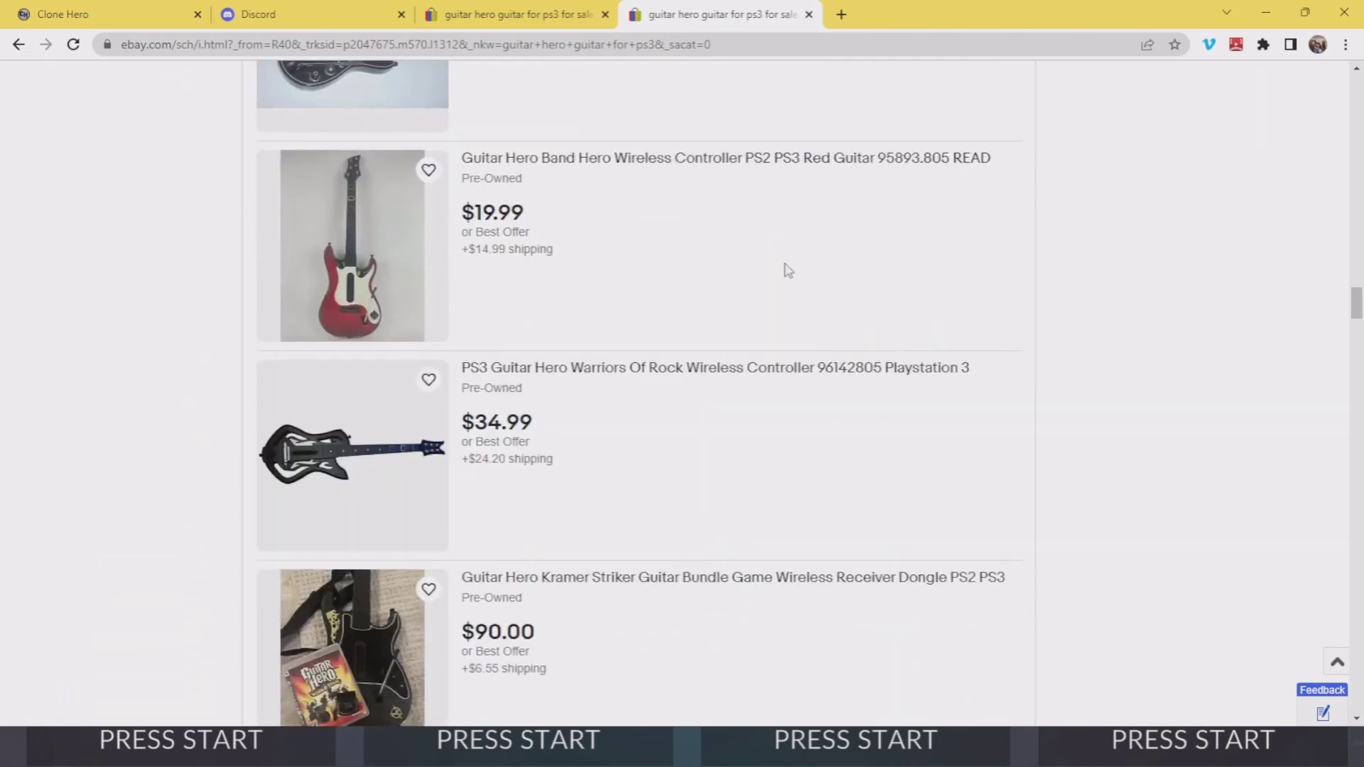
scroll(787, 270, "down", 5)
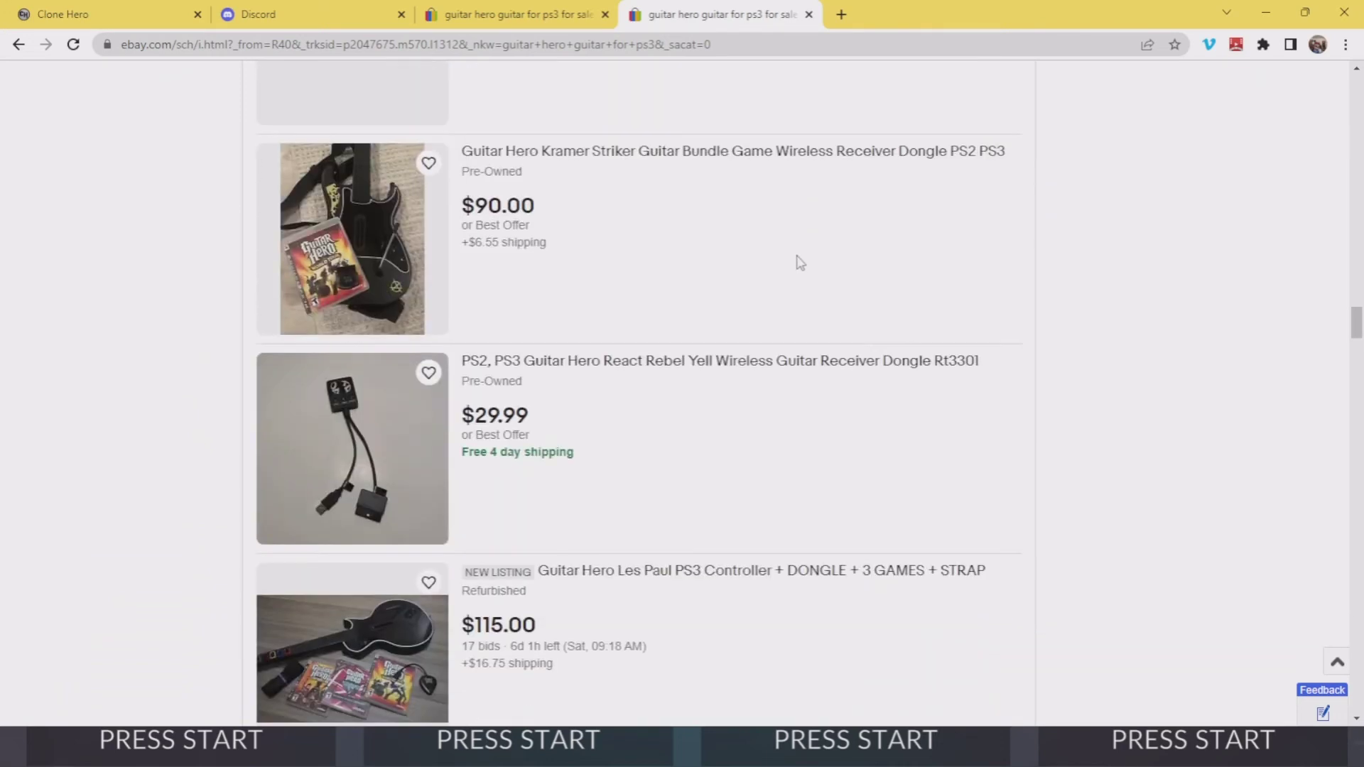
scroll(807, 259, "down", 12)
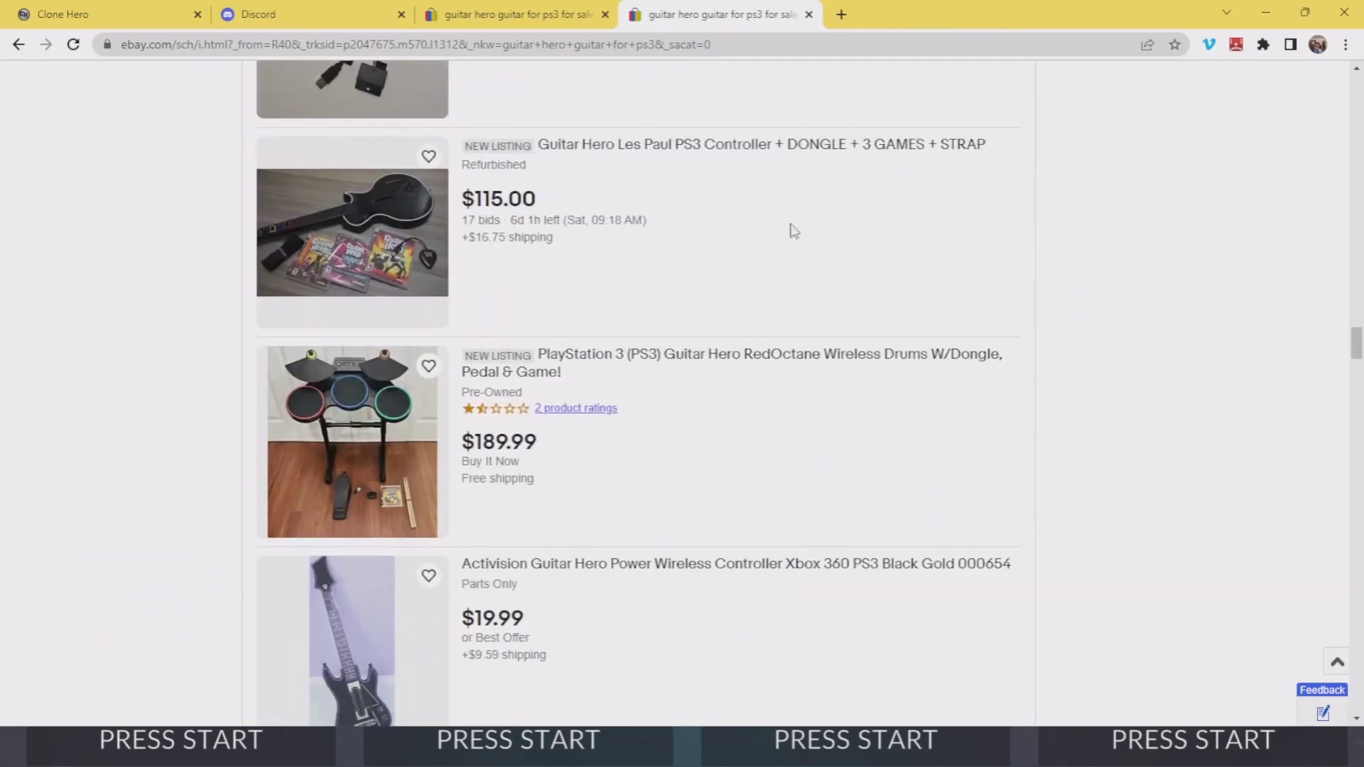
scroll(781, 340, "down", 12)
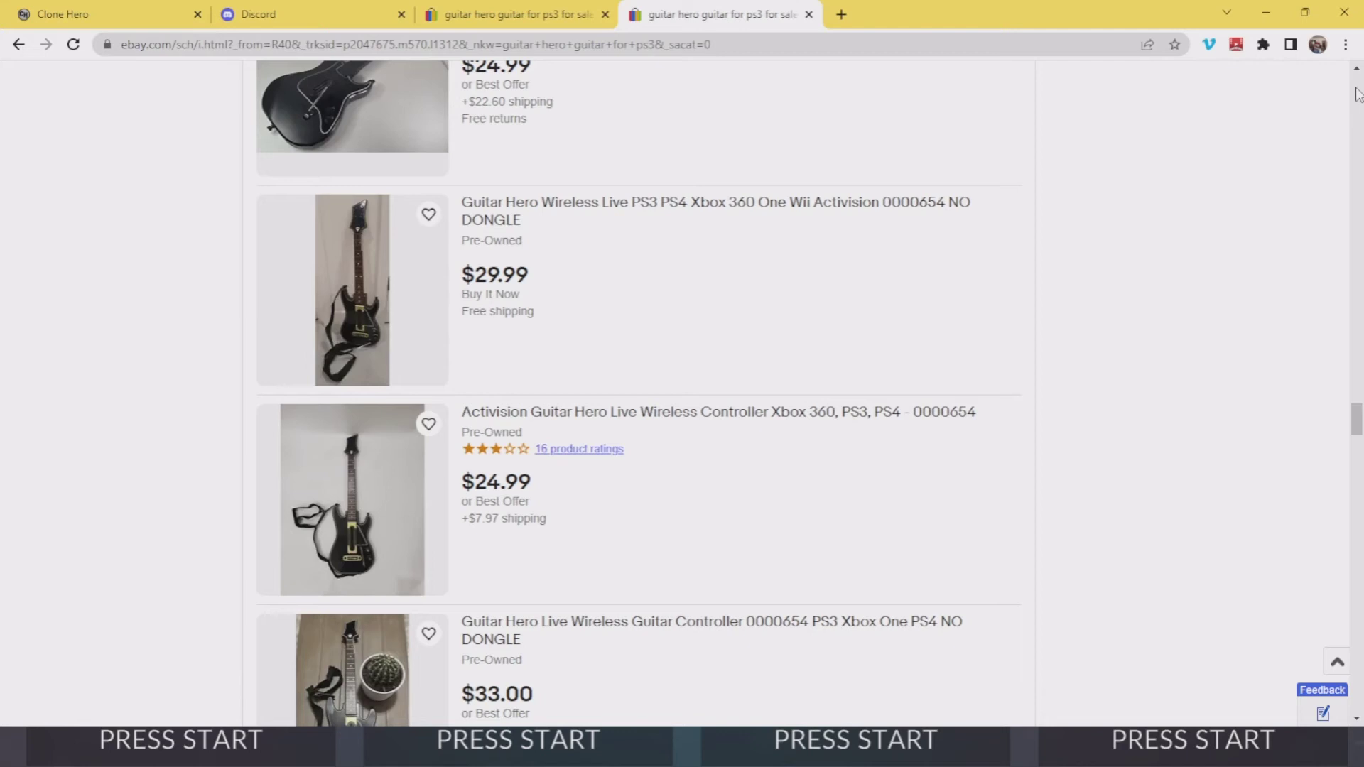
Minimize both Chrome windows and OBS Studio so Clone Hero's main menu shows.
left_click(1261, 10)
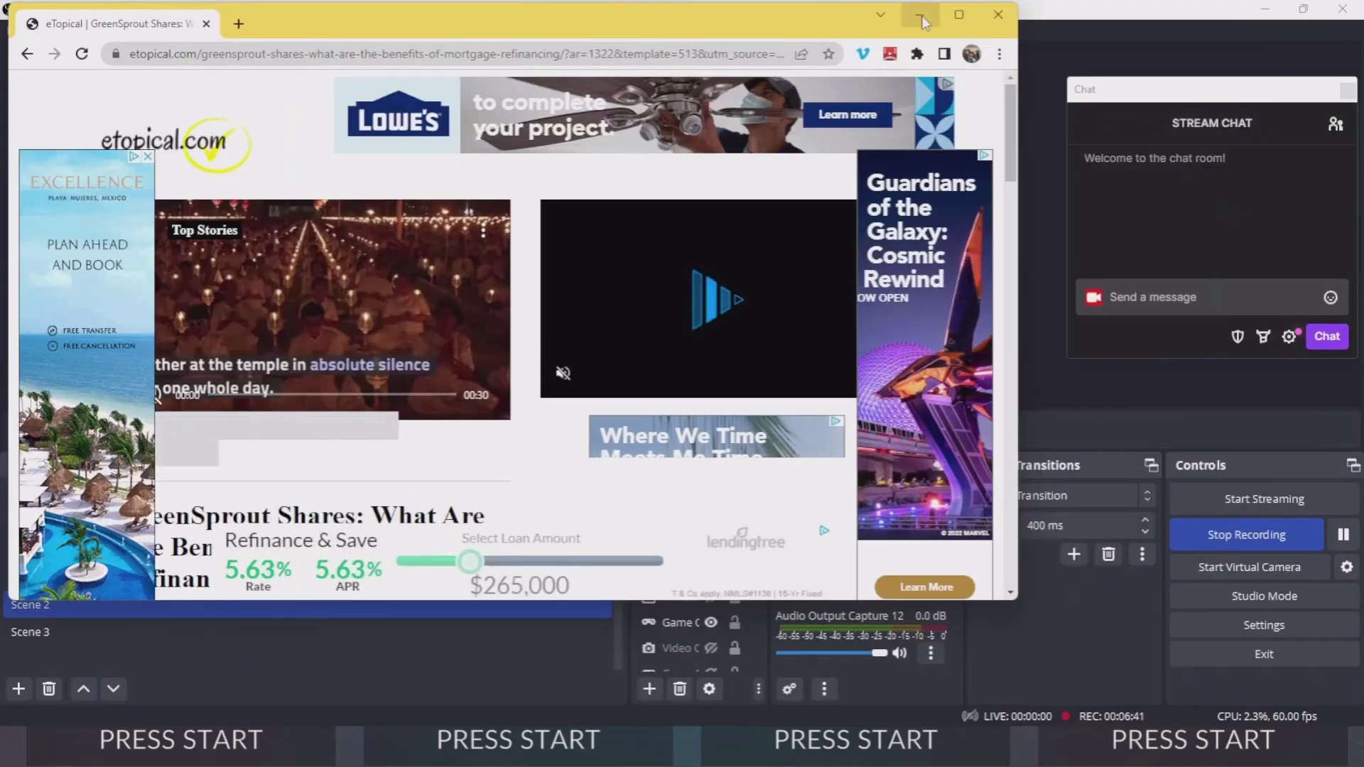
left_click(922, 15)
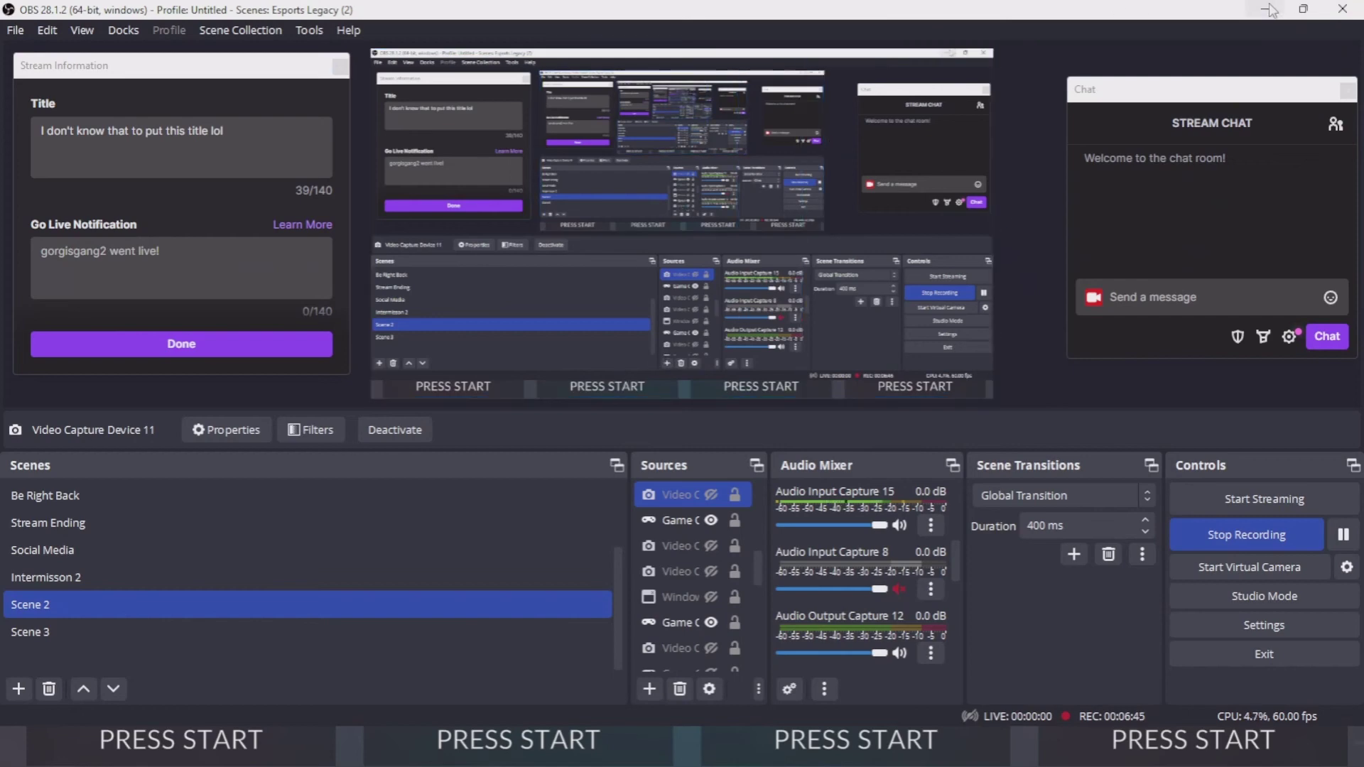
left_click(1269, 10)
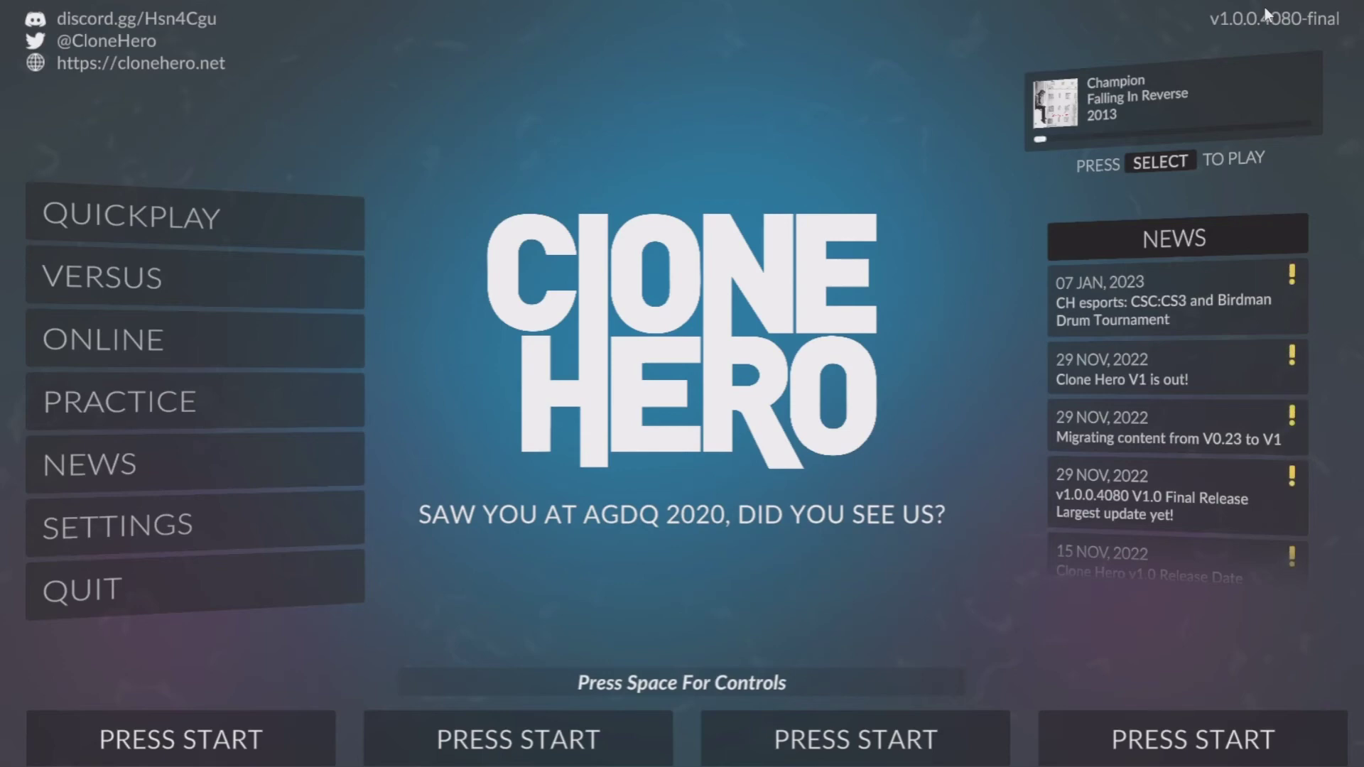
Open Clone Hero's Controller Remap screen for Player1 from the main menu.
key("space")
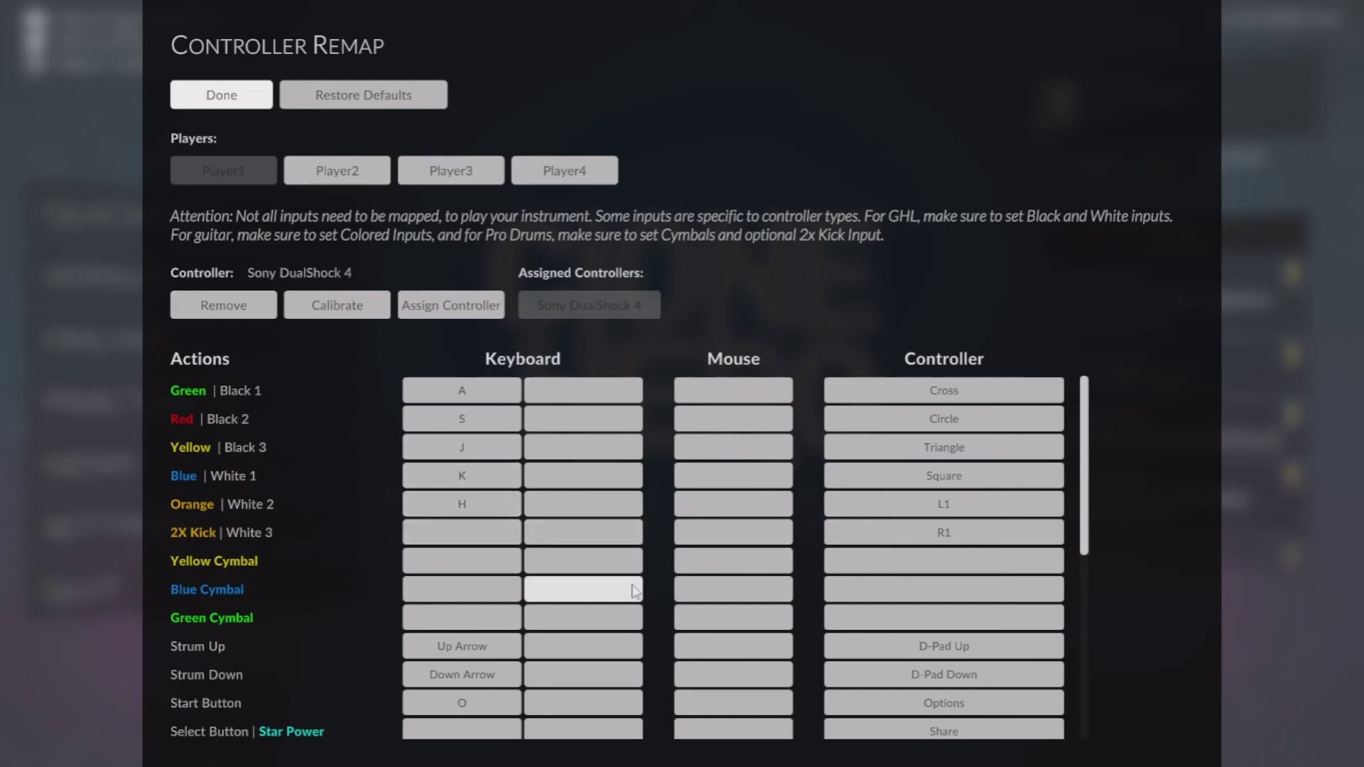
Scroll through Player1's fret and controller mappings, then close Controller Remap with Done.
scroll(642, 640, "down", 1)
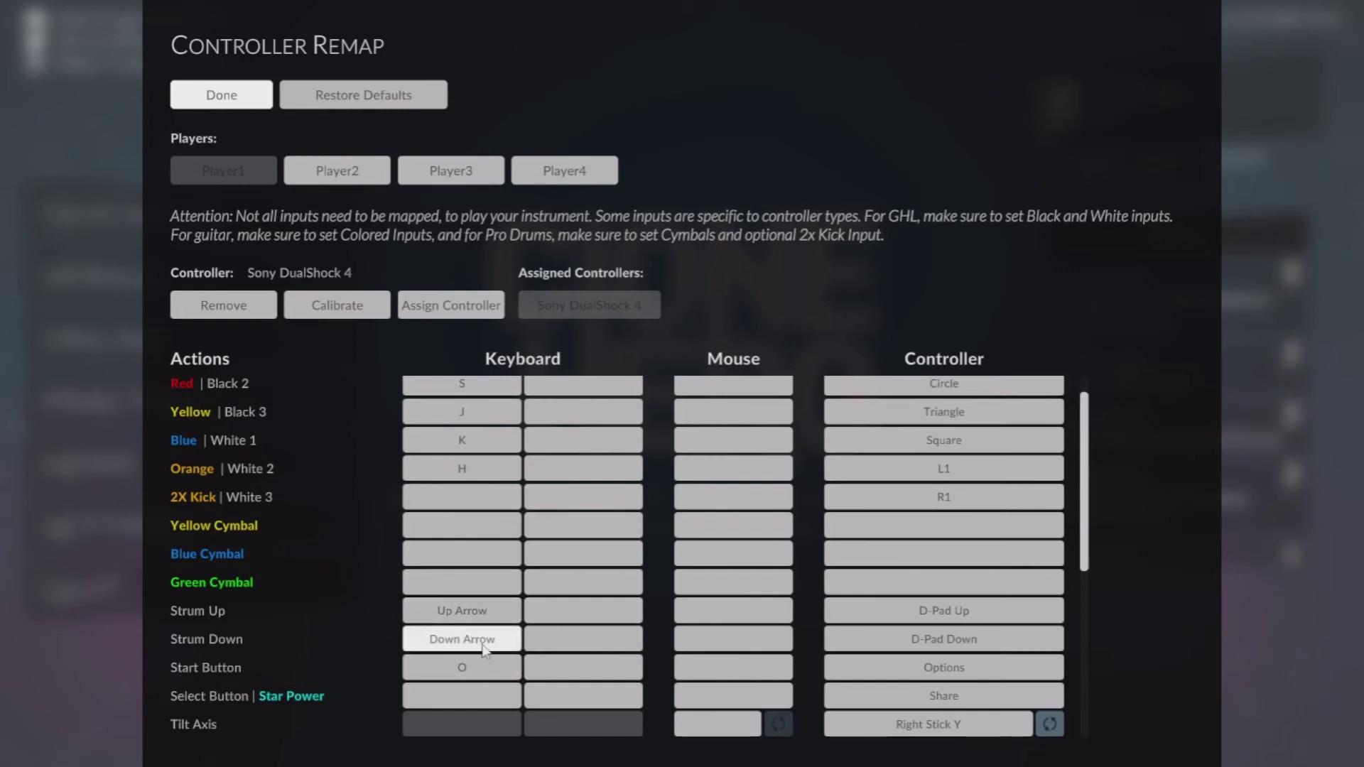
scroll(944, 611, "up", 1)
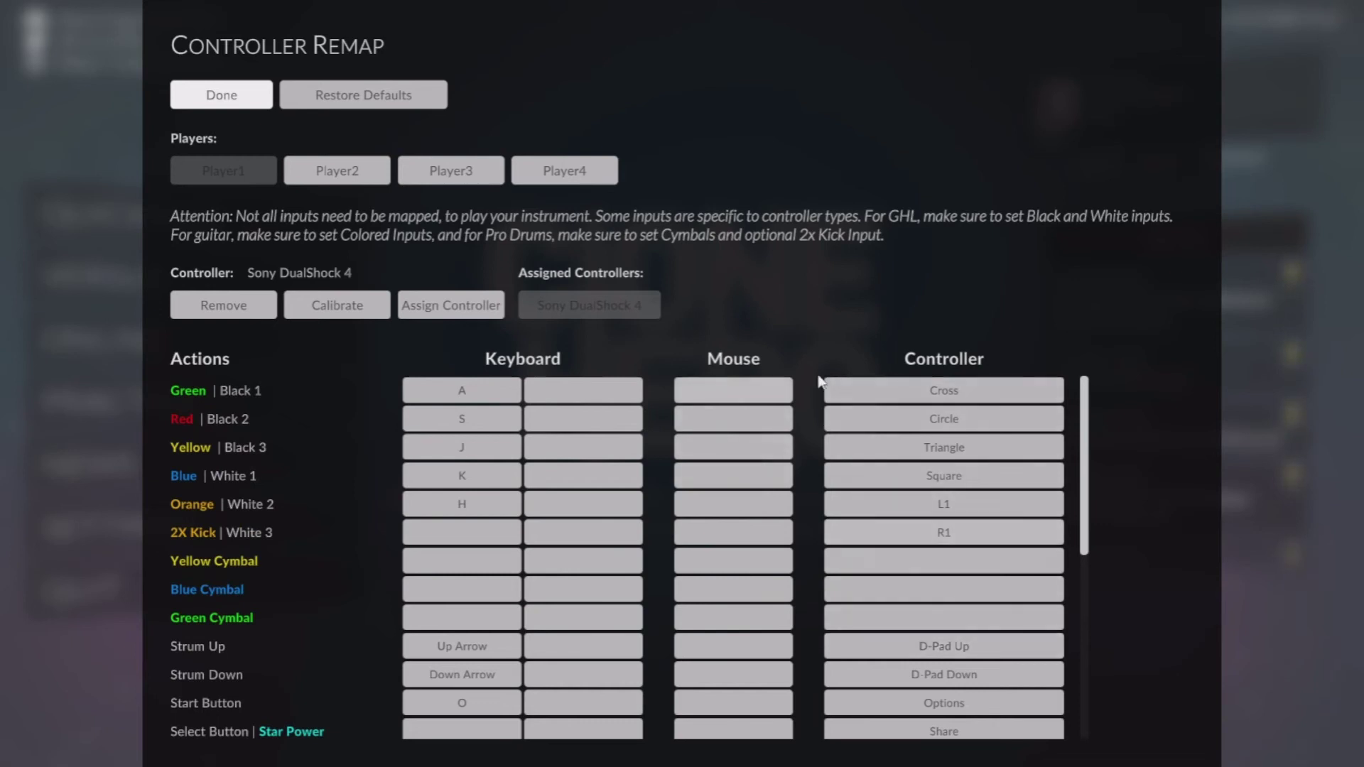
scroll(944, 507, "down", 4)
scroll(944, 508, "up", 4)
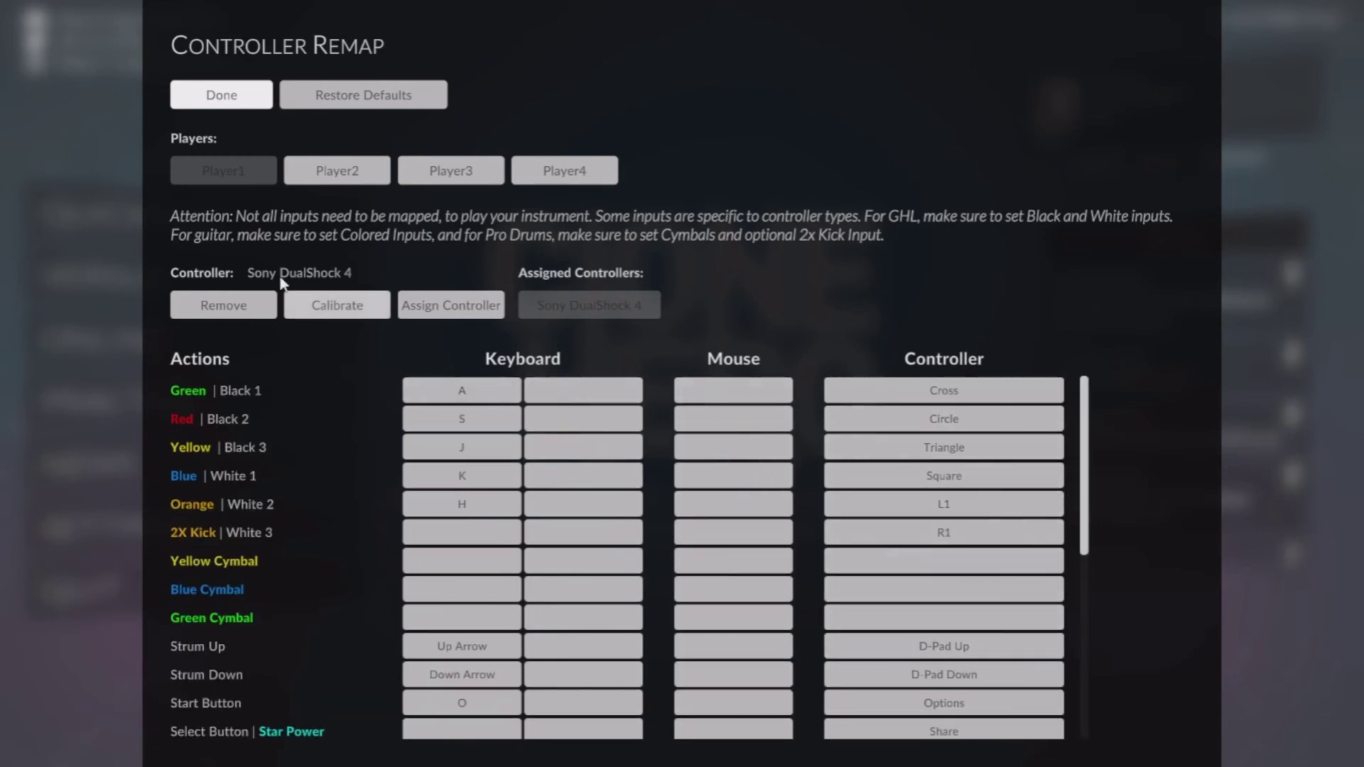
left_click(256, 100)
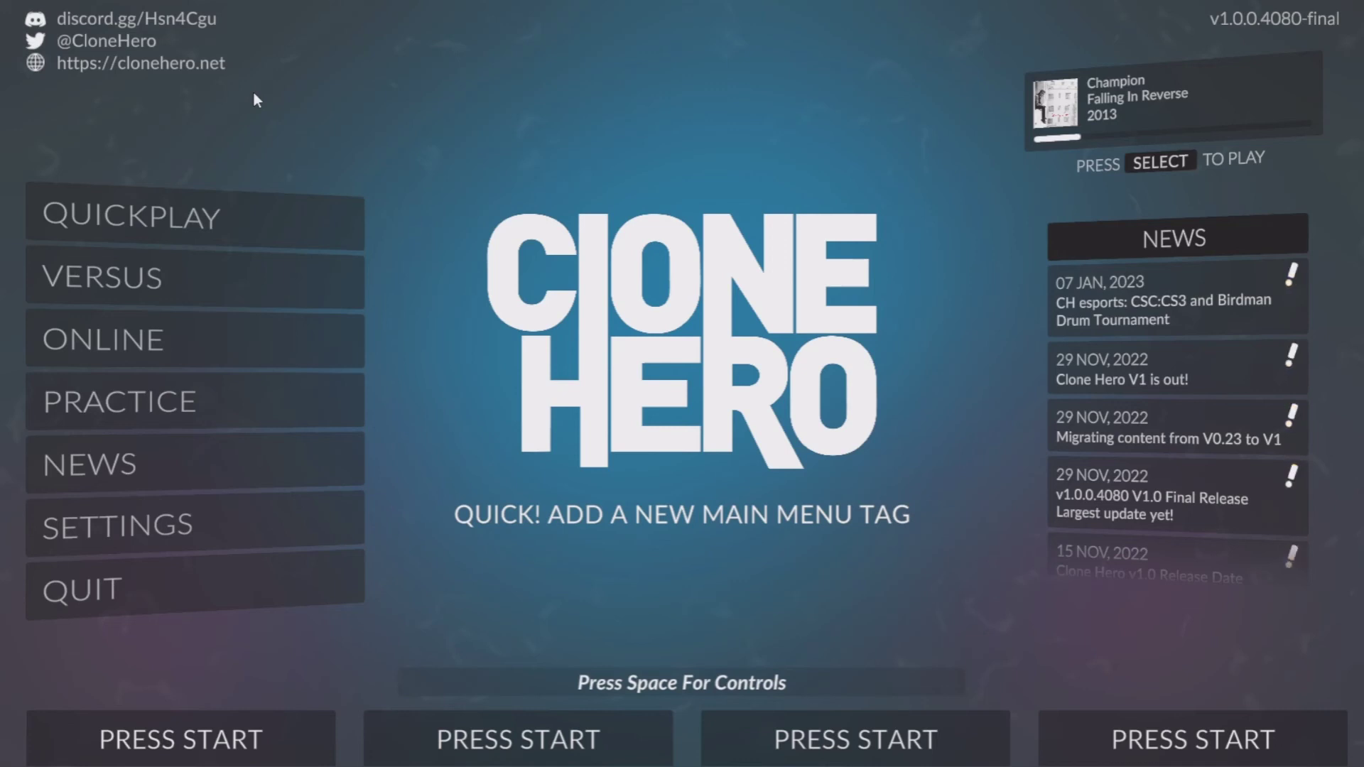
Pick a profile and browse the song list, re-sorting it by artist.
key("Return")
key("Return")
key("Return")
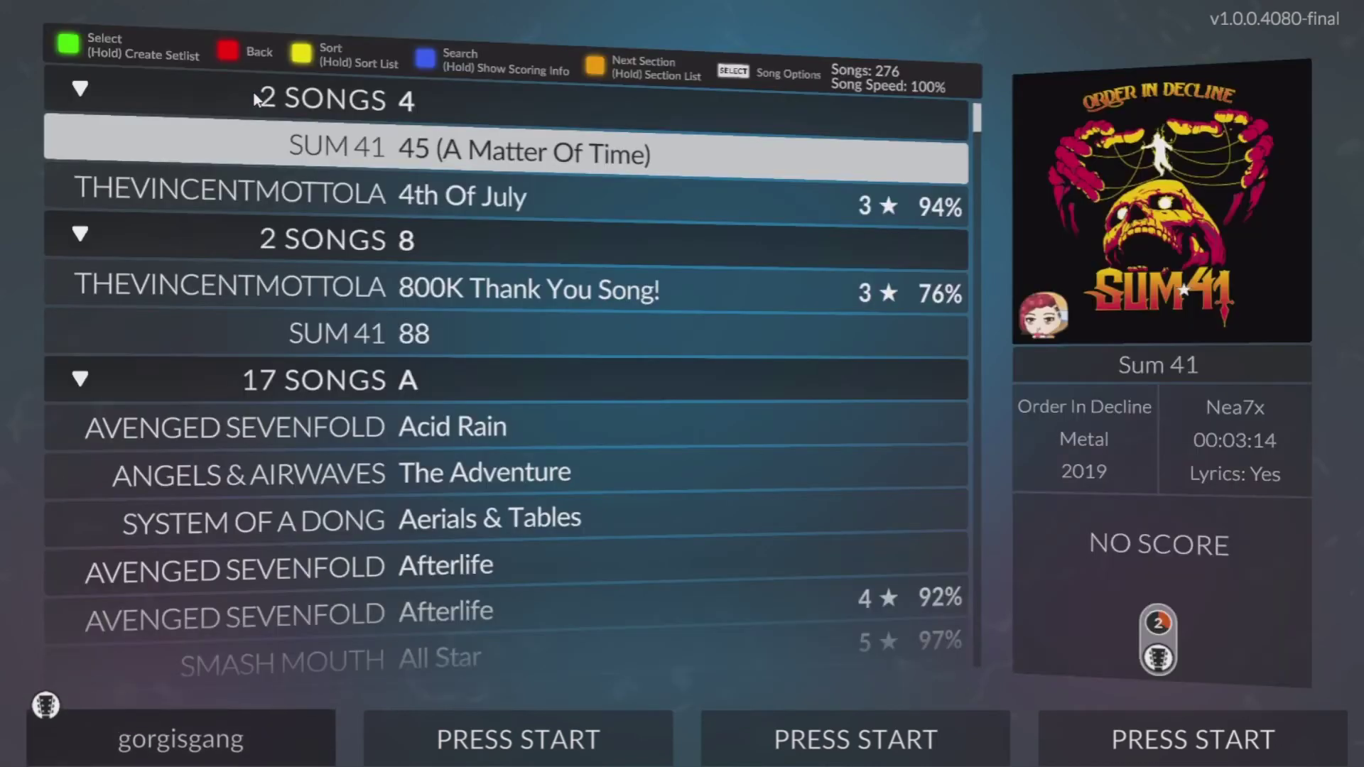
key("Down")
key("Down")
key("Down")
key("Down")
key("Down")
key("Down")
key("Down")
key("Up")
key("Up")
key("Up")
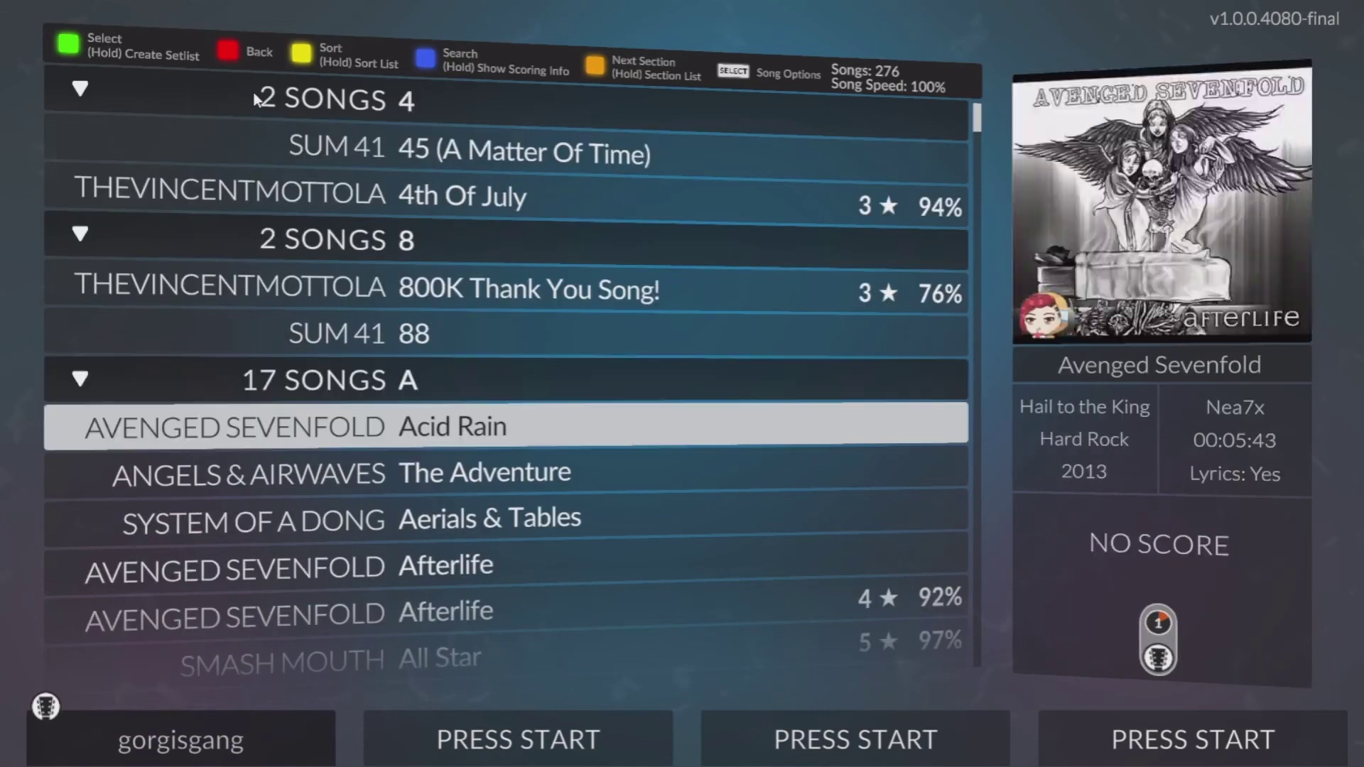
key("Down")
key("Down")
key("Down")
key("Down")
key("Down")
key("Down")
key("Down")
key("Down")
key("Down")
key("Down")
key("Down")
key("Down")
key("Down")
key("Down")
key("Down")
key("Down")
key("Down")
key("Down")
key("Down")
key("Down")
key("Down")
key("Down")
key("Down")
key("Down")
key("Down")
key("Down")
key("Down")
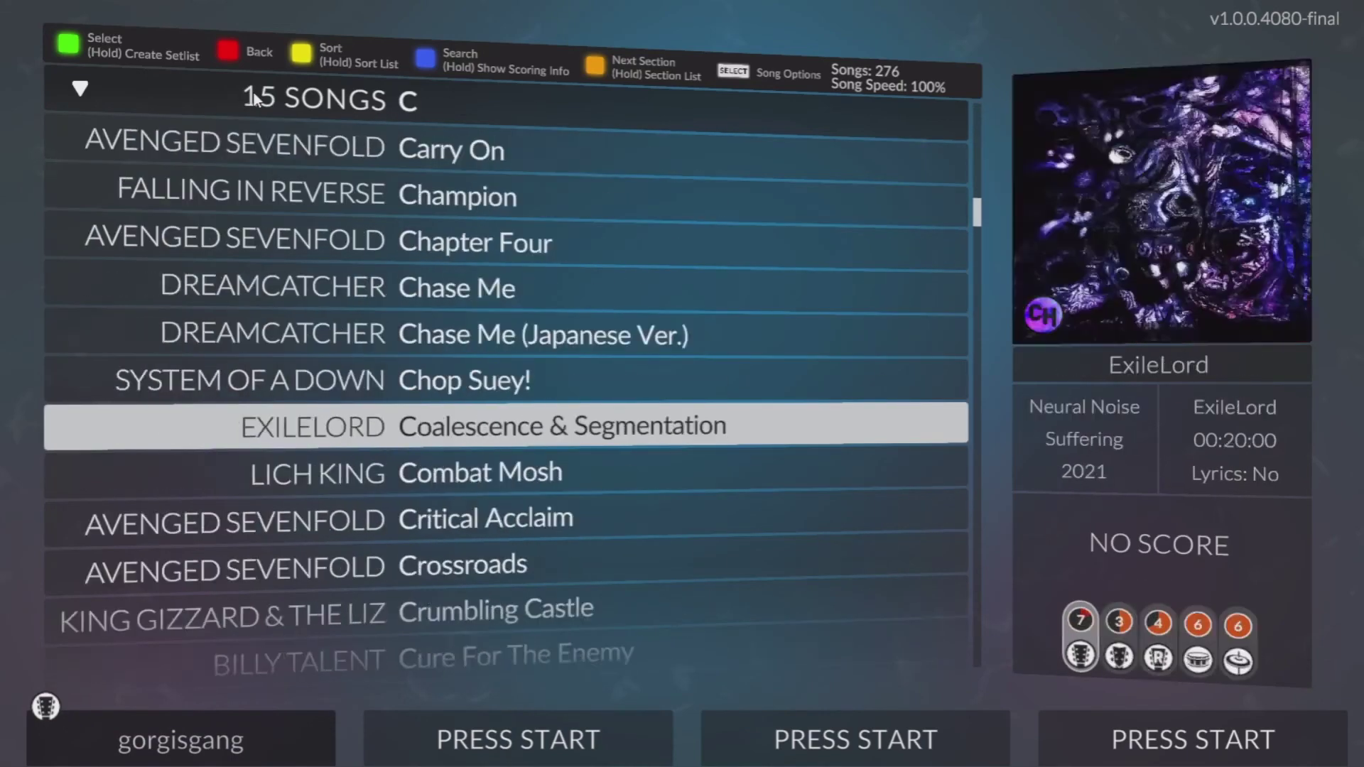
key("Down")
key("Down")
key("Down")
key("Down")
key("Down")
key("Down")
key("Down")
key("Down")
key("Down")
key("Down")
key("Down")
key("Down")
key("Down")
key("Down")
key("Down")
key("Down")
key("Down")
key("Down")
key("Down")
key("Down")
key("4")
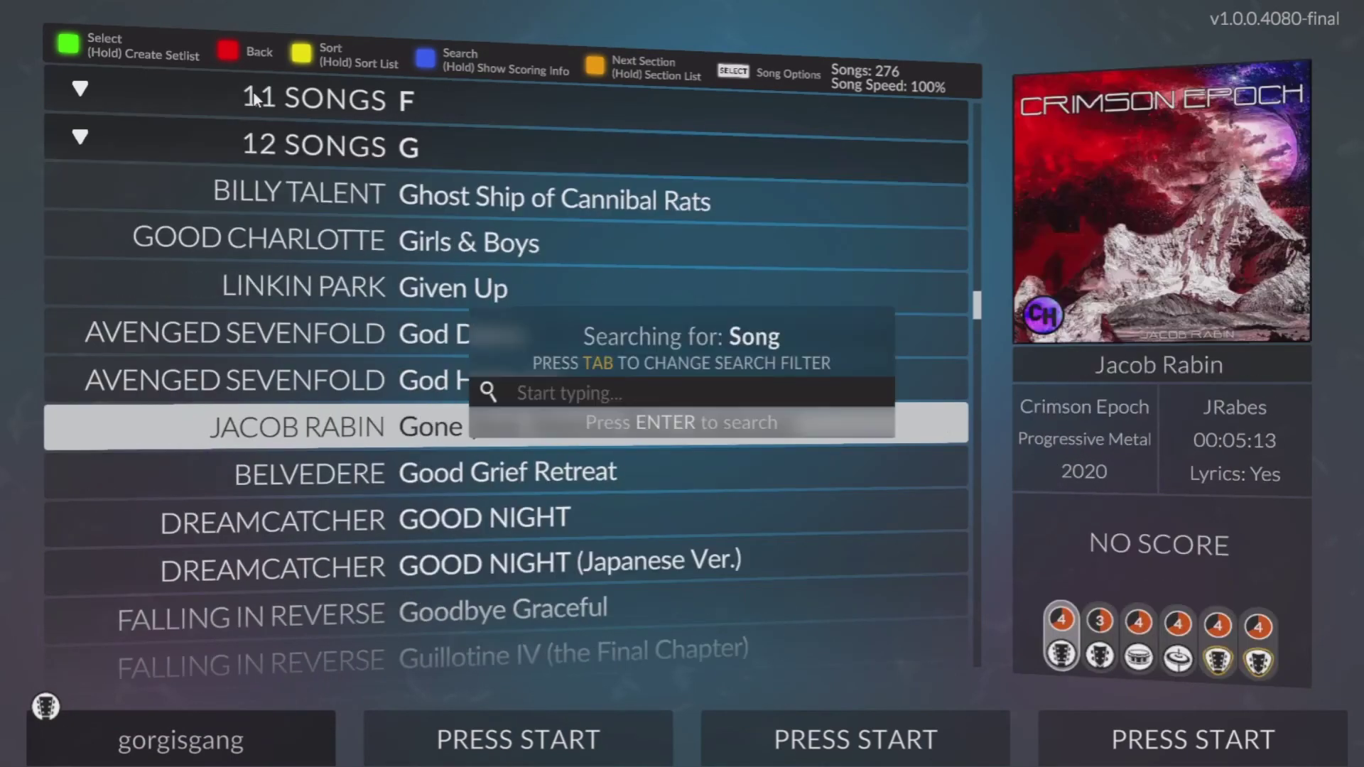
key("Escape")
key("3")
key("Down")
key("Down")
key("Down")
key("Down")
key("Down")
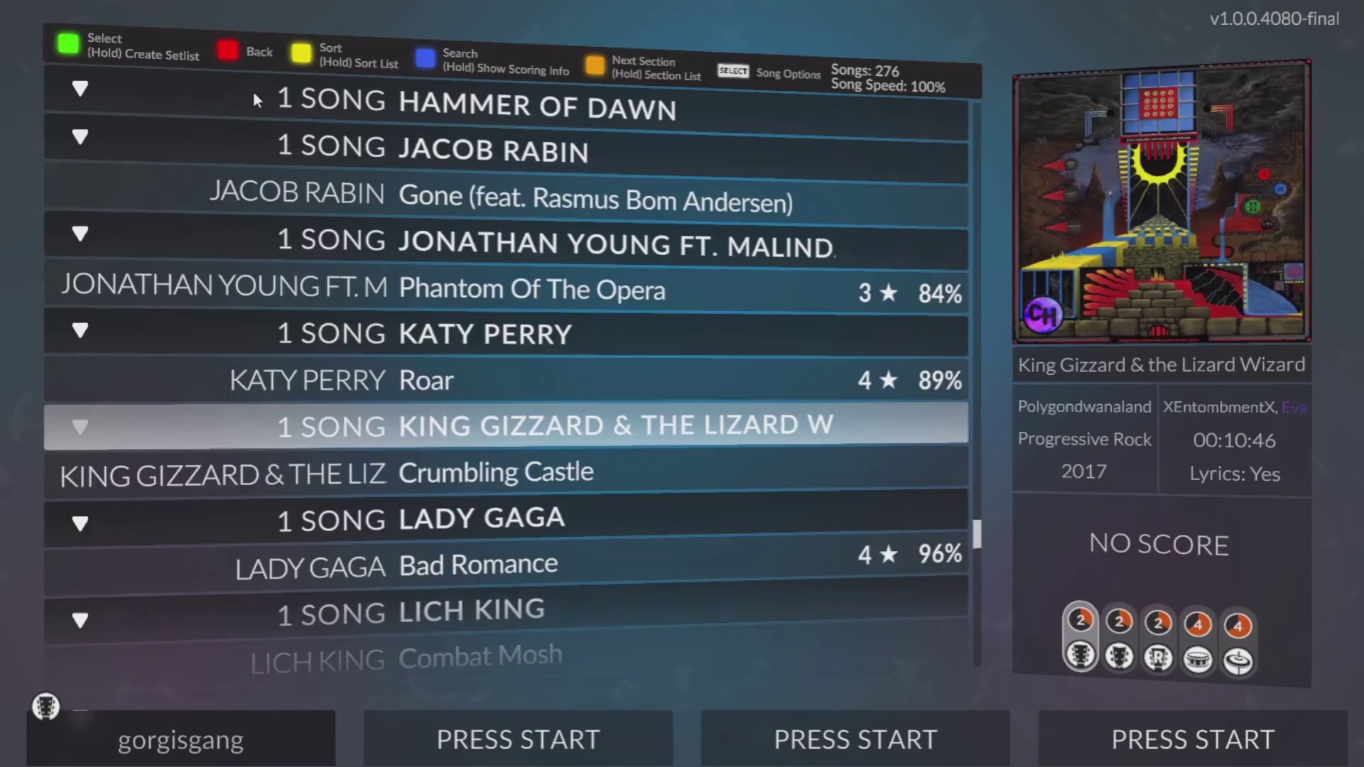
key("Up")
key("Up")
key("Up")
key("Up")
key("Up")
key("Up")
key("Up")
key("Up")
key("Up")
key("Up")
key("Up")
key("Up")
key("Up")
key("Up")
key("Up")
key("Up")
key("Up")
key("Up")
key("Up")
key("Up")
key("Up")
key("Up")
key("Up")
key("Up")
key("Up")
key("Up")
key("Up")
key("Up")
key("Up")
key("Up")
key("Up")
key("Up")
key("Up")
key("Up")
key("Up")
key("Up")
key("Up")
key("Up")
key("Up")
key("Up")
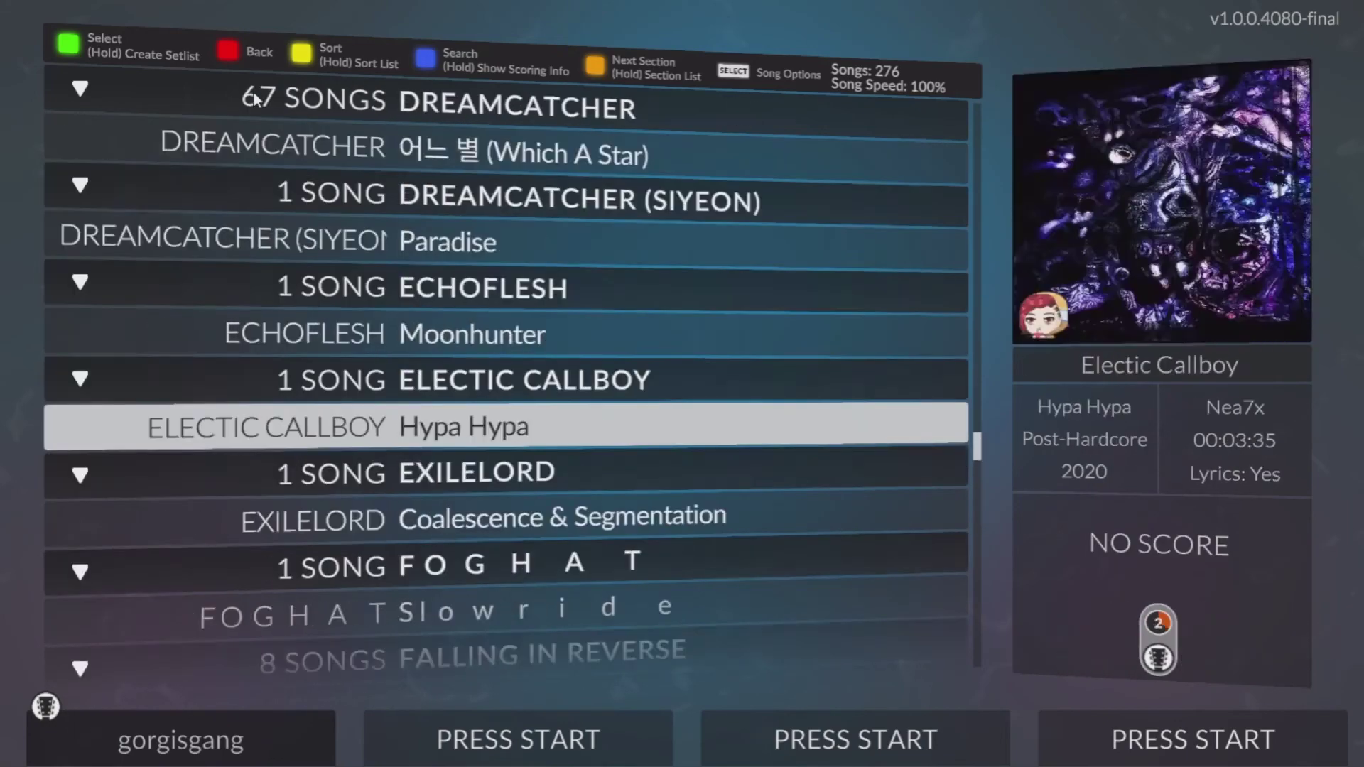
key("Up")
key("Up")
key("Up")
key("Up")
key("Up")
key("Up")
key("Up")
key("Up")
key("Up")
key("Up")
Search songs for 'Almost', select Almost Easy, and confirm the instrument on Expert.
key("4")
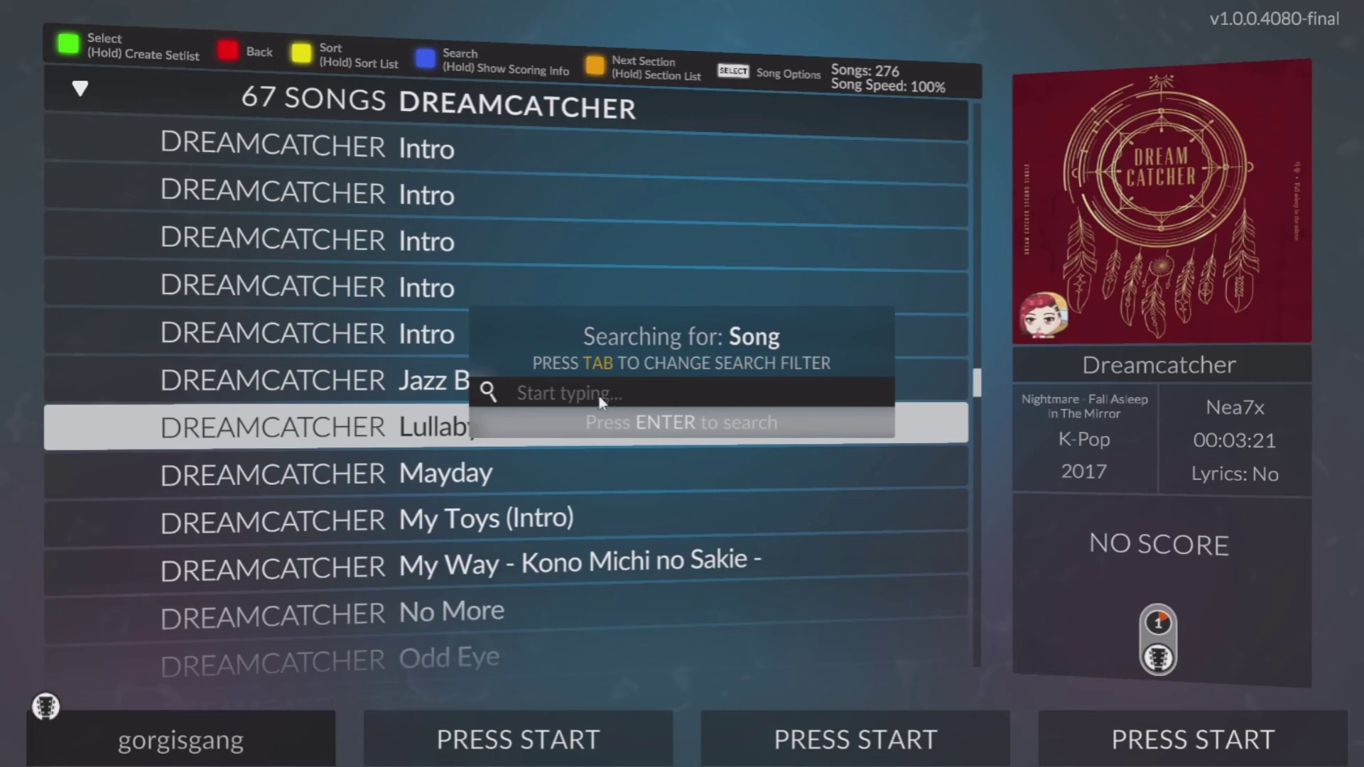
type("Al")
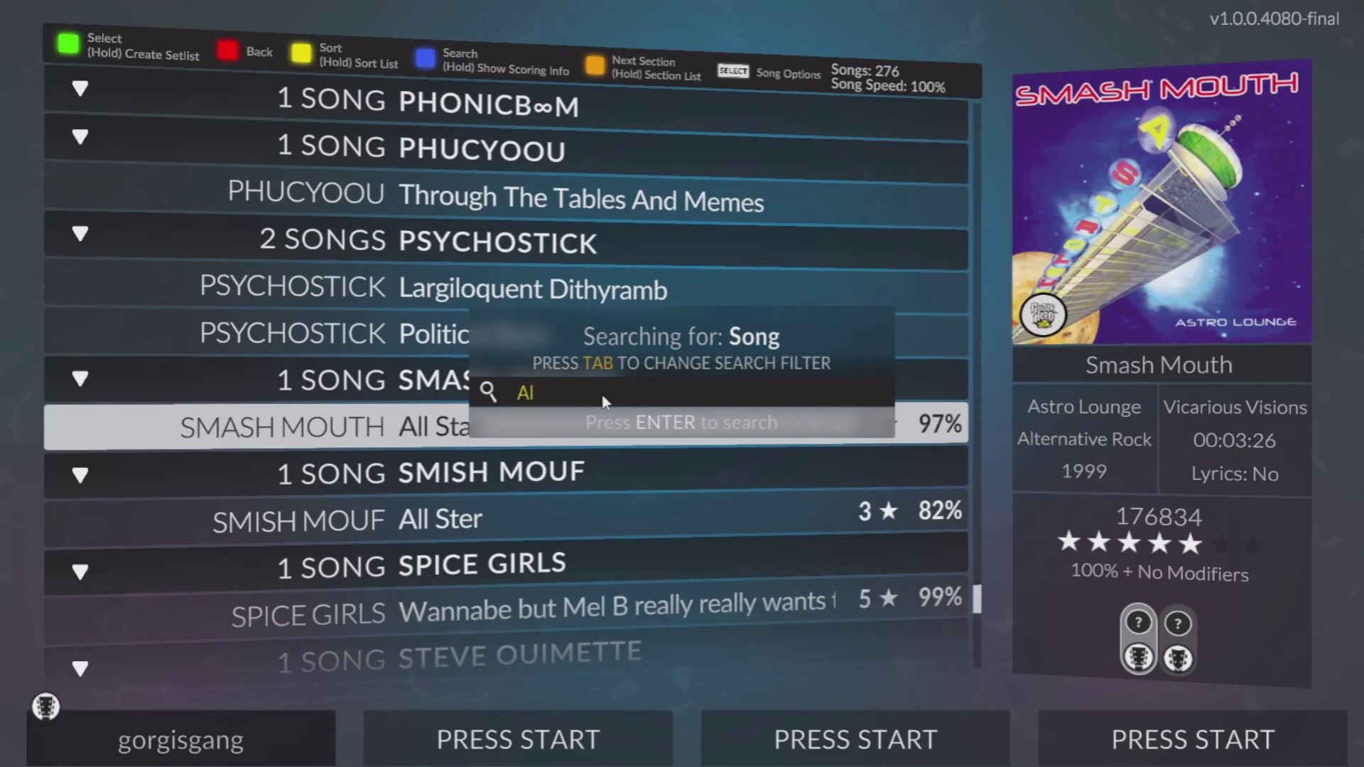
type("mo")
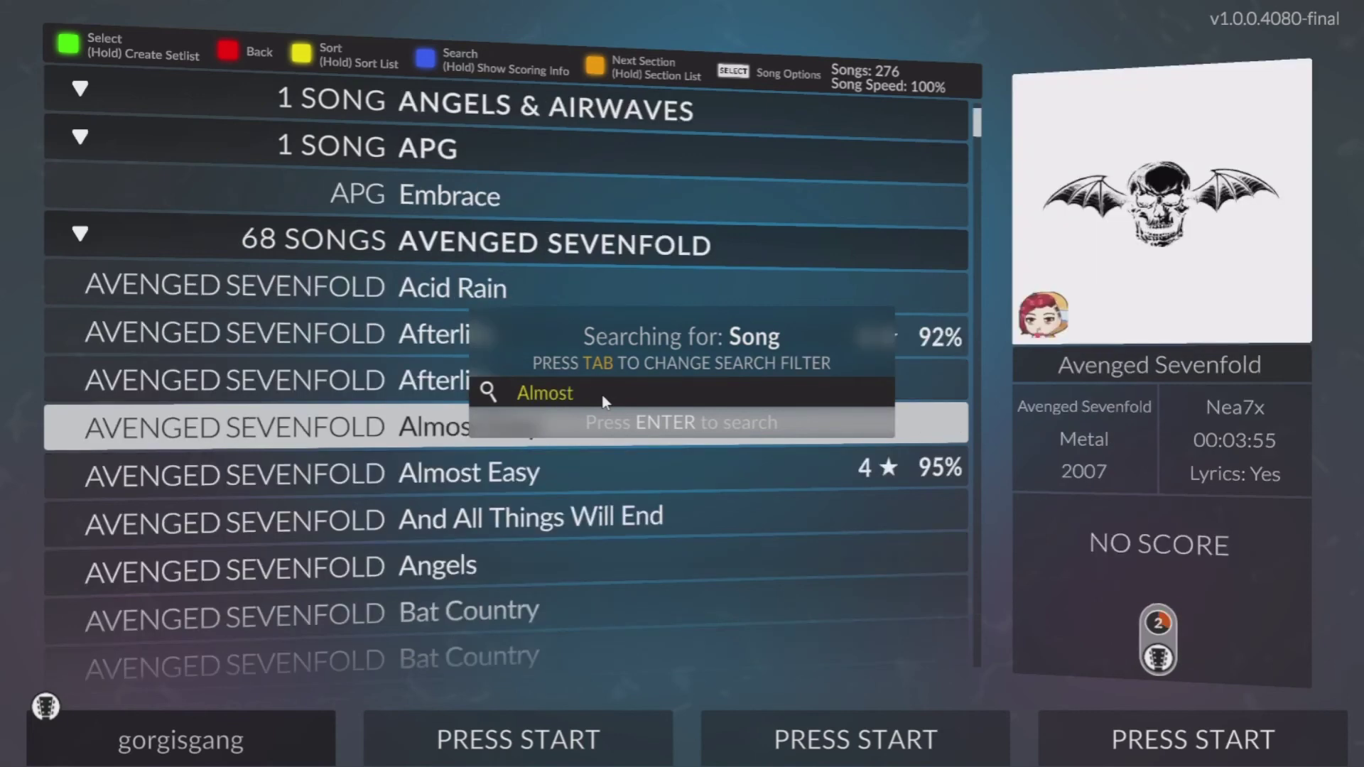
type("st")
key("Return")
key("Return")
key("Return")
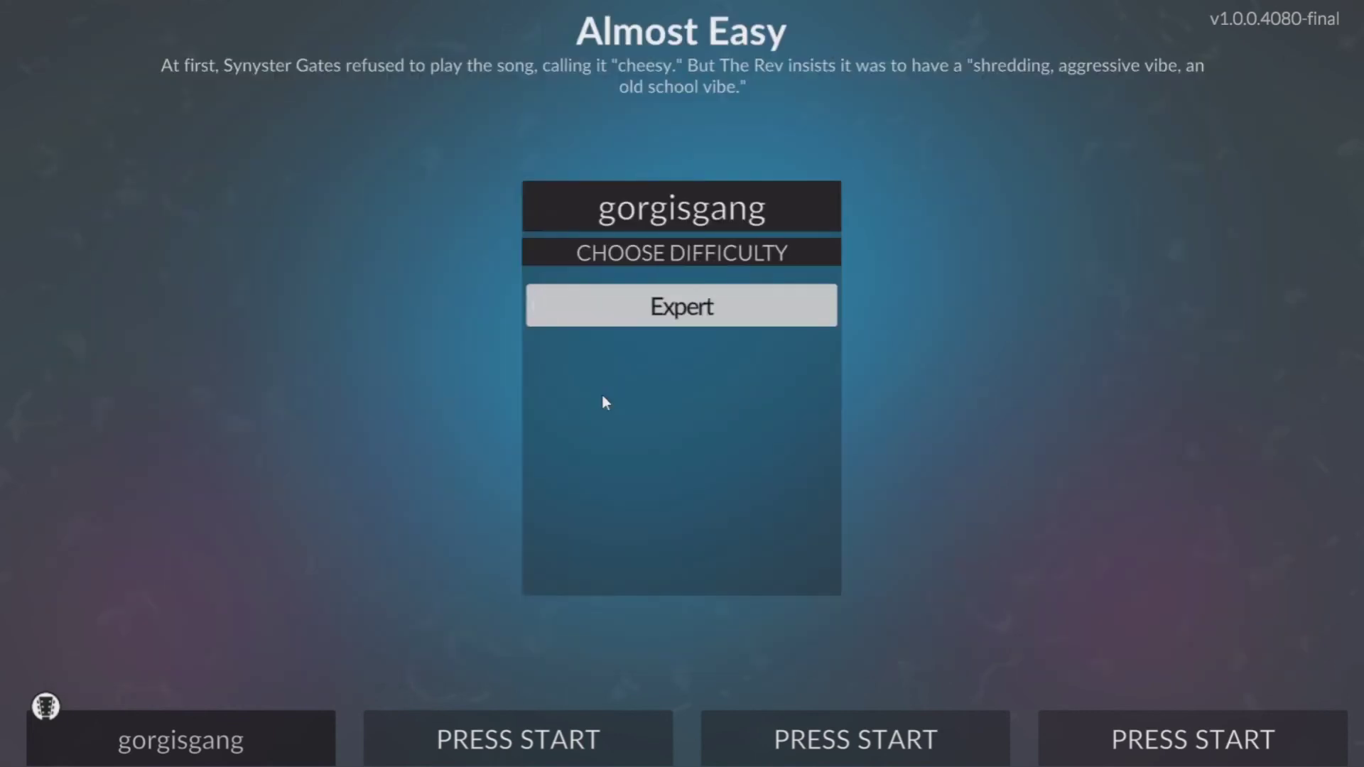
key("Return")
key("Return")
key("Return")
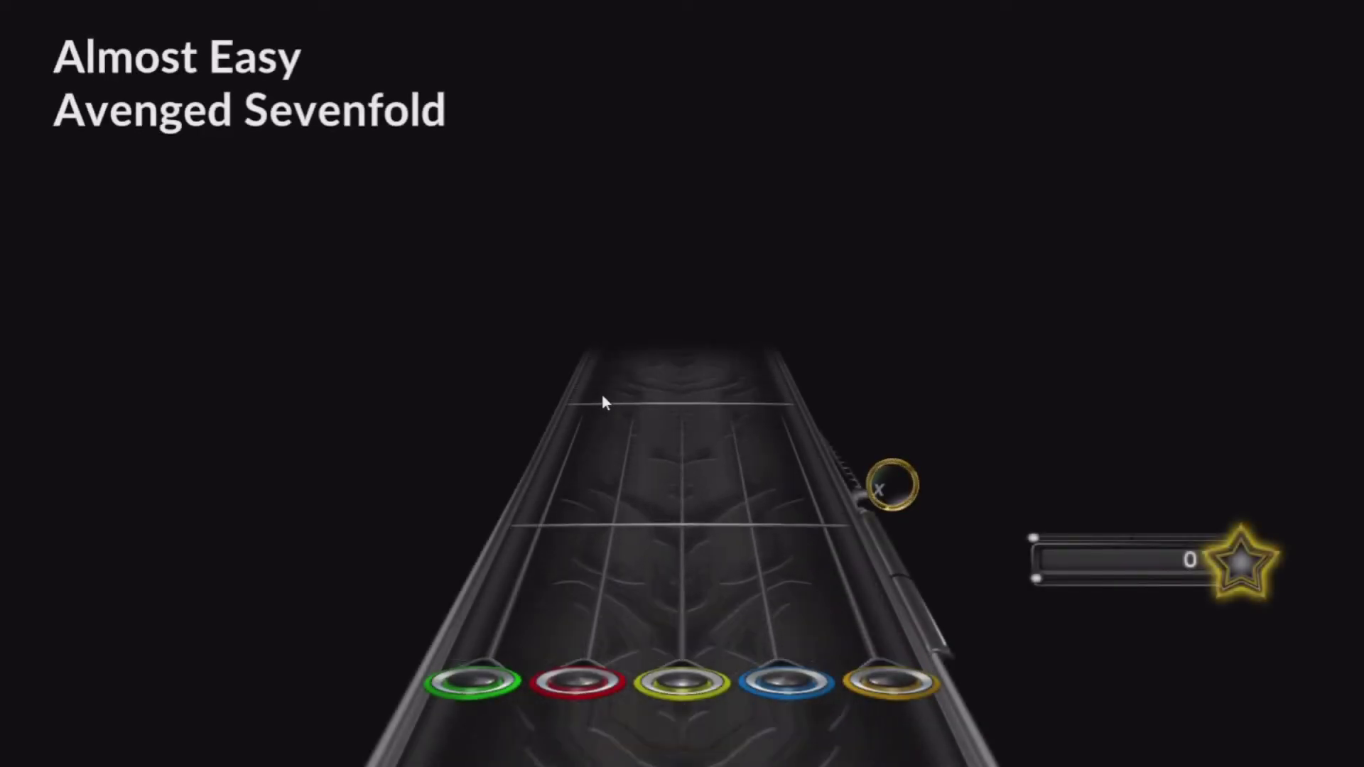
Play Almost Easy's opening into Riff A on the fret keys and strum, reaching 5,274 points.
key("j")
key("l")
key("Down")
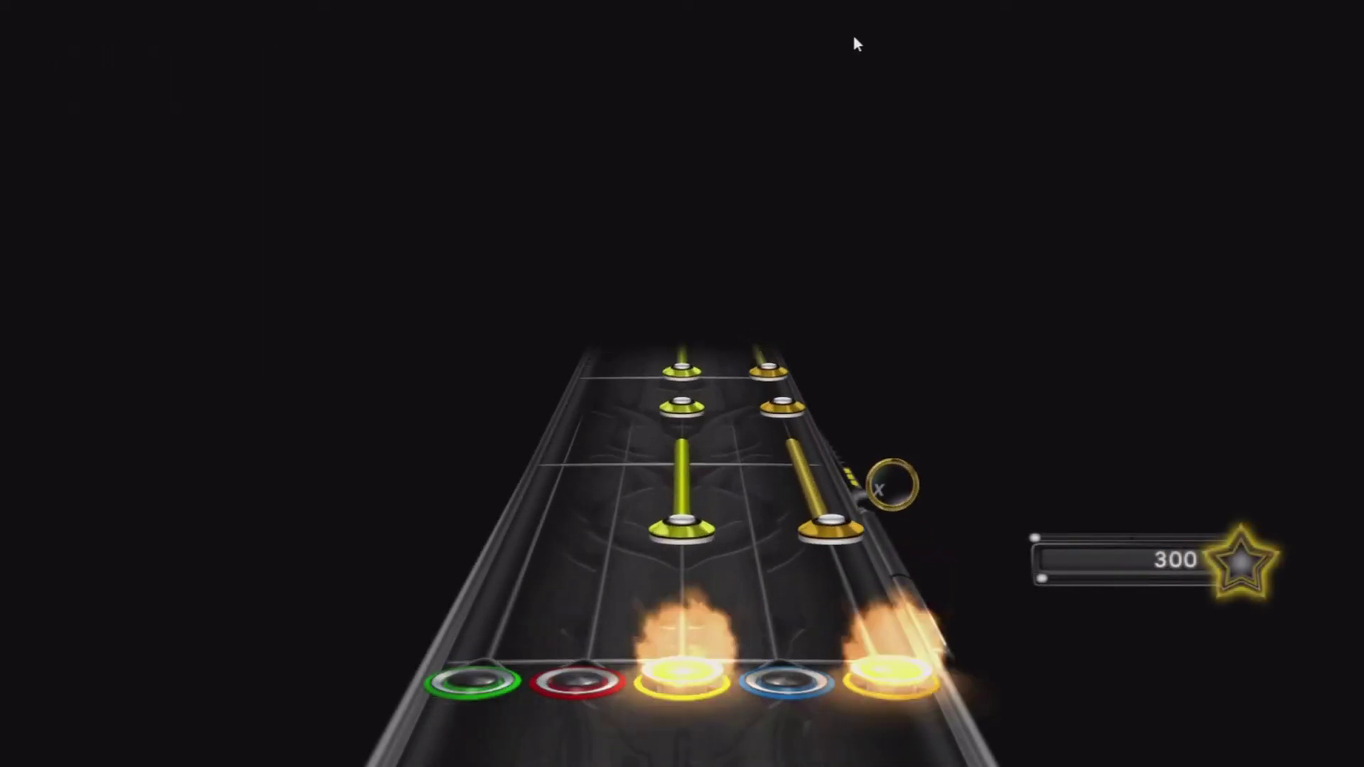
key("Down")
key("Down")
key("k")
key("Down")
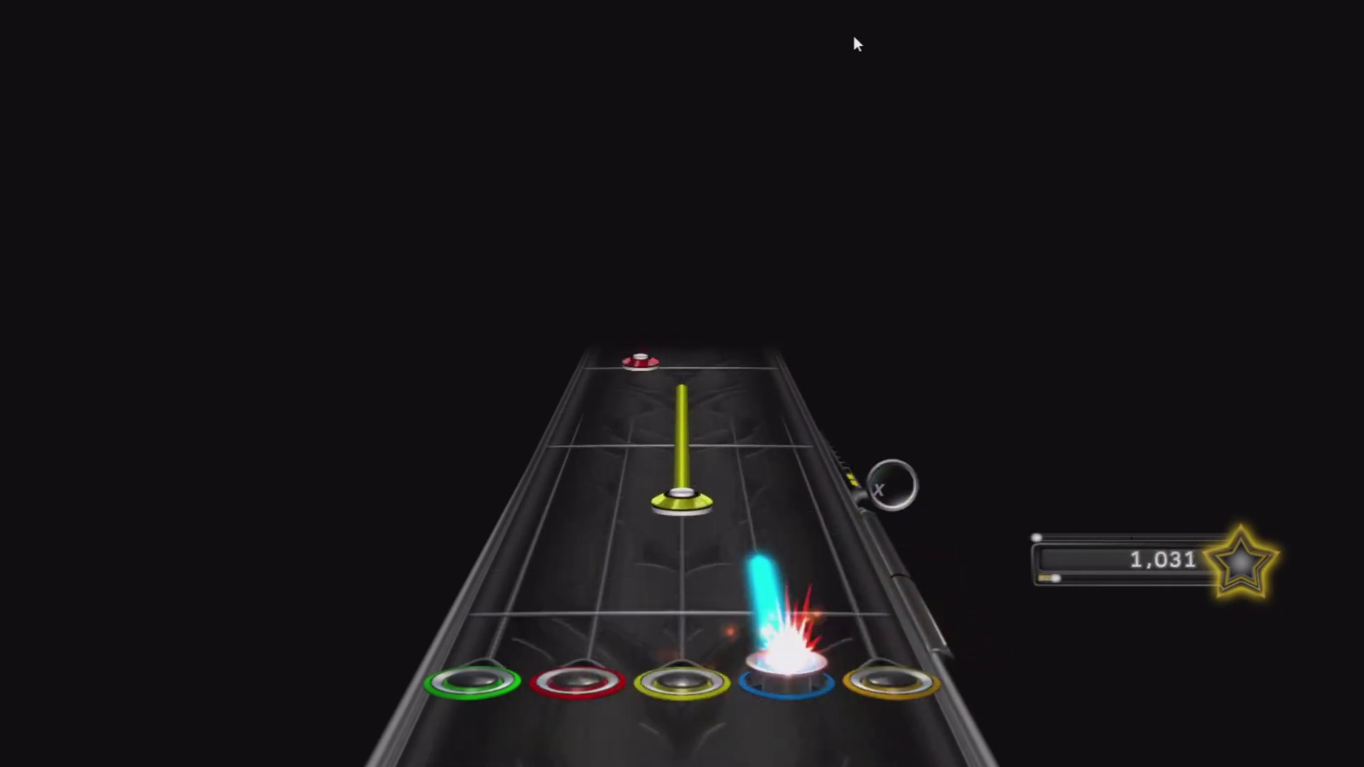
key("j")
key("Down")
key("h")
key("Down")
key("g")
key("Down")
key("j")
key("Down")
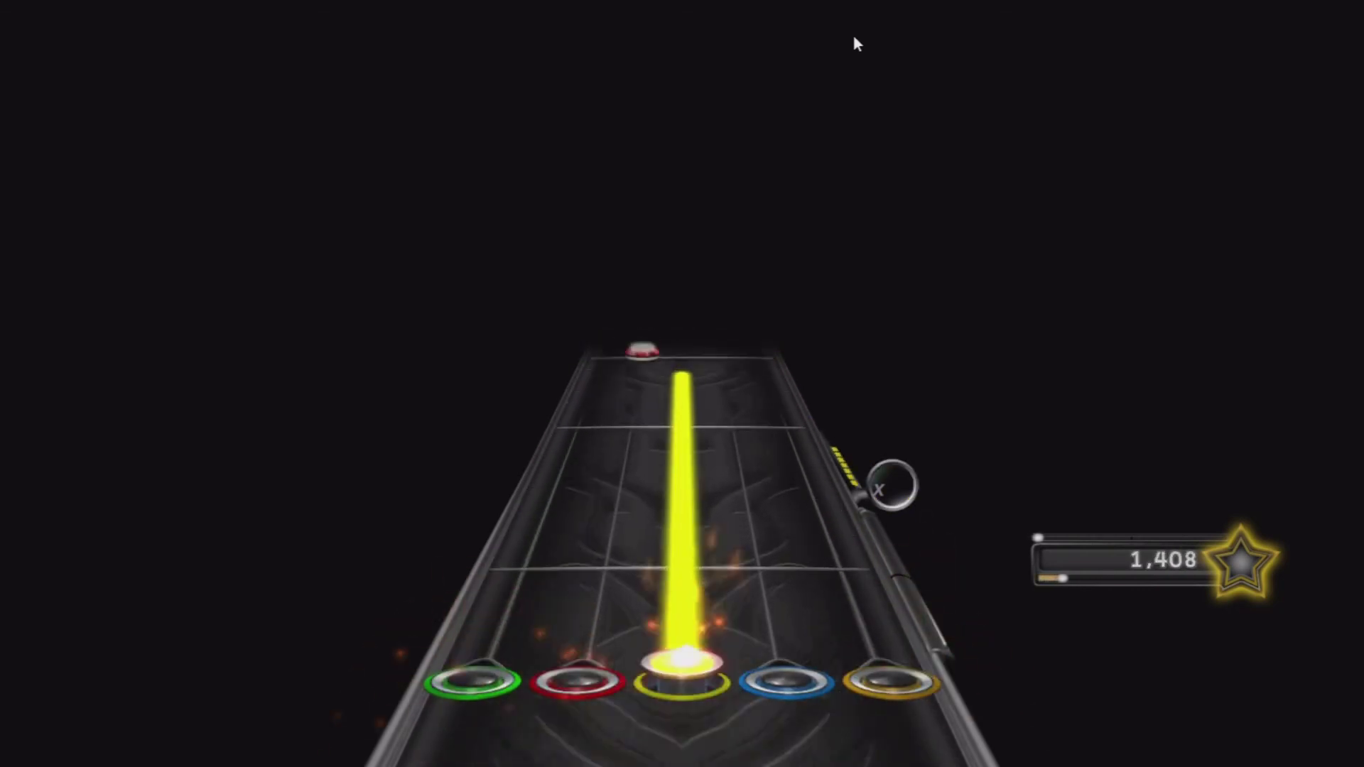
key("h")
key("Down")
key("j")
key("Down")
key("k")
key("Down")
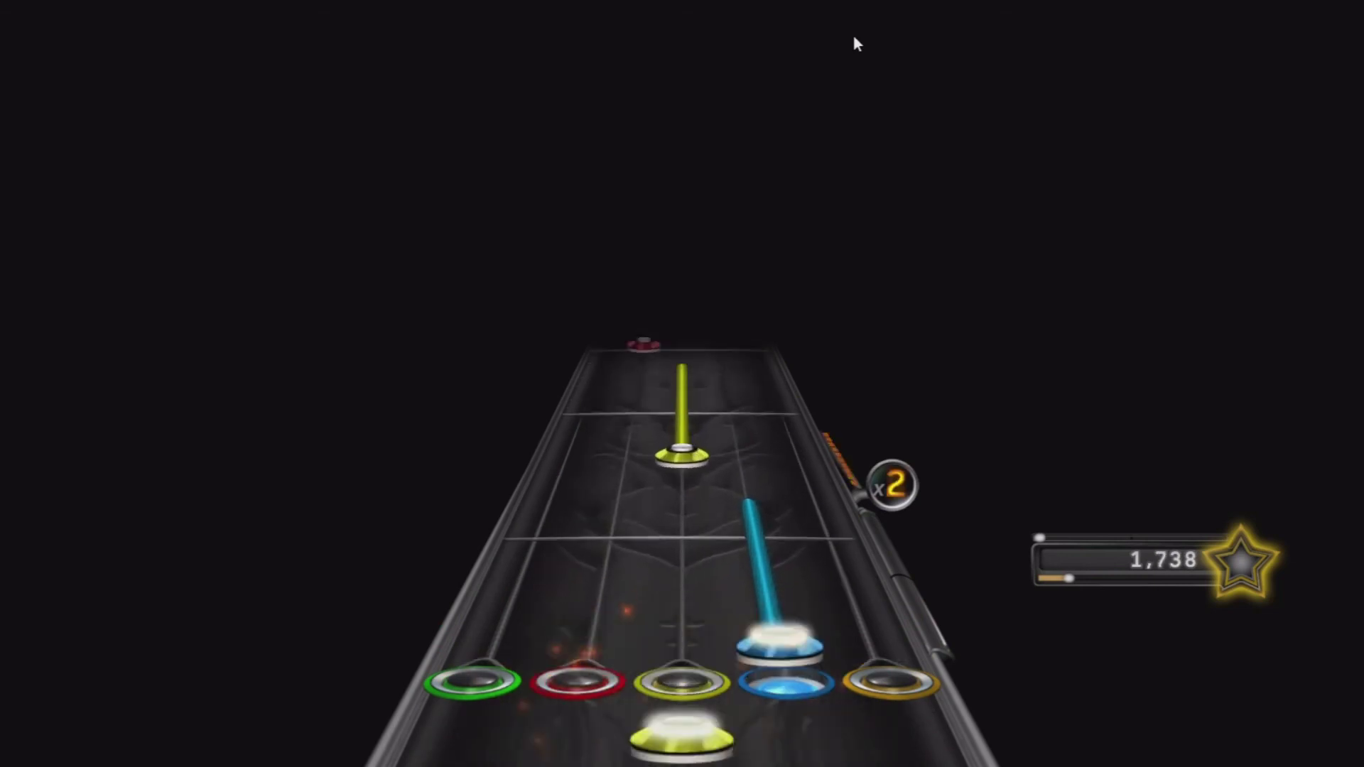
key("j")
key("Down")
key("h")
key("Down")
key("g")
key("Down")
key("j")
key("Down")
key("k")
key("Down")
key("l")
key("Down")
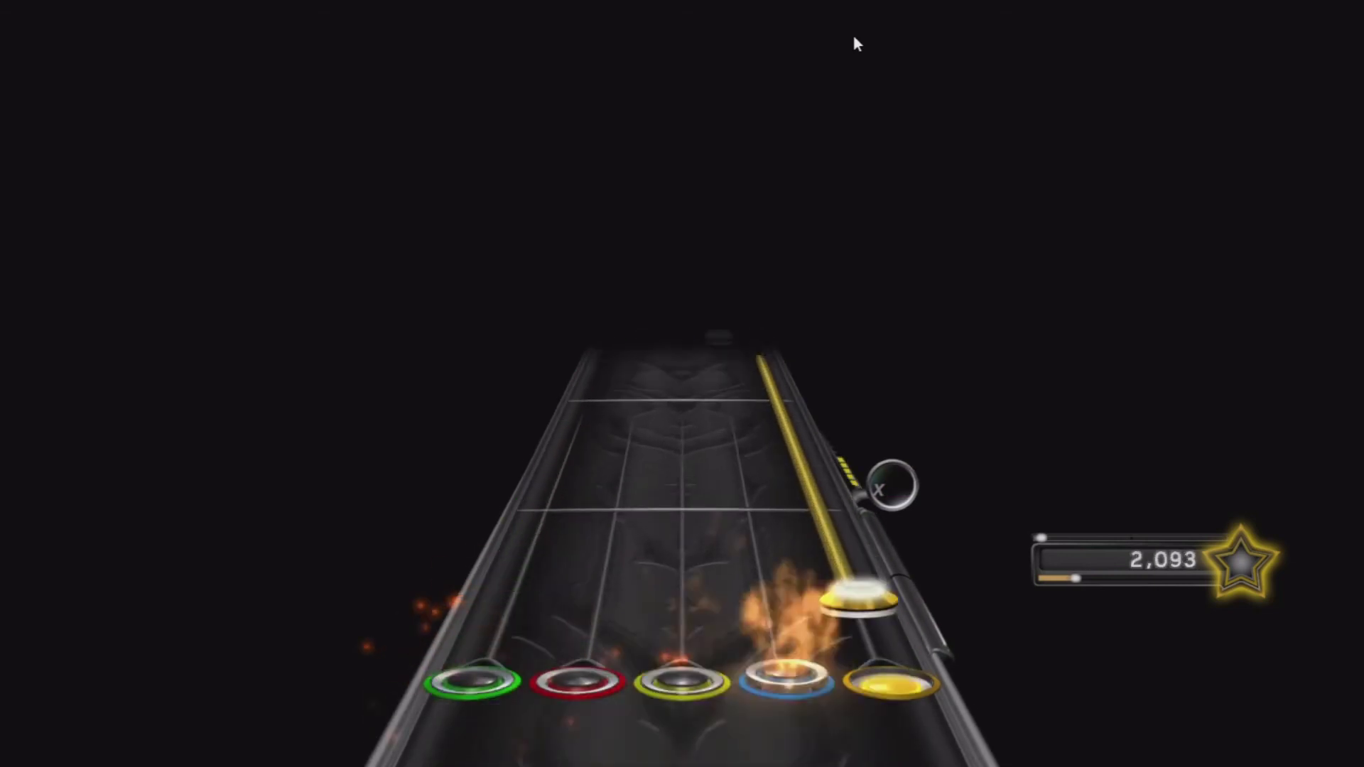
key("k")
key("Down")
key("h")
key("Down")
key("j")
key("Down")
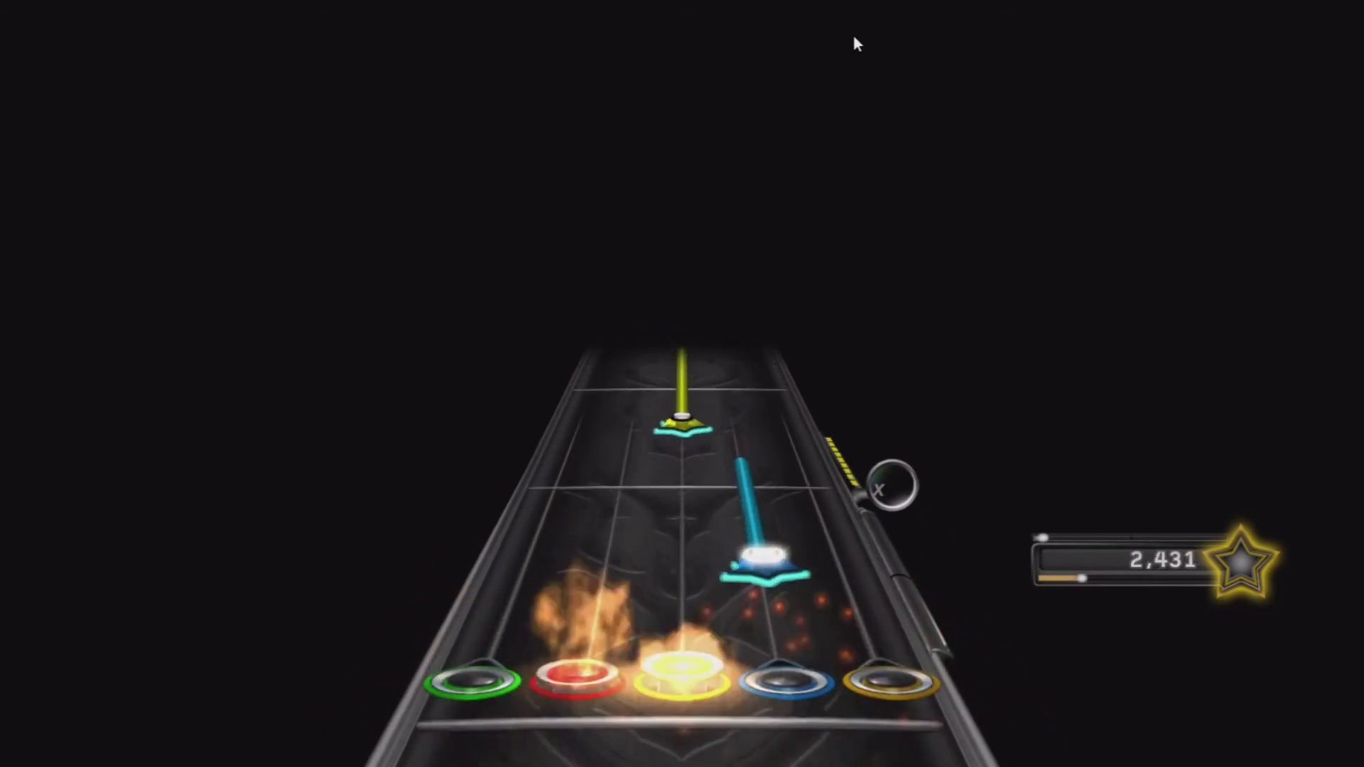
key("k")
key("Down")
key("j")
key("Down")
key("h")
key("Down")
key("g")
key("Down")
key("h")
key("Down")
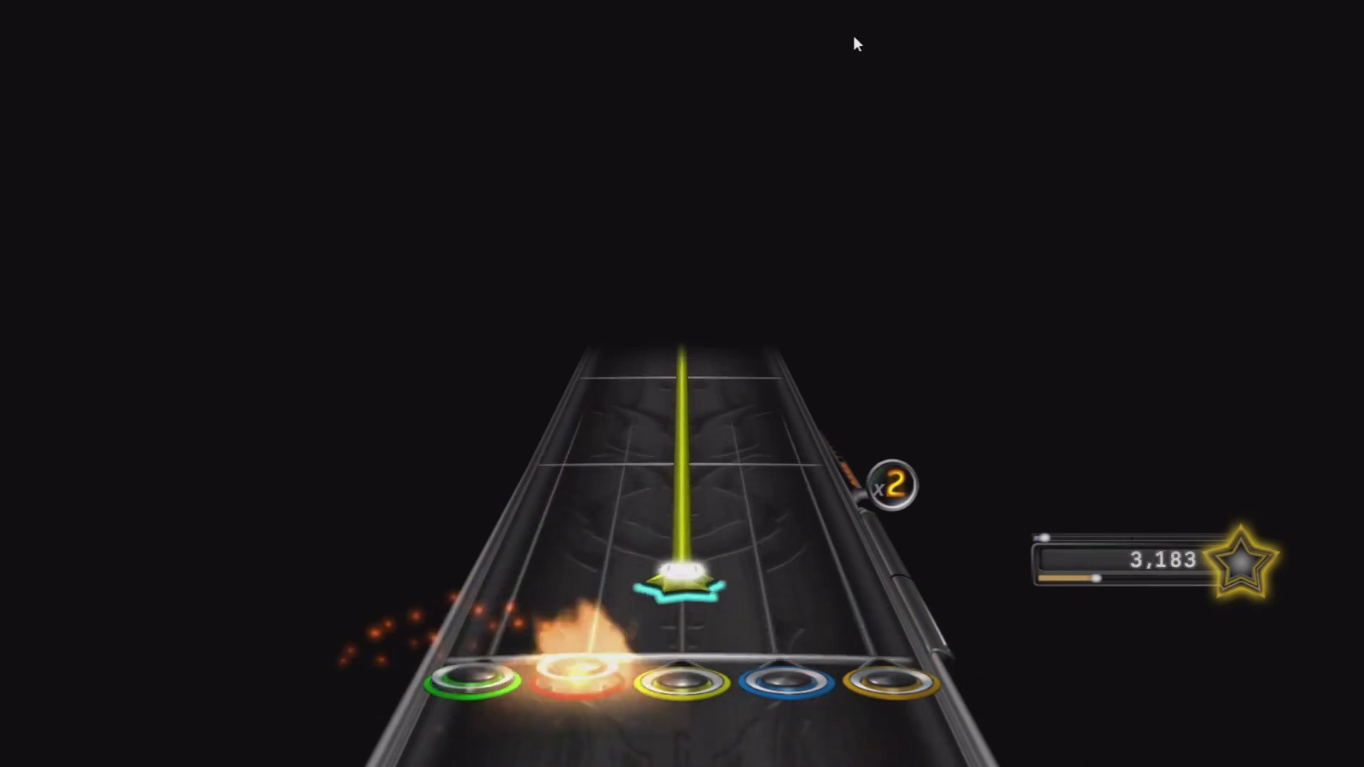
key("j")
key("Down")
key("k")
key("Down")
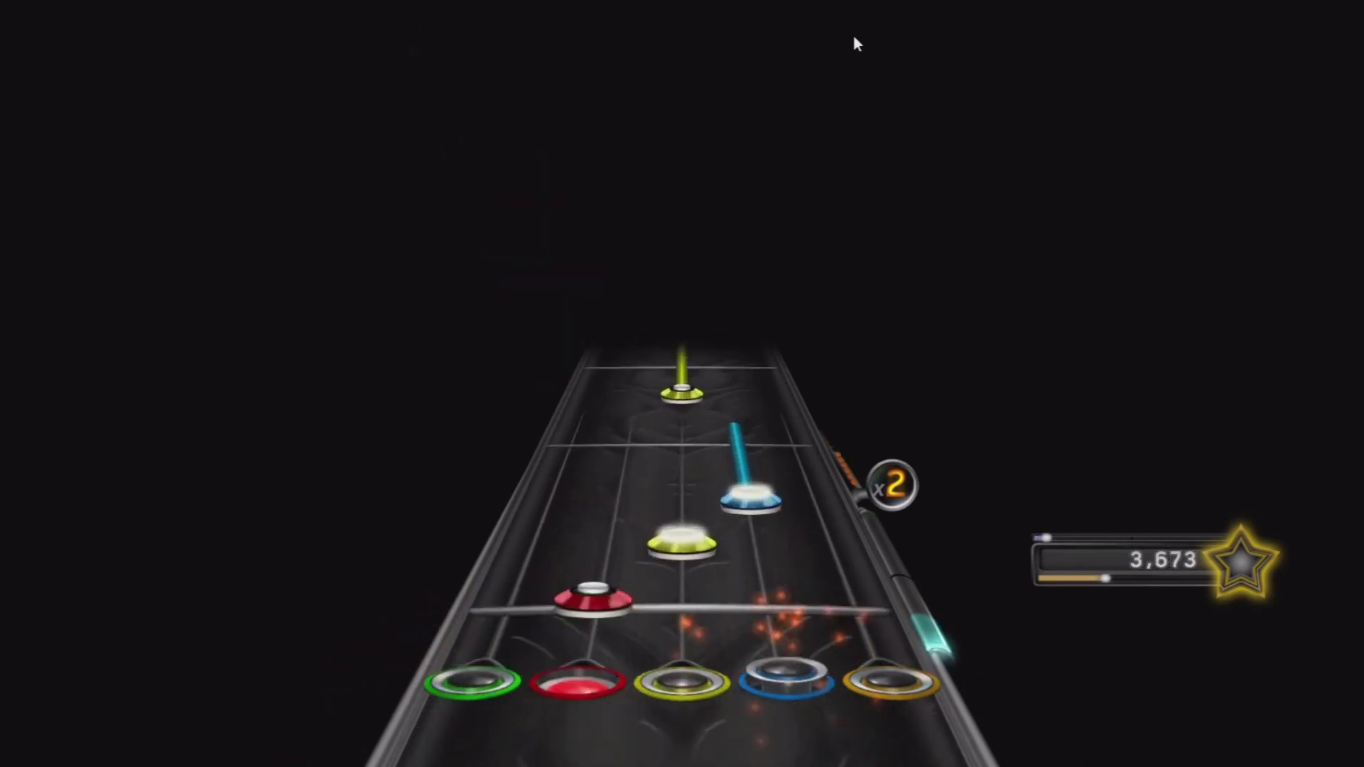
key("j")
key("Down")
key("l")
key("Down")
key("k")
key("Down")
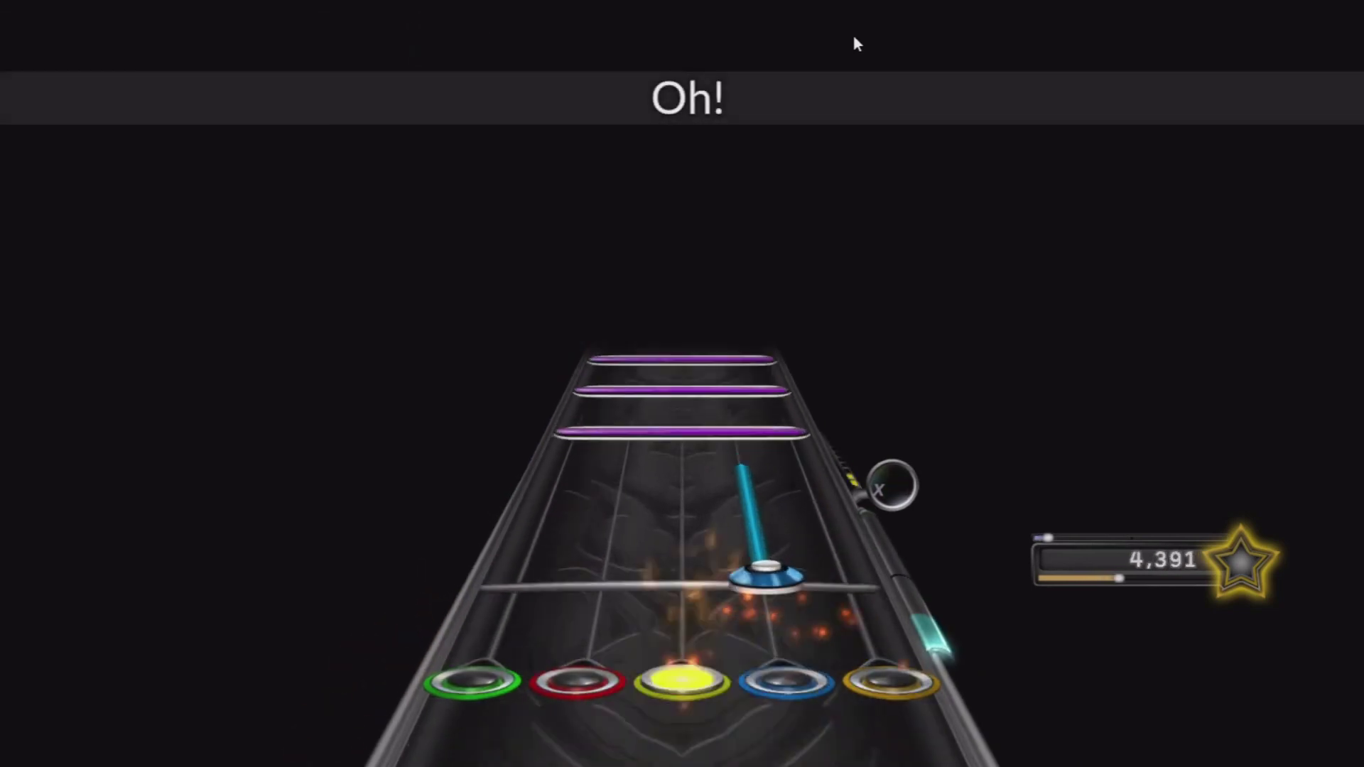
key("Down")
key("Down")
key("Down")
key("Down")
key("Down")
key("Down")
key("Down")
key("j")
key("k")
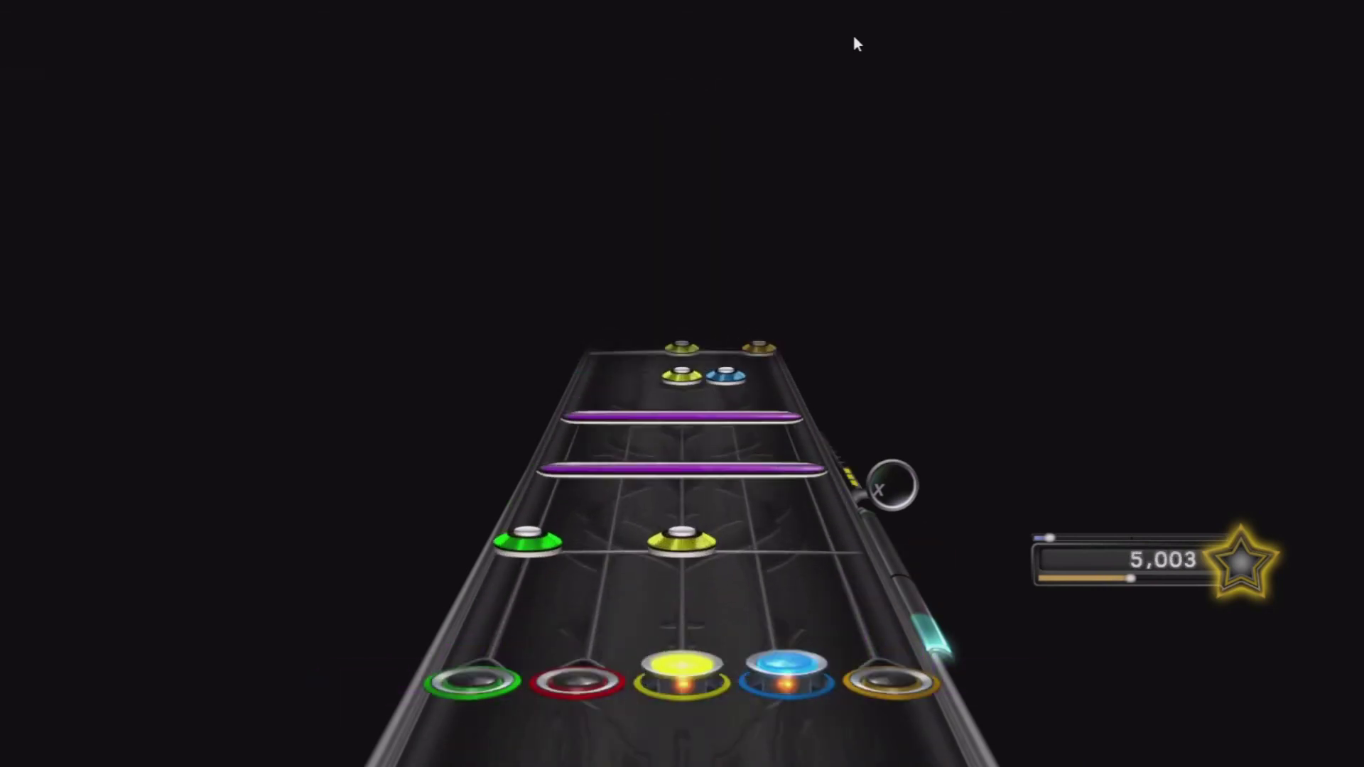
key("Down")
Pause and quit Almost Easy, then exit Clone Hero from the main menu.
key("l")
key("Down")
key("Escape")
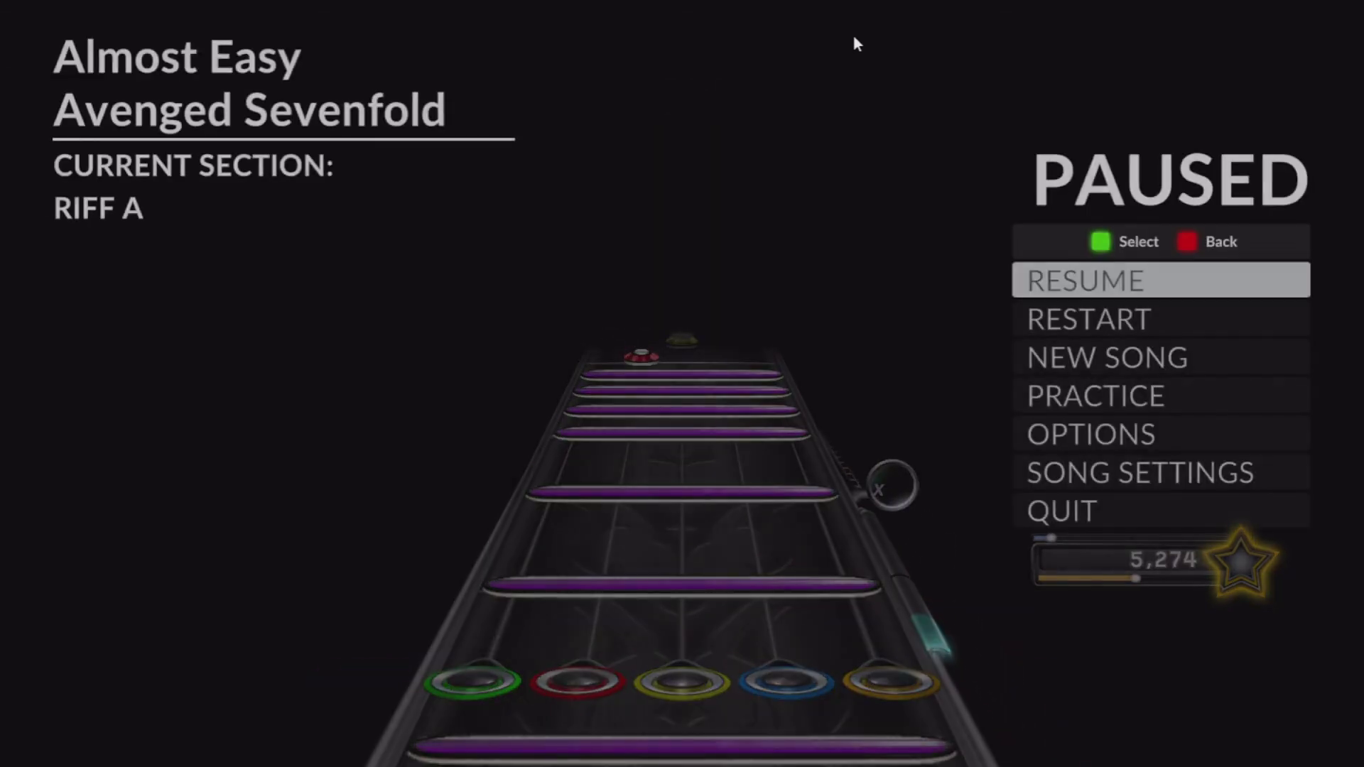
key("Down")
key("Down")
key("Down")
key("Down")
key("Down")
key("Down")
key("Return")
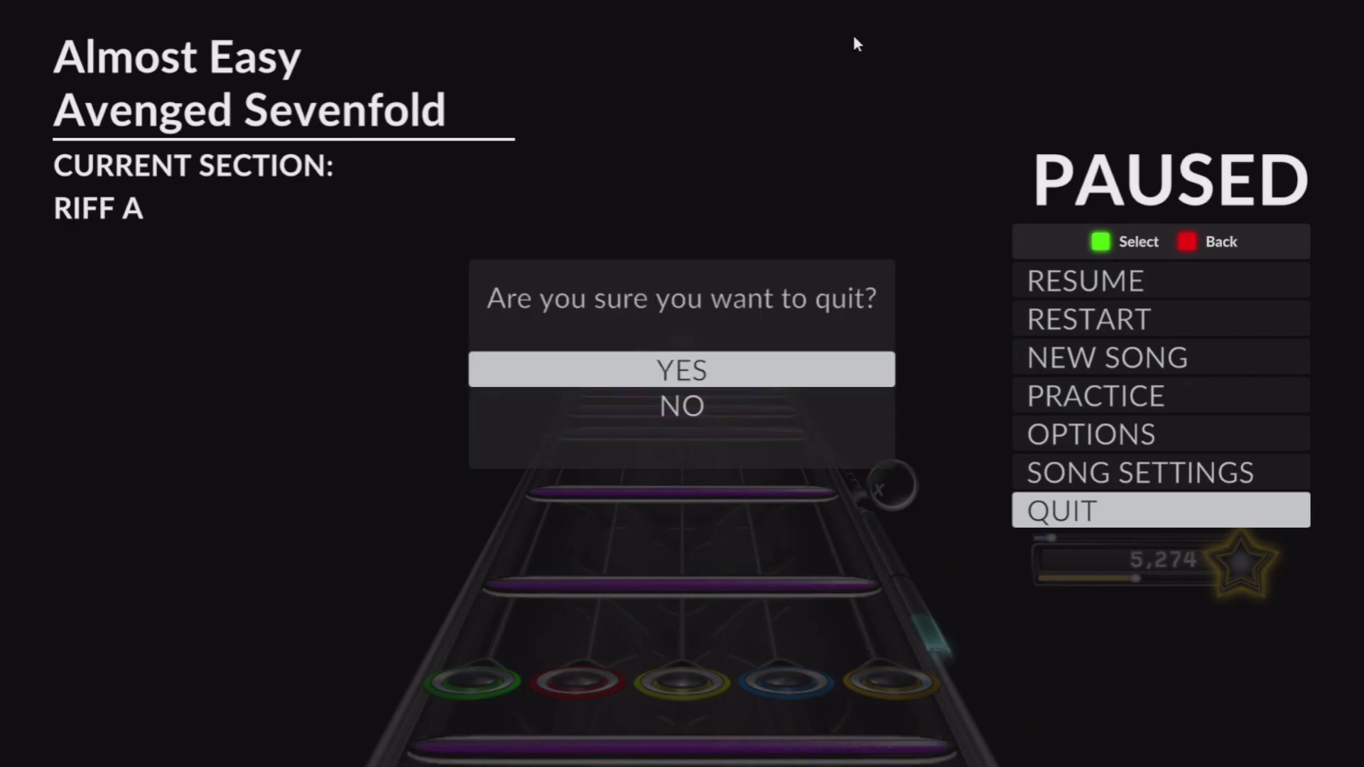
key("Return")
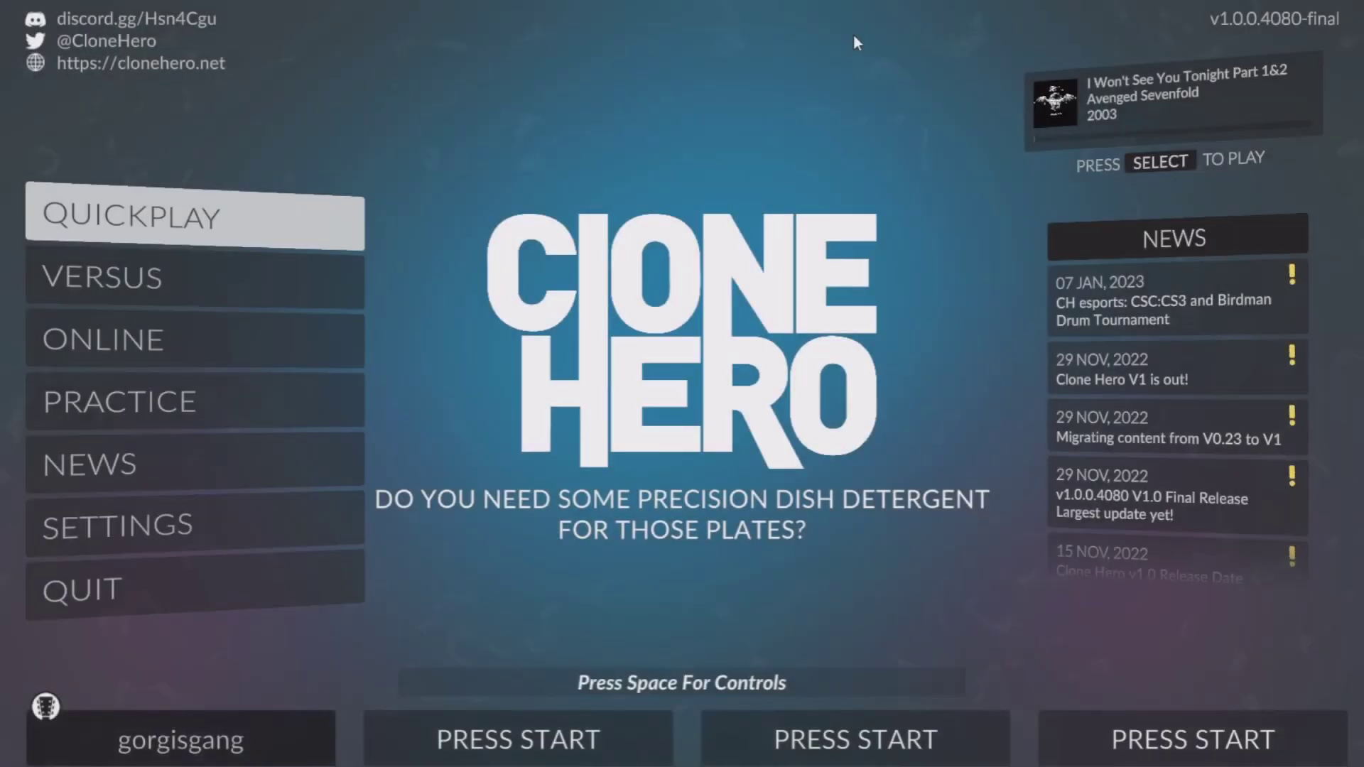
key("Down")
key("Down")
key("Escape")
key("Escape")
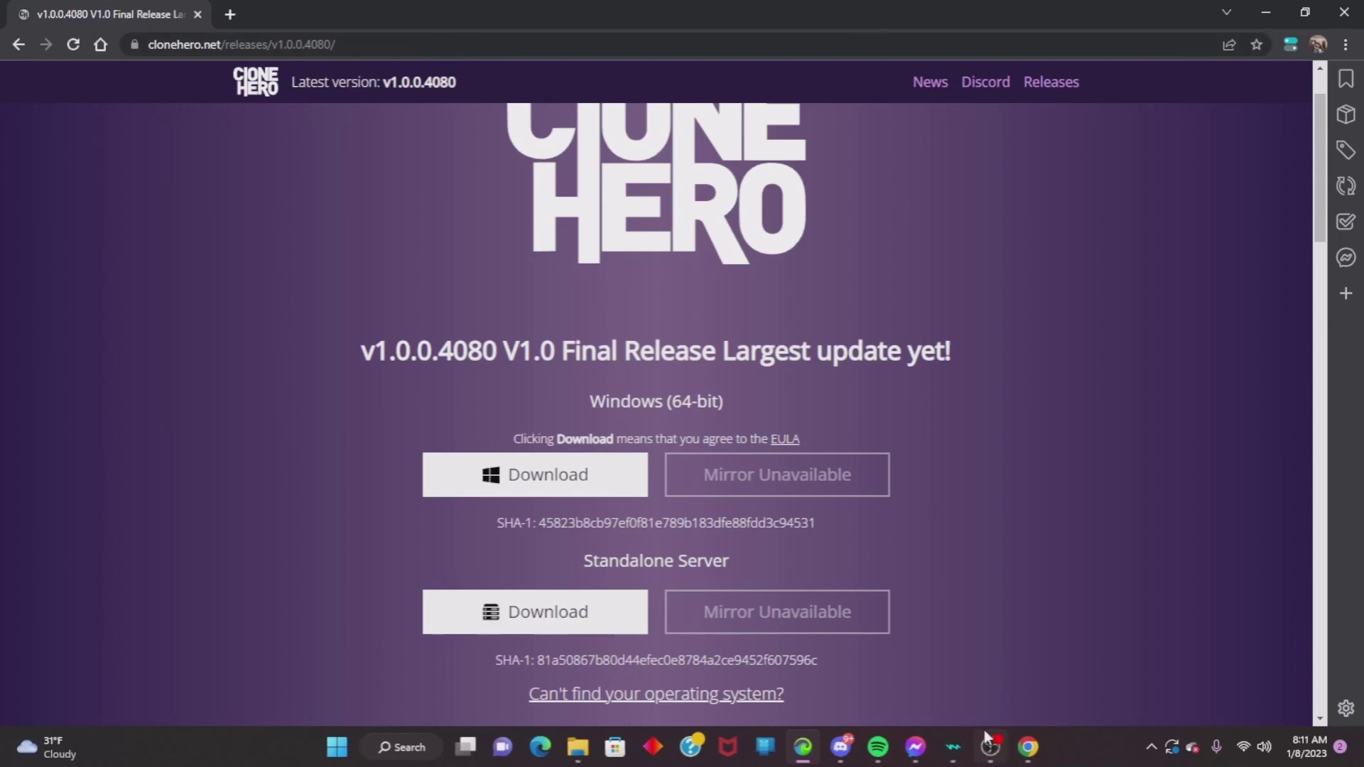
Bring OBS Studio's Scene 2 window back in front, recording still running.
left_click(988, 744)
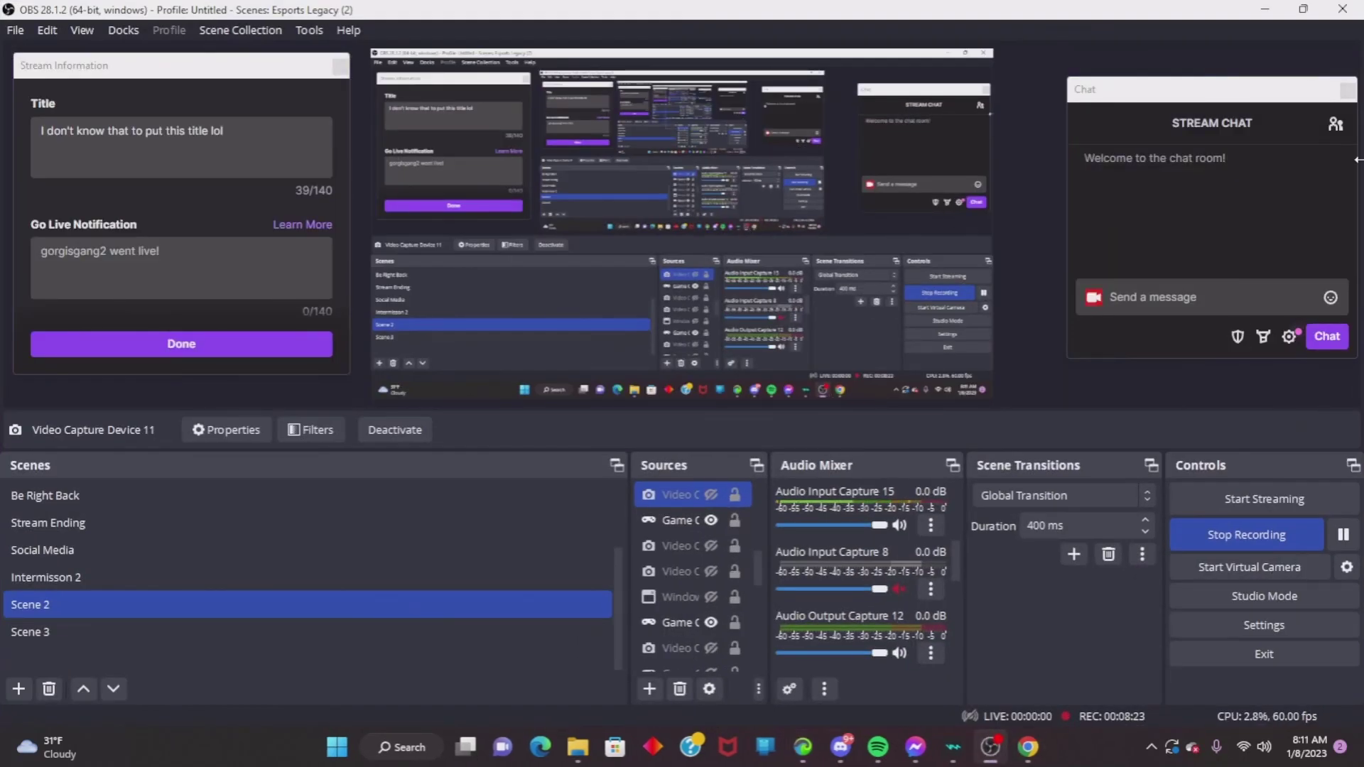